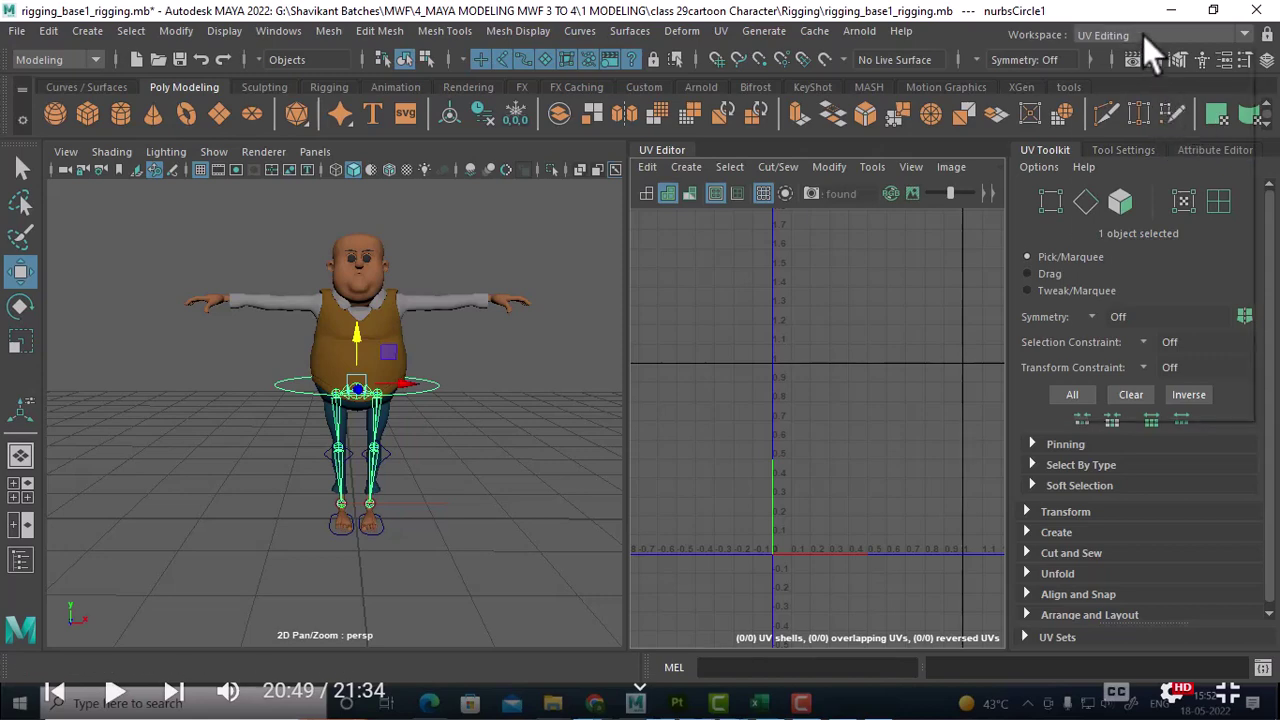
# Switch Maya to the Rigging workspace and maximise the perspective viewport facing the character.
pyautogui.click(1143, 35)
pyautogui.click(1136, 212)
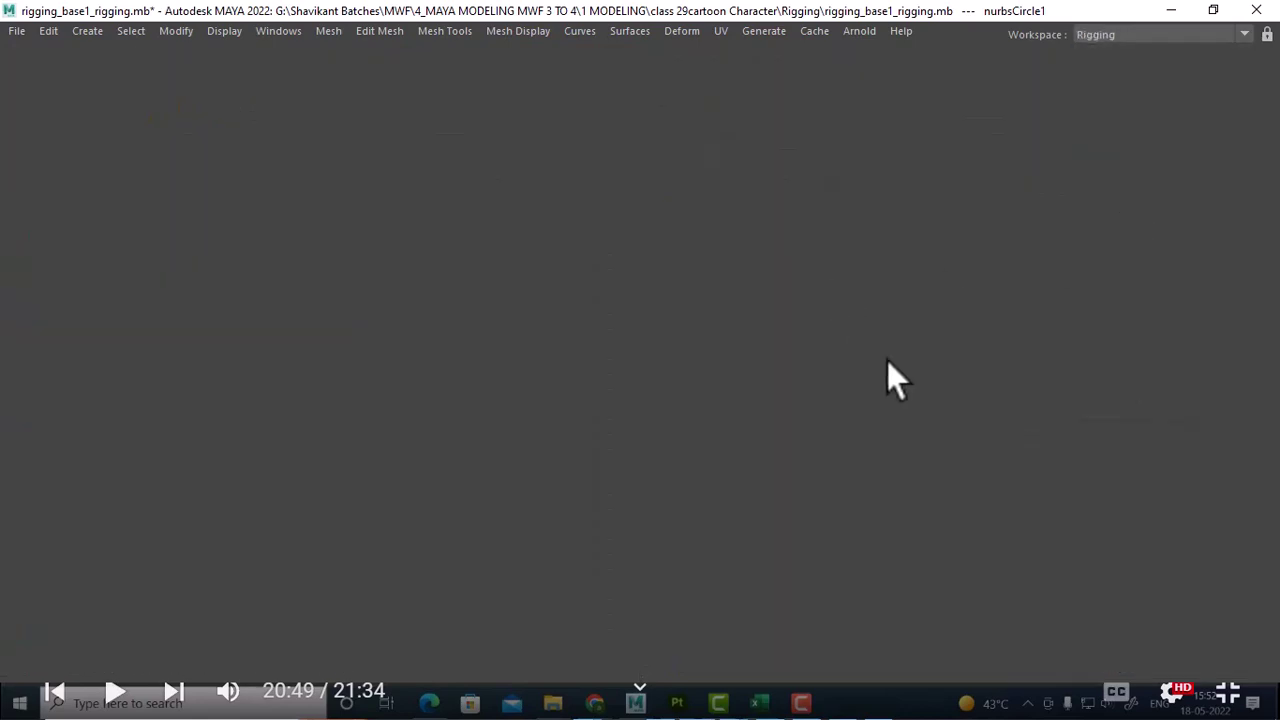
pyautogui.hotkey('ctrl', 'space')
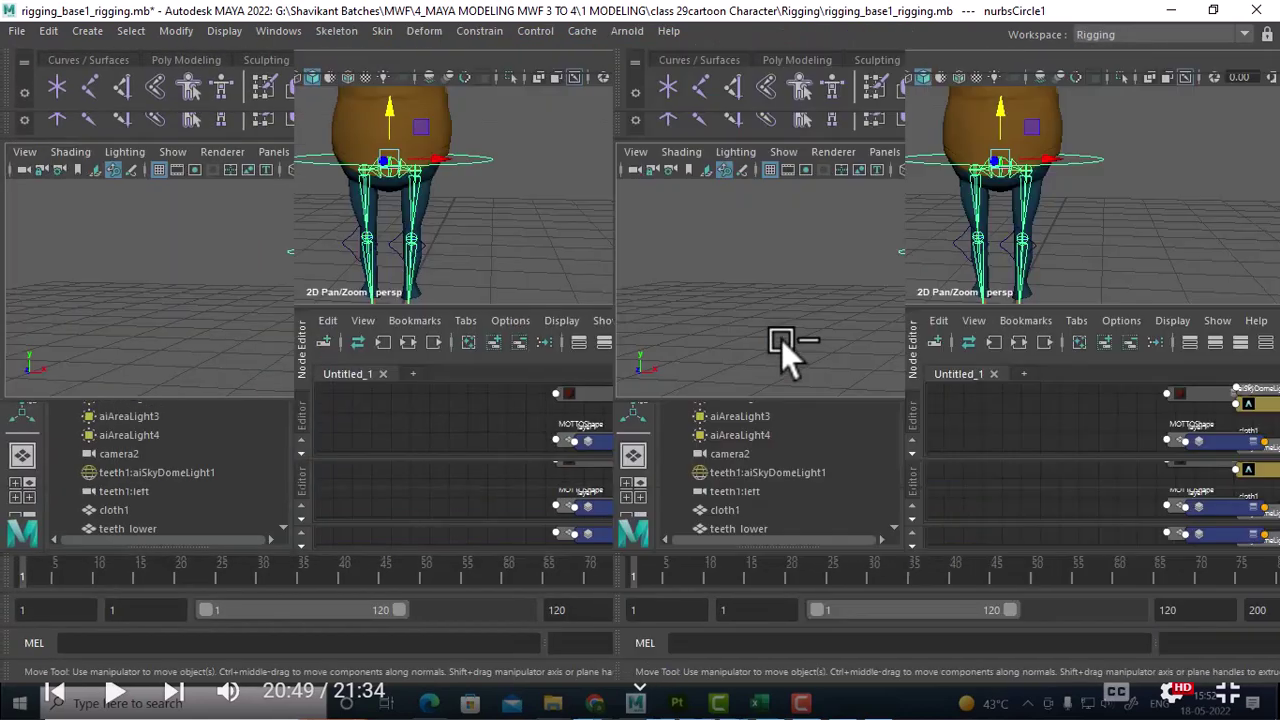
pyautogui.moveTo(769, 512)
pyautogui.keyDown('alt'); pyautogui.mouseDown()
pyautogui.moveTo(713, 532)
pyautogui.moveTo(818, 572)
pyautogui.moveTo(749, 557)
pyautogui.mouseUp(); pyautogui.keyUp('alt')
# Zoom in on the legs, test-pull the foot IK handle, and select the knee control curve.
pyautogui.click(818, 537)
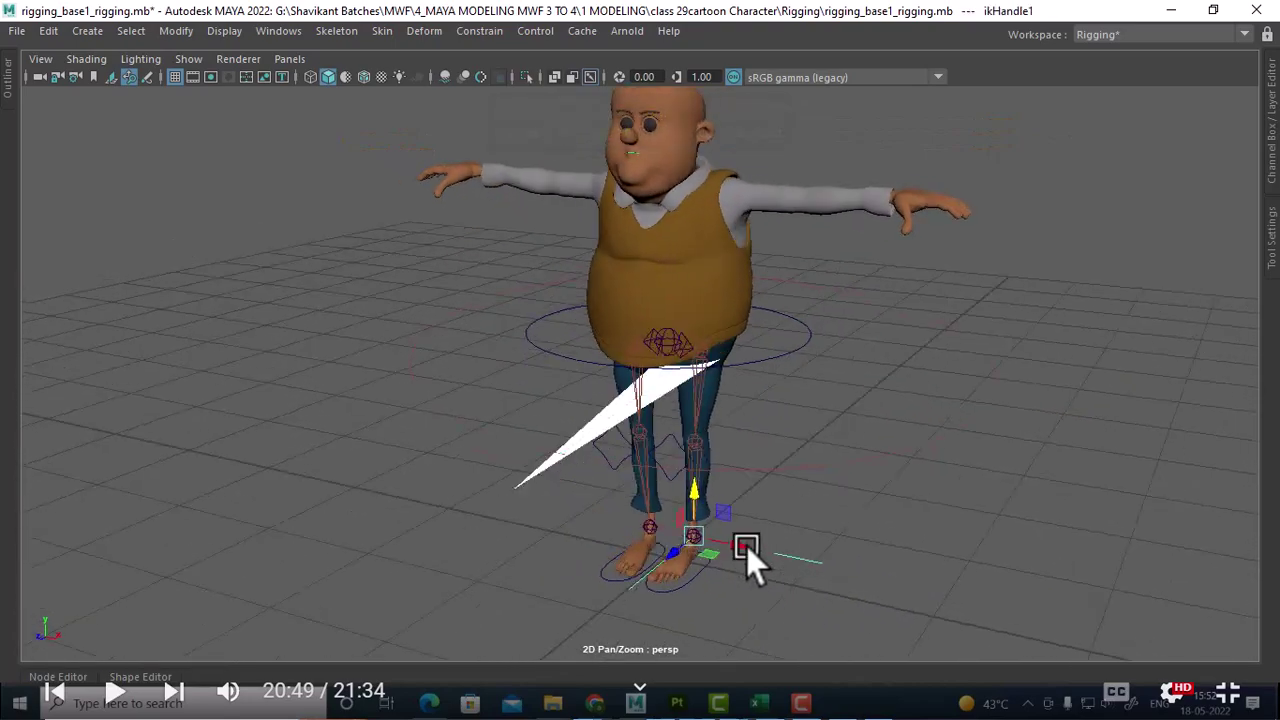
pyautogui.keyDown('alt'); pyautogui.moveTo(749, 557); pyautogui.dragTo(806, 357, button='right'); pyautogui.keyUp('alt')
pyautogui.keyDown('alt'); pyautogui.moveTo(806, 357); pyautogui.dragTo(689, 457); pyautogui.keyUp('alt')
pyautogui.keyDown('alt'); pyautogui.moveTo(689, 457); pyautogui.dragTo(768, 440, button='right'); pyautogui.keyUp('alt')
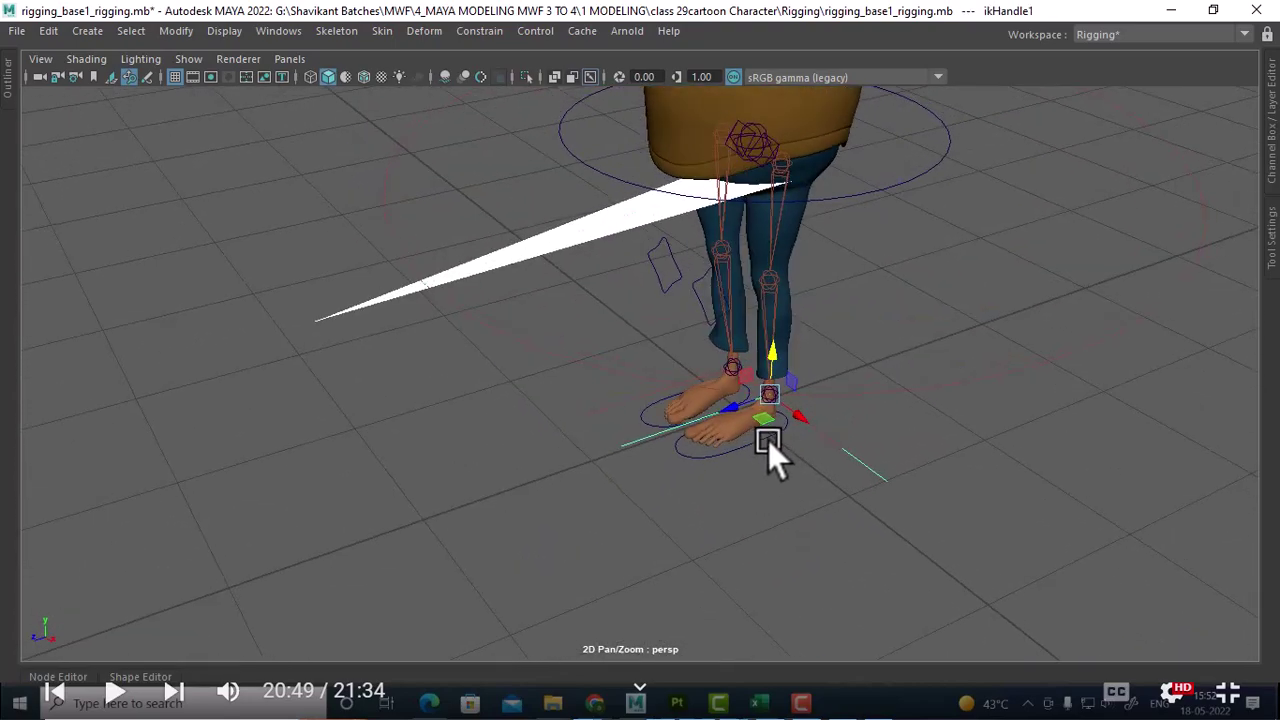
pyautogui.moveTo(794, 416)
pyautogui.mouseDown()
pyautogui.moveTo(844, 442)
pyautogui.moveTo(813, 415)
pyautogui.moveTo(811, 439)
pyautogui.moveTo(928, 432)
pyautogui.moveTo(961, 408)
pyautogui.moveTo(875, 475)
pyautogui.moveTo(865, 328)
pyautogui.mouseUp()
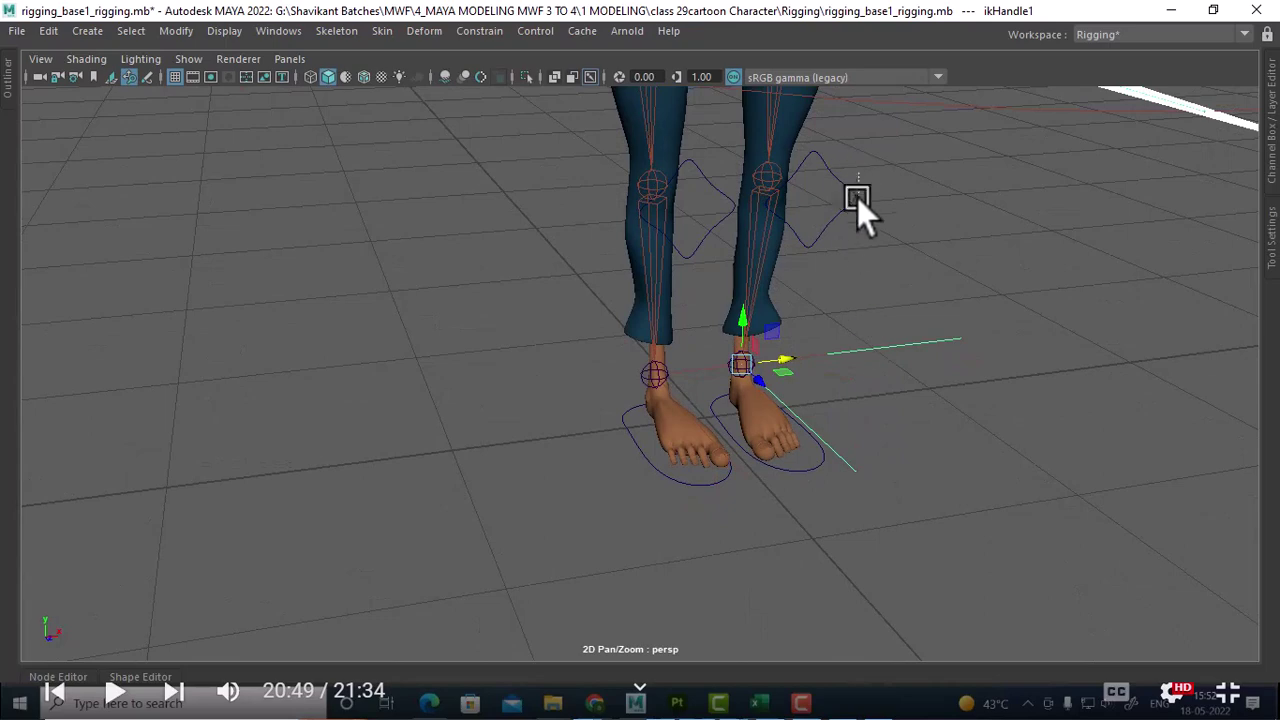
pyautogui.click(846, 219)
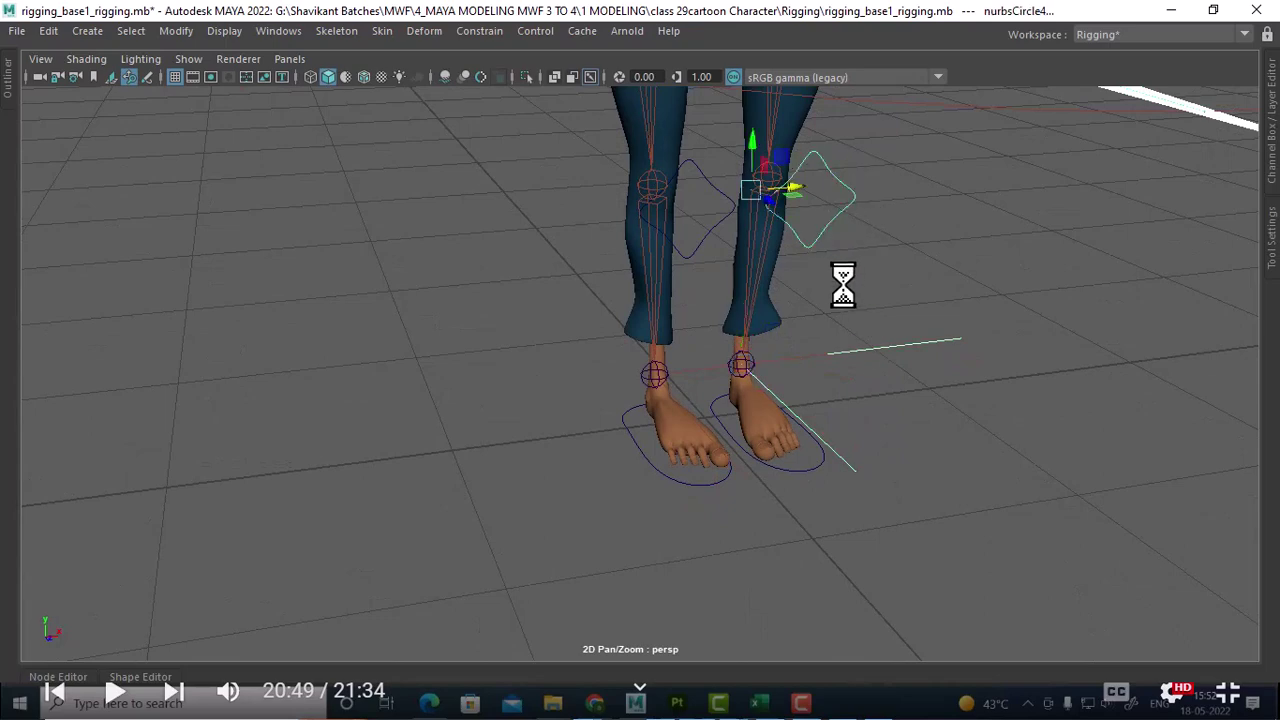
pyautogui.keyDown('alt'); pyautogui.moveTo(857, 263); pyautogui.dragTo(846, 266); pyautogui.keyUp('alt')
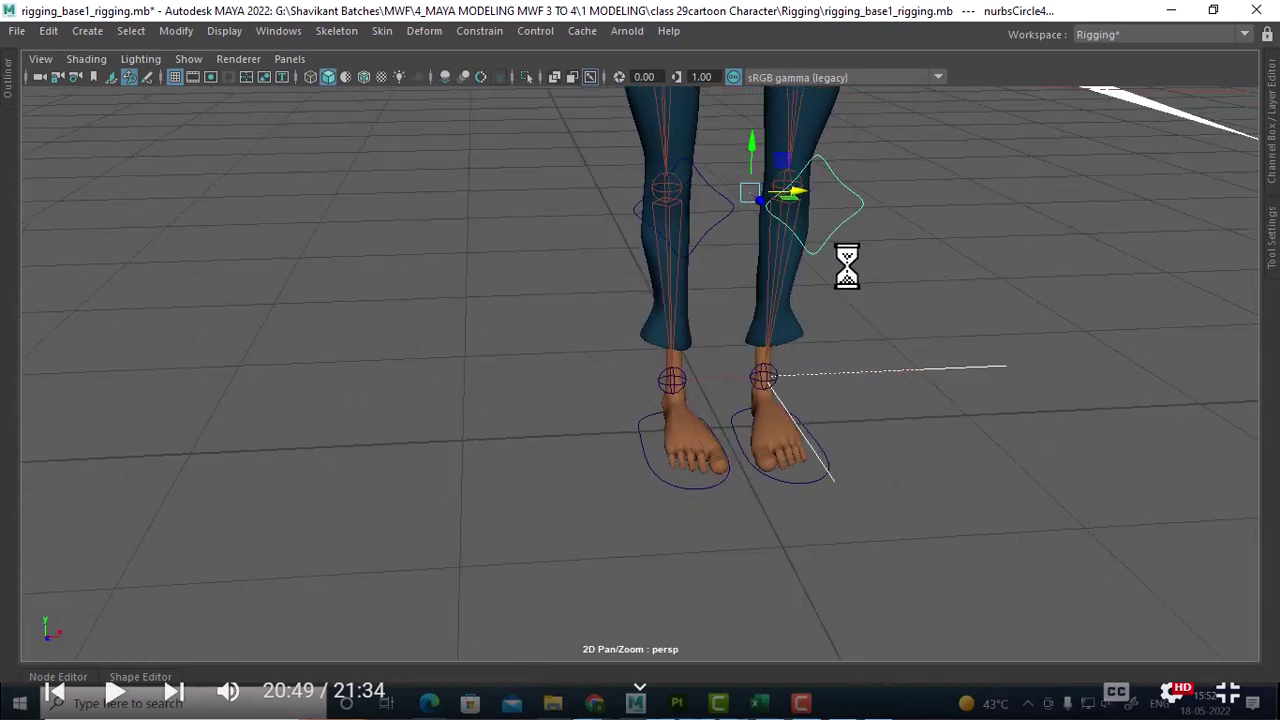
# Show the Range Slider and Help Line from the hotbox, then orbit to view the legs from higher.
pyautogui.press('space')
pyautogui.click(908, 419)
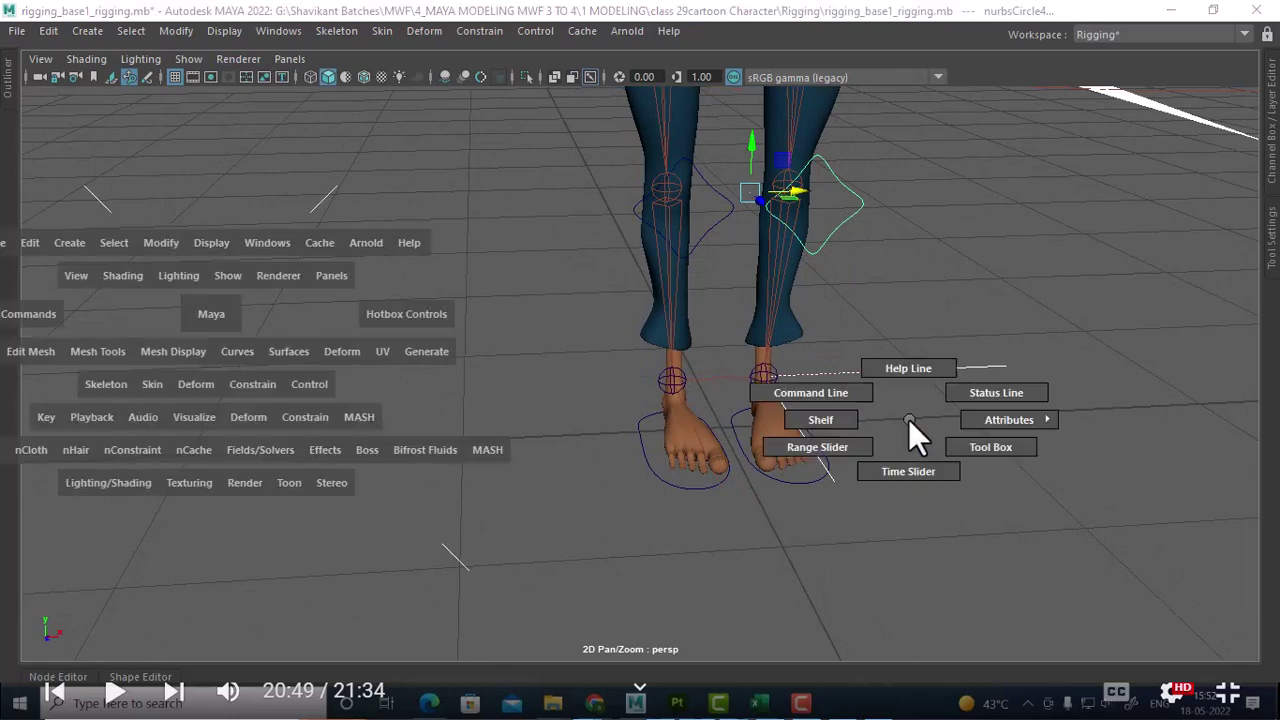
pyautogui.moveTo(908, 419); pyautogui.dragTo(817, 447)
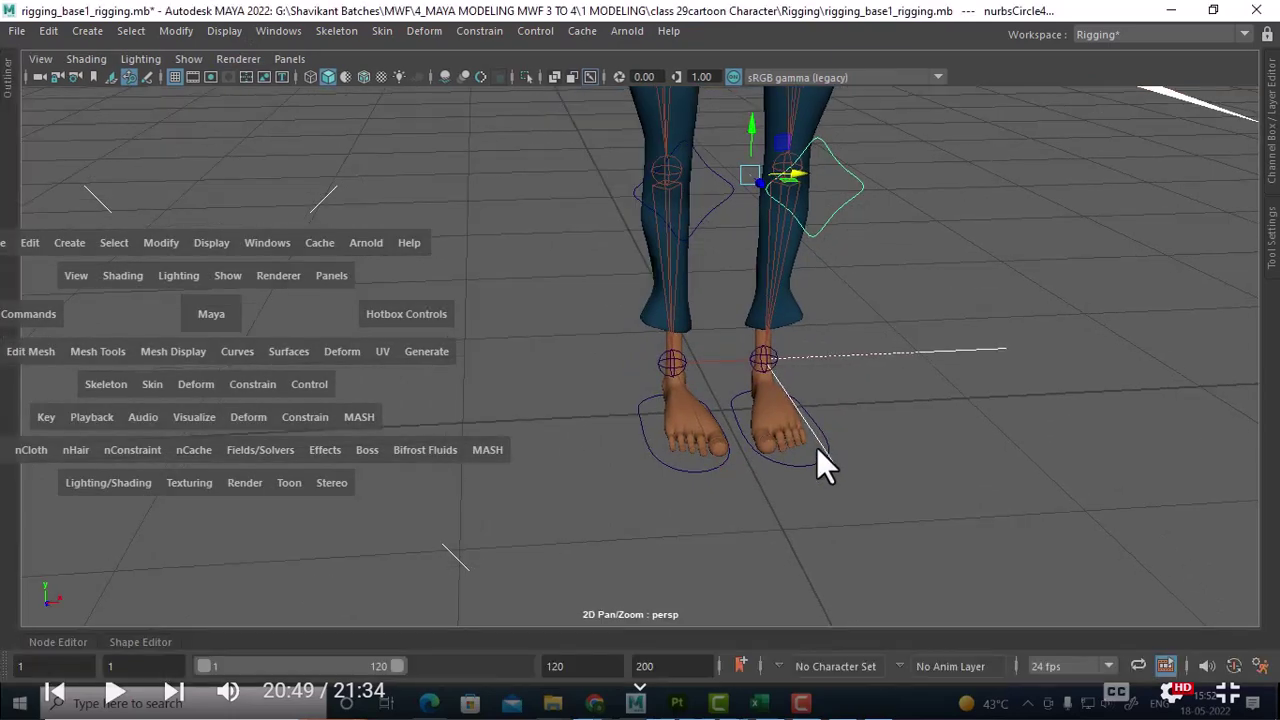
pyautogui.press('space')
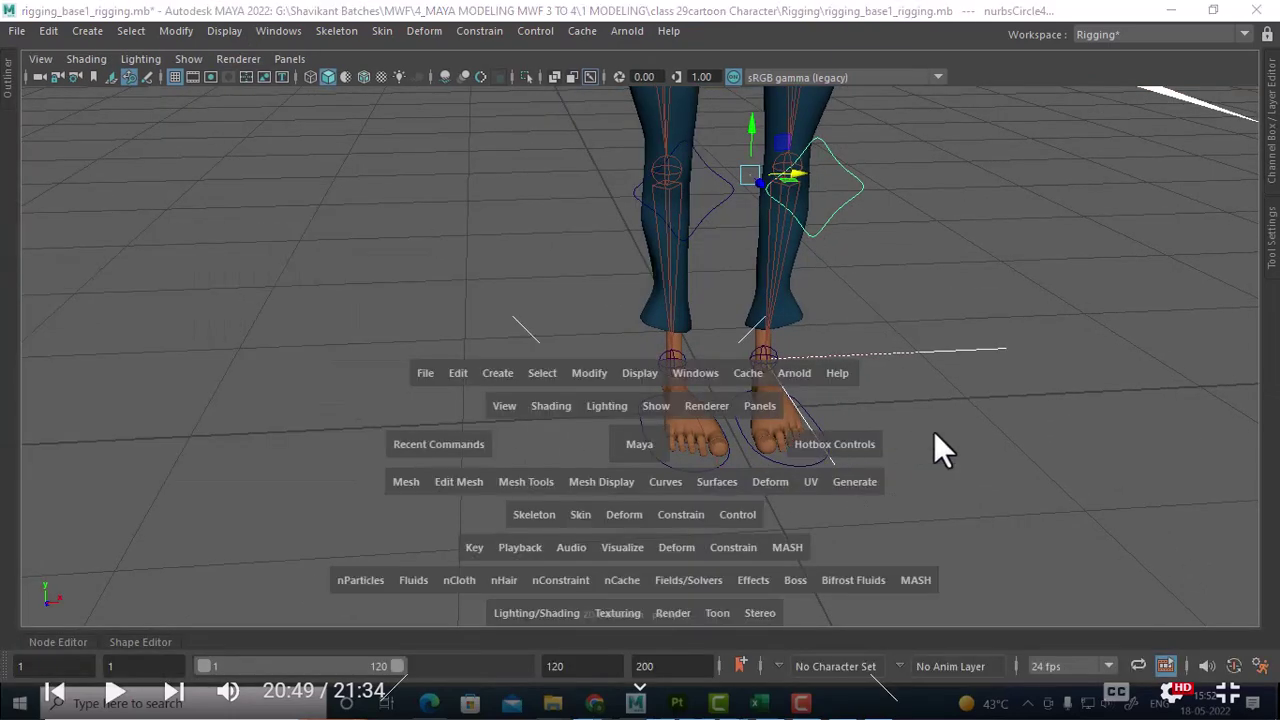
pyautogui.click(983, 418)
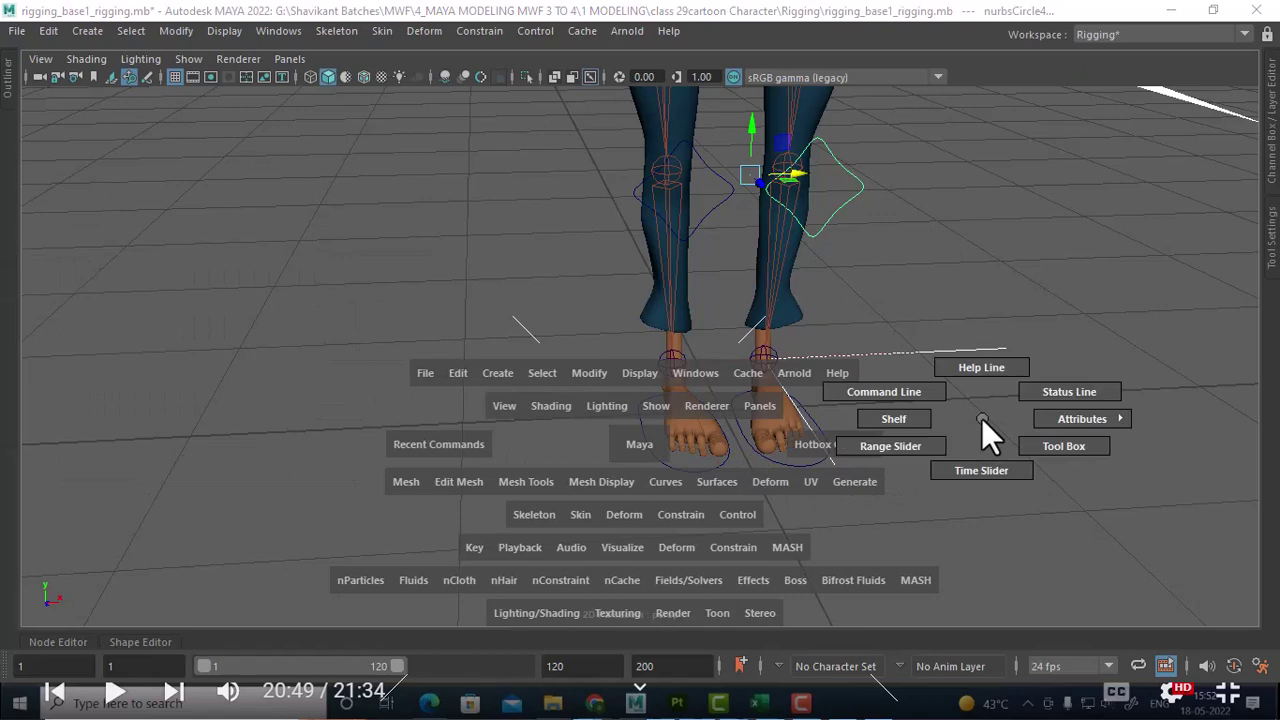
pyautogui.click(1003, 367)
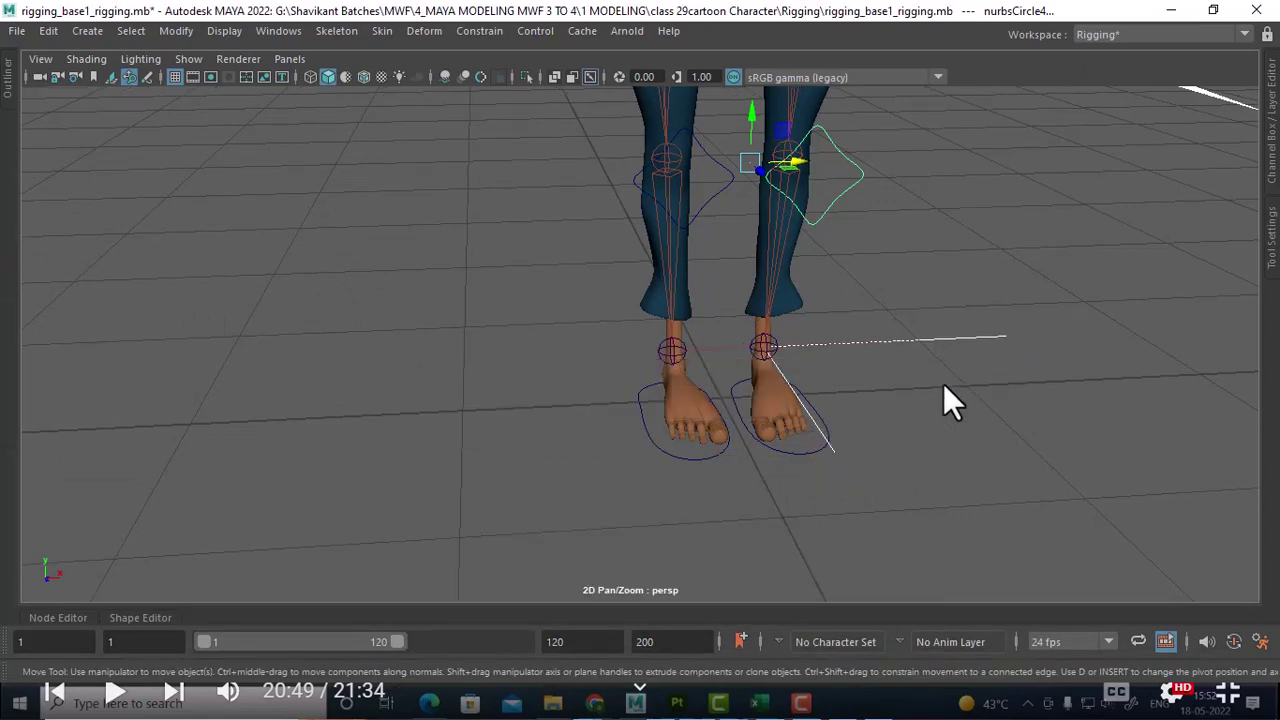
pyautogui.moveTo(943, 400)
pyautogui.keyDown('alt'); pyautogui.mouseDown()
pyautogui.moveTo(914, 378)
pyautogui.moveTo(323, 166)
pyautogui.mouseUp(); pyautogui.keyUp('alt')
pyautogui.keyDown('alt'); pyautogui.moveTo(277, 128); pyautogui.dragTo(360, 229); pyautogui.keyUp('alt')
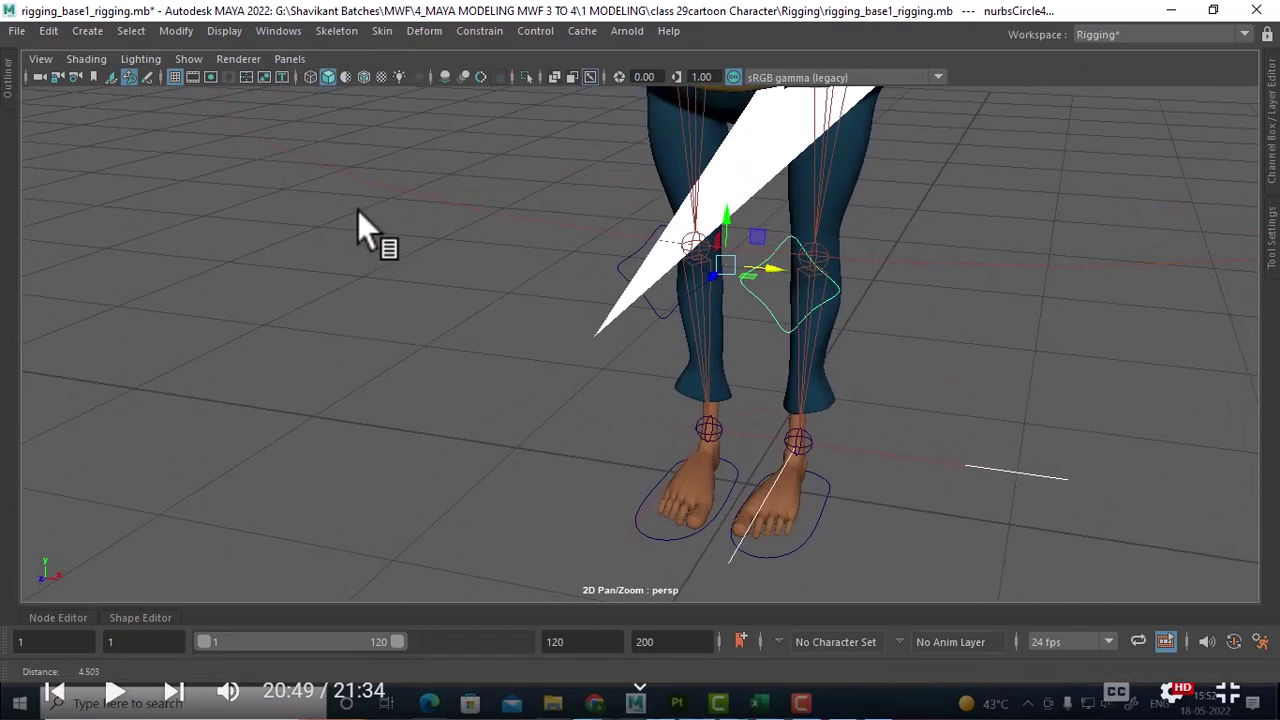
# Apply a Pole Vector constraint from the knee curve to the IK handle, then drag the knee curve to test it.
pyautogui.click(467, 32)
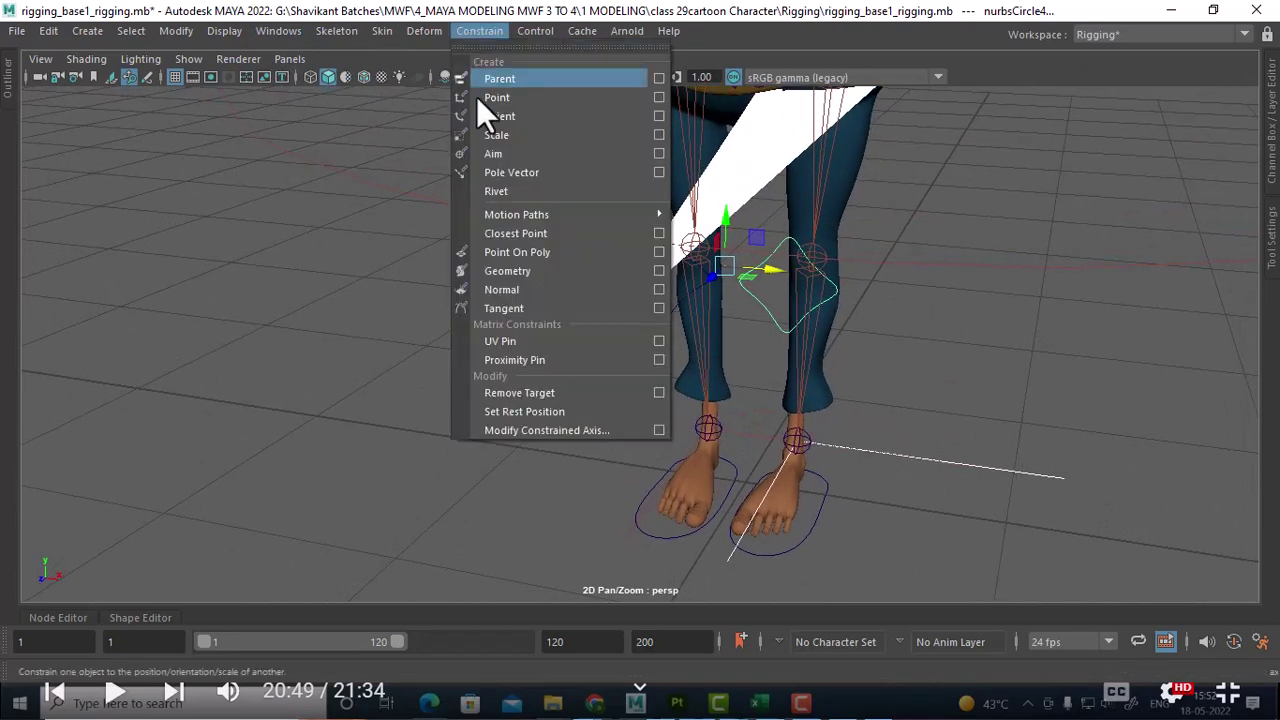
pyautogui.click(546, 173)
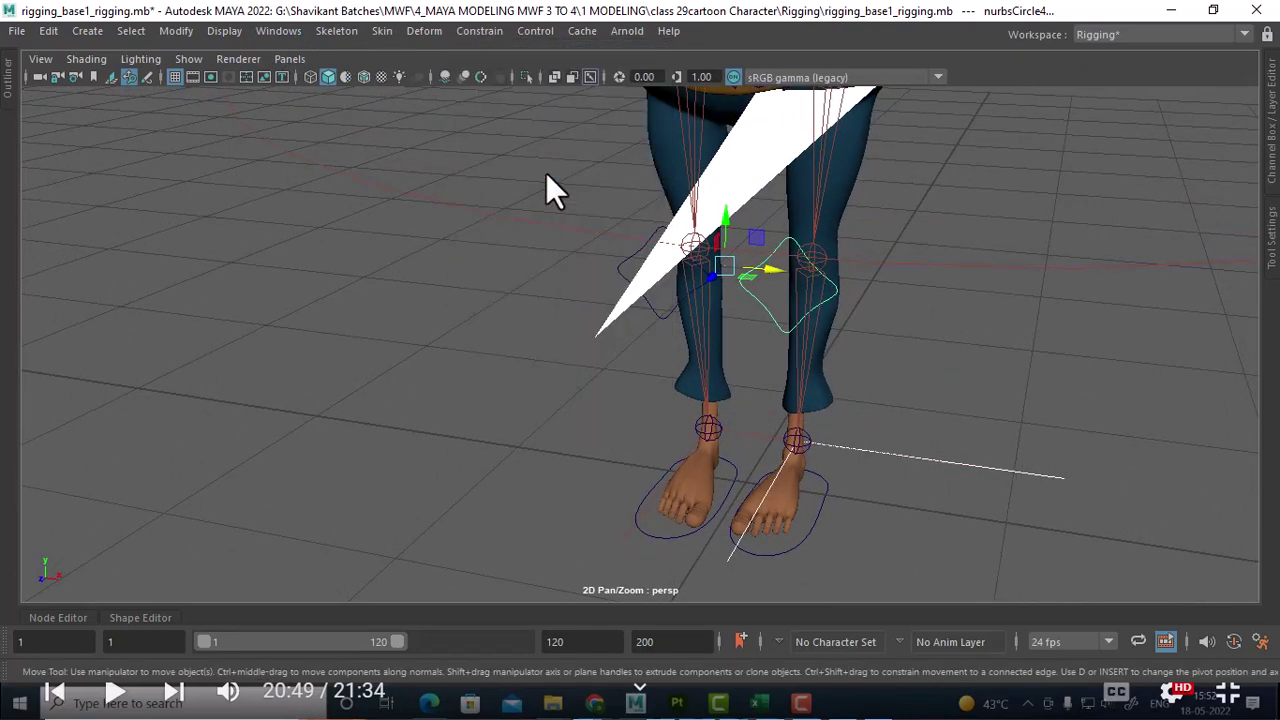
pyautogui.keyDown('alt'); pyautogui.moveTo(877, 373); pyautogui.dragTo(906, 383); pyautogui.keyUp('alt')
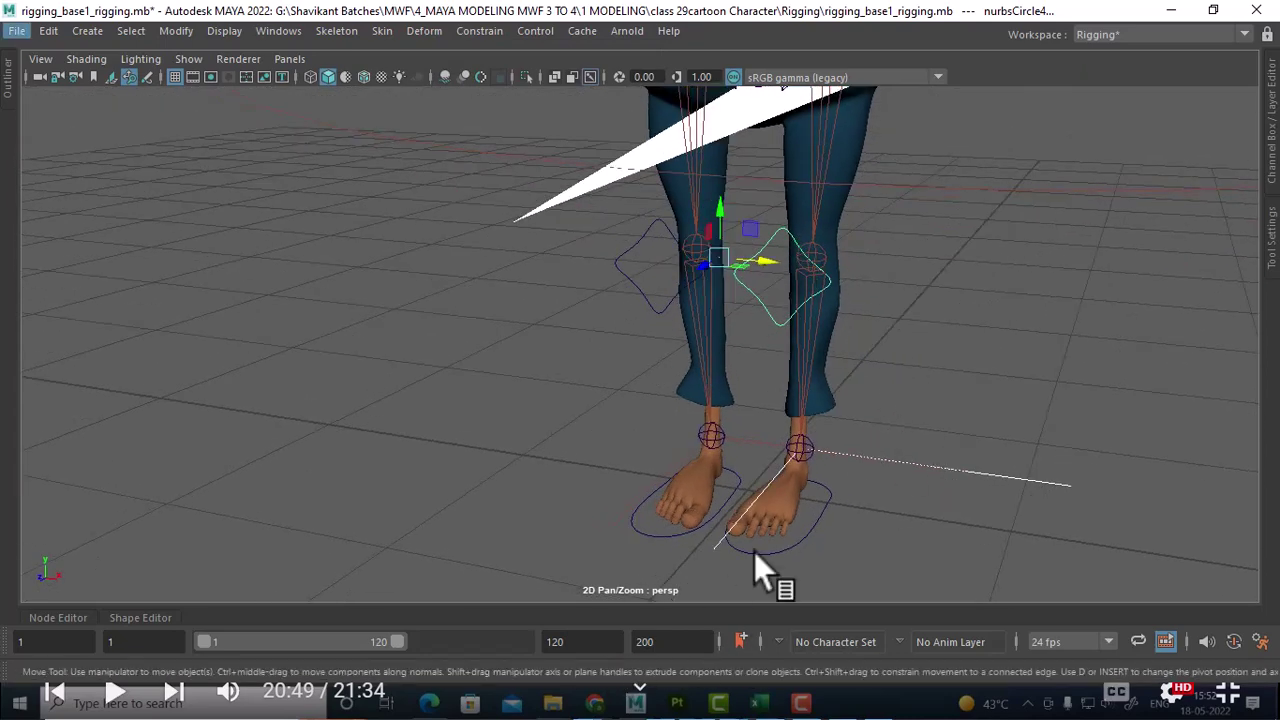
pyautogui.click(920, 370)
pyautogui.click(772, 314)
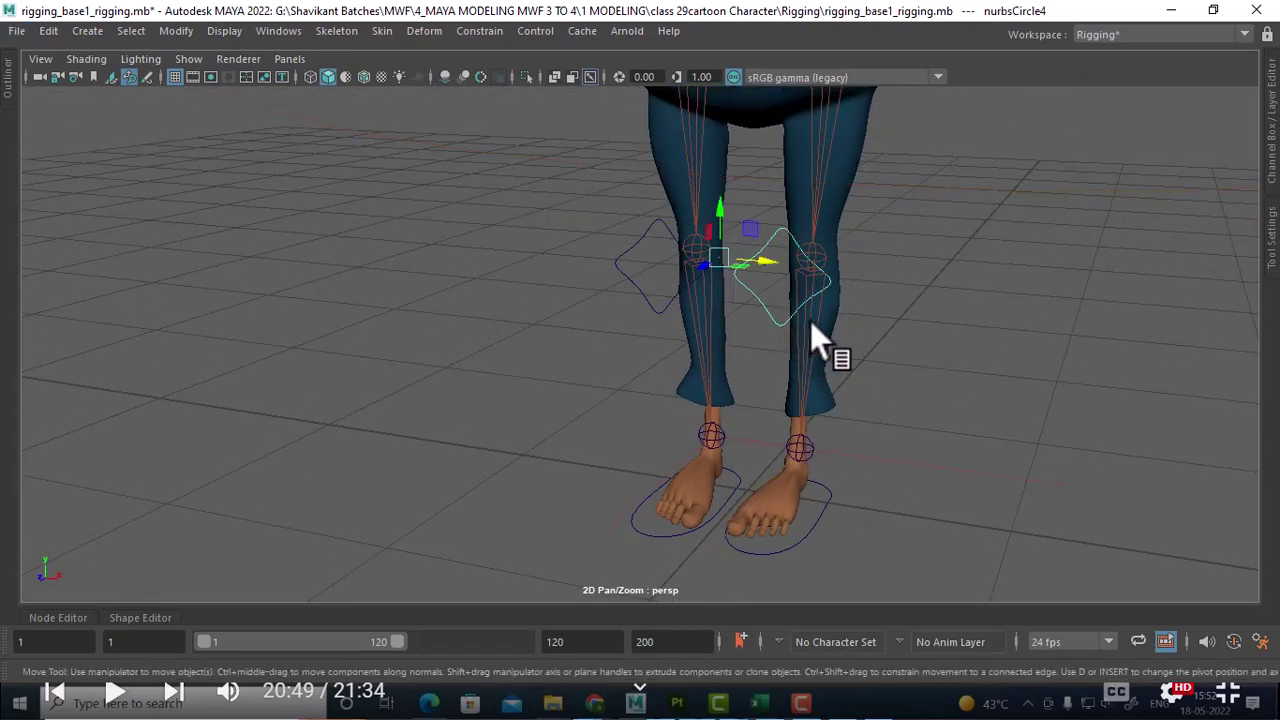
pyautogui.keyDown('alt'); pyautogui.moveTo(810, 321); pyautogui.dragTo(874, 289); pyautogui.keyUp('alt')
pyautogui.moveTo(793, 256)
pyautogui.mouseDown()
pyautogui.moveTo(843, 256)
pyautogui.moveTo(758, 258)
pyautogui.moveTo(893, 263)
pyautogui.moveTo(871, 276)
pyautogui.moveTo(885, 341)
pyautogui.mouseUp()
# Undo the knee control move and inspect both legs' IK handles from around the feet.
pyautogui.hotkey('ctrl', 'z')
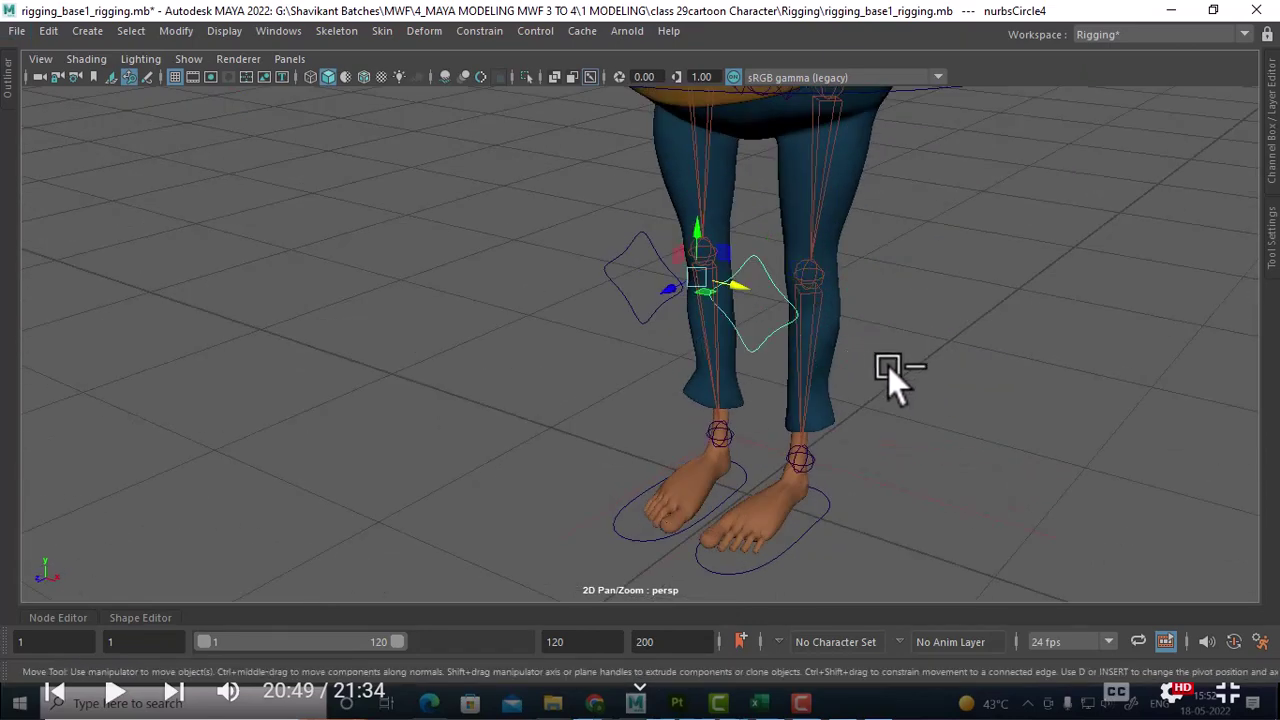
pyautogui.click(887, 370)
pyautogui.click(949, 446)
pyautogui.keyDown('alt'); pyautogui.moveTo(918, 436); pyautogui.dragTo(900, 341, button='middle'); pyautogui.keyUp('alt')
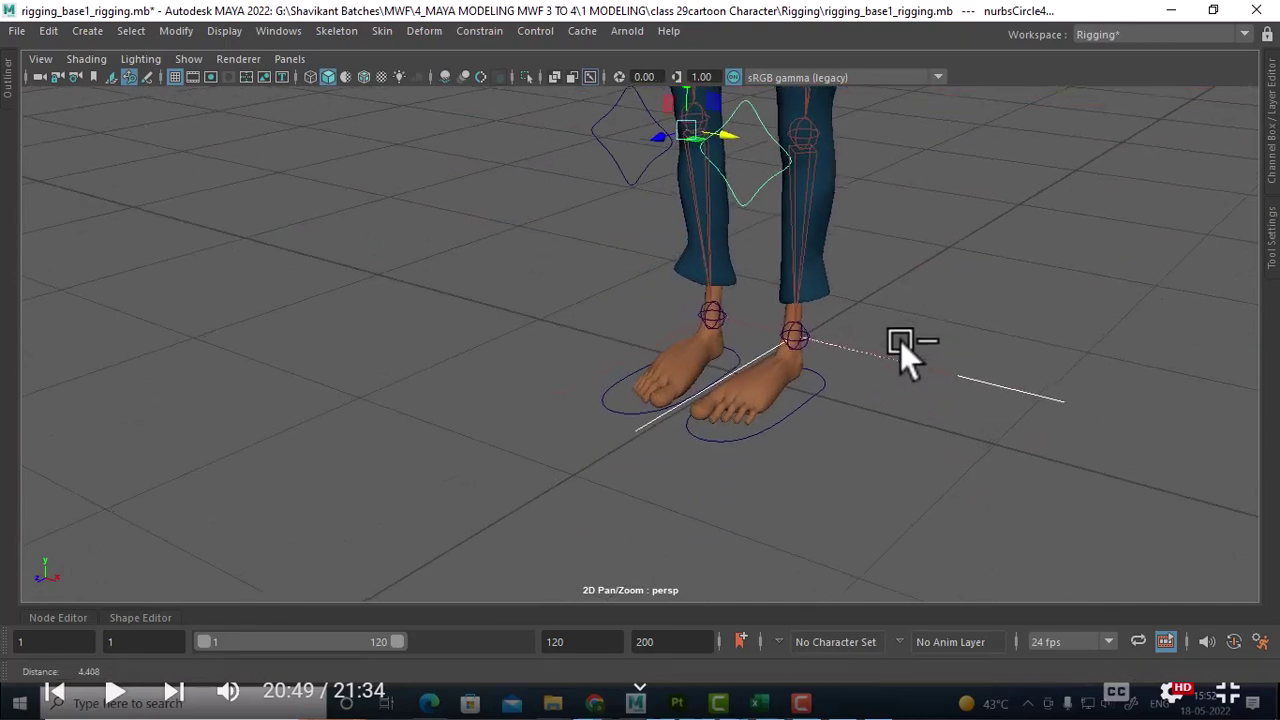
pyautogui.moveTo(930, 379)
pyautogui.keyDown('alt'); pyautogui.mouseDown()
pyautogui.moveTo(912, 444)
pyautogui.moveTo(702, 383)
pyautogui.moveTo(793, 419)
pyautogui.moveTo(795, 439)
pyautogui.mouseUp(); pyautogui.keyUp('alt')
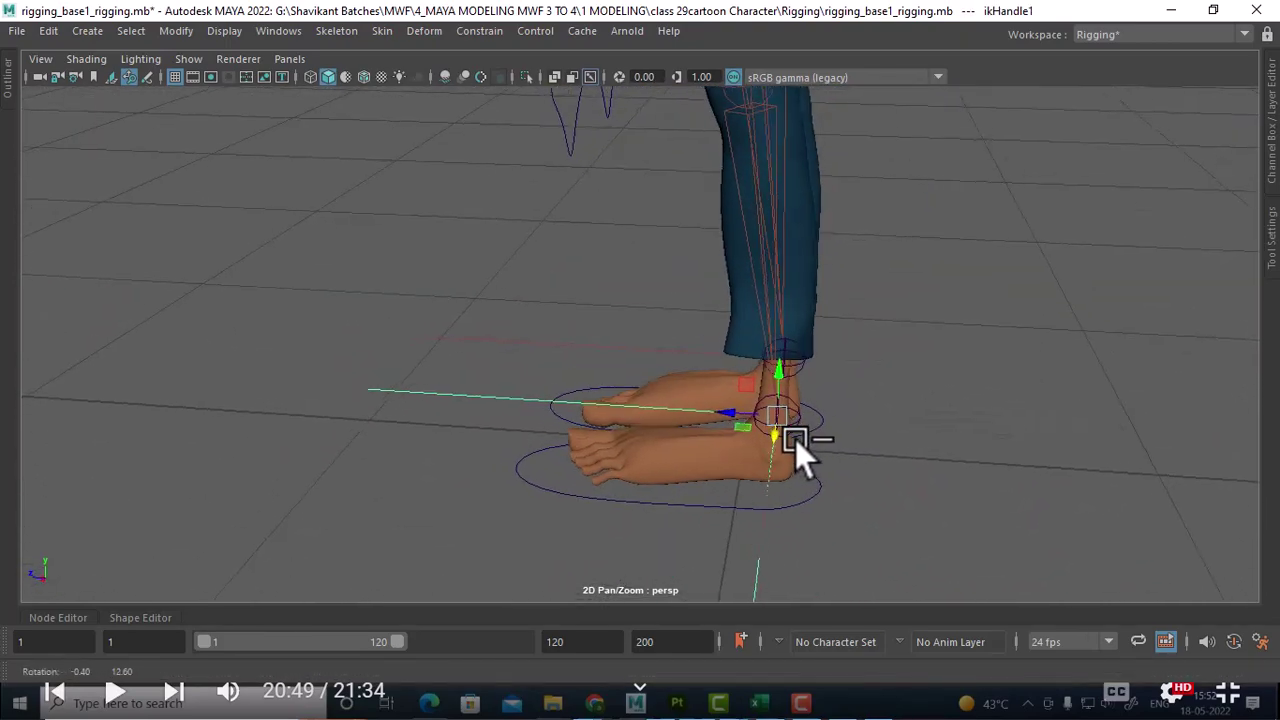
pyautogui.keyDown('alt'); pyautogui.moveTo(800, 398); pyautogui.dragTo(831, 413, button='right'); pyautogui.keyUp('alt')
pyautogui.moveTo(831, 413)
pyautogui.keyDown('alt'); pyautogui.mouseDown()
pyautogui.moveTo(771, 414)
pyautogui.moveTo(709, 457)
pyautogui.moveTo(766, 371)
pyautogui.moveTo(765, 446)
pyautogui.mouseUp(); pyautogui.keyUp('alt')
pyautogui.click(765, 446)
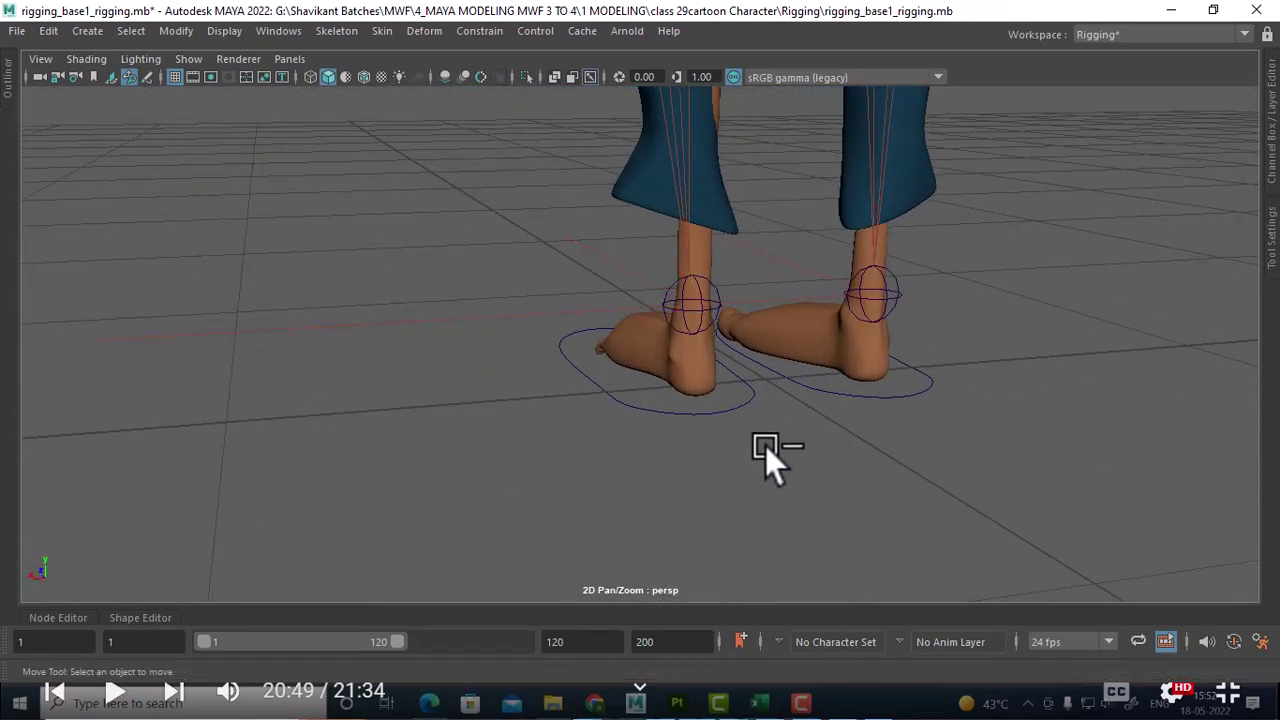
pyautogui.click(714, 311)
pyautogui.moveTo(718, 305)
pyautogui.keyDown('alt'); pyautogui.mouseDown()
pyautogui.moveTo(618, 368)
pyautogui.moveTo(688, 489)
pyautogui.mouseUp(); pyautogui.keyUp('alt')
pyautogui.keyDown('alt'); pyautogui.moveTo(688, 489); pyautogui.dragTo(476, 486, button='right'); pyautogui.keyUp('alt')
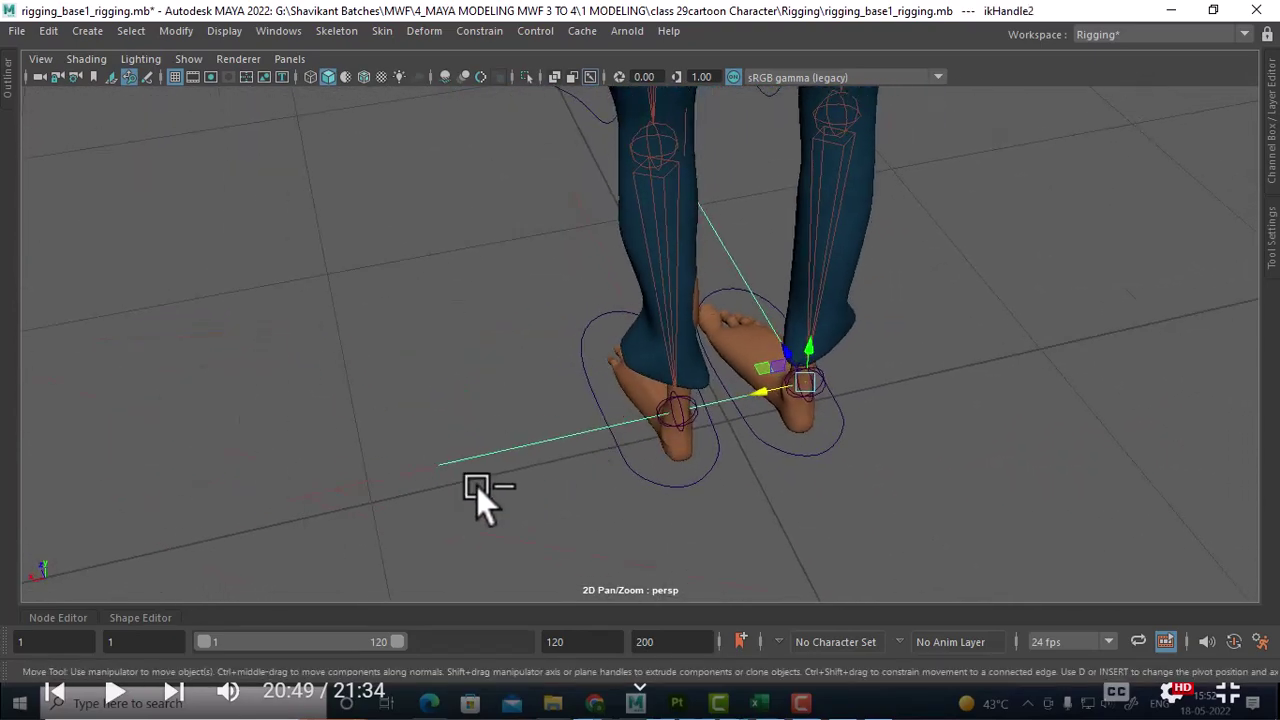
pyautogui.click(394, 462)
pyautogui.moveTo(399, 465)
pyautogui.keyDown('alt'); pyautogui.mouseDown()
pyautogui.moveTo(907, 444)
pyautogui.moveTo(844, 270)
pyautogui.moveTo(886, 434)
pyautogui.mouseUp(); pyautogui.keyUp('alt')
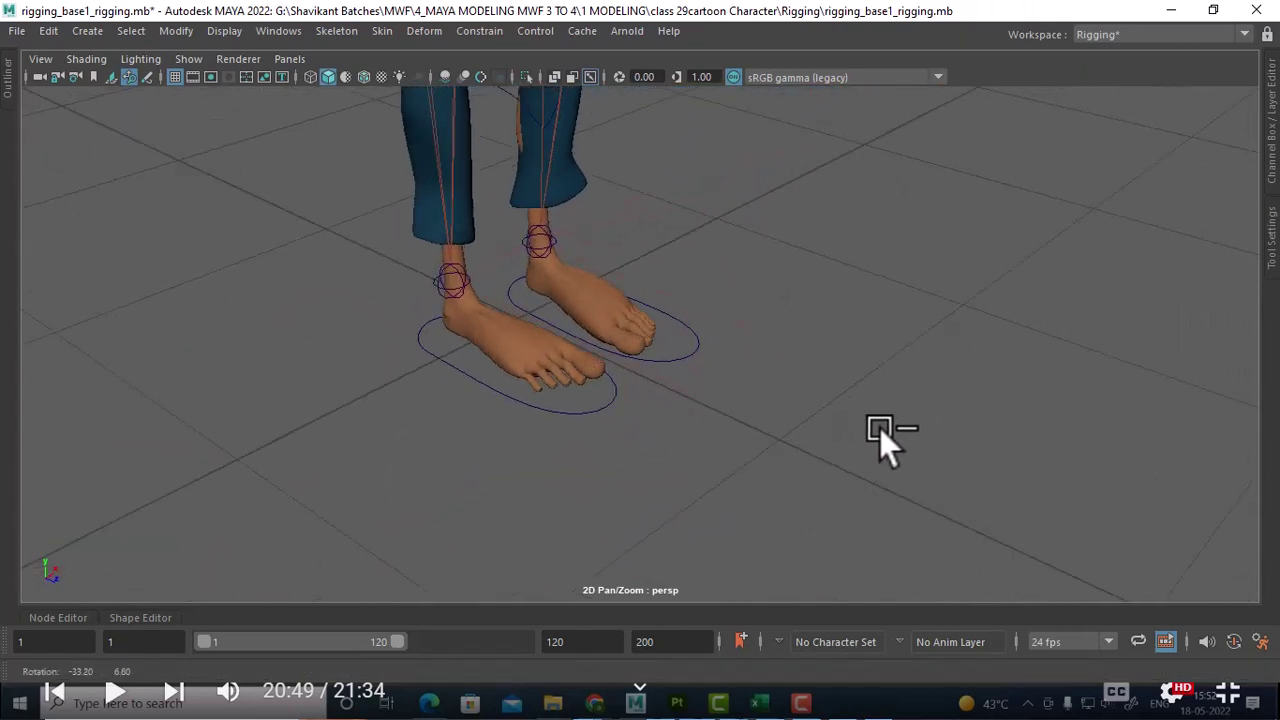
# Set a gradient viewport background, test-pull and undo the IK handle, then select the knee curve and ankle handle.
pyautogui.click(780, 366)
pyautogui.hotkey('alt', 'b')
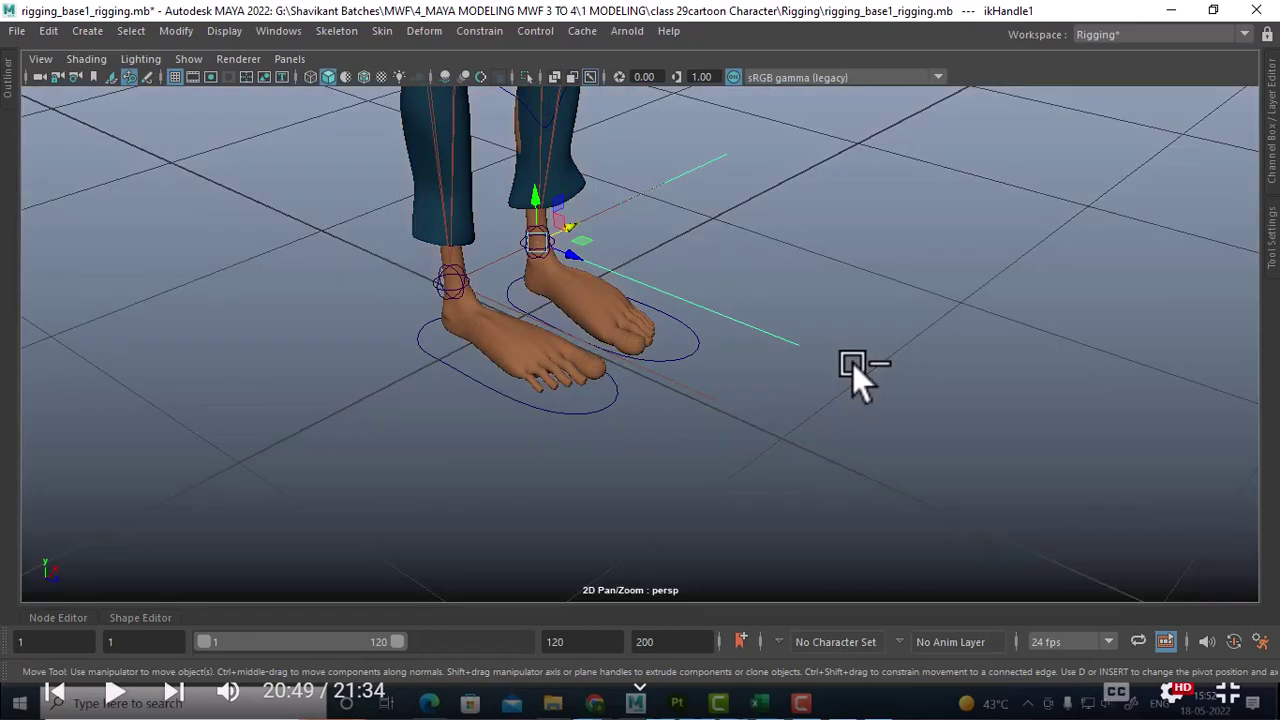
pyautogui.moveTo(852, 363)
pyautogui.keyDown('alt'); pyautogui.mouseDown()
pyautogui.moveTo(694, 348)
pyautogui.moveTo(768, 300)
pyautogui.moveTo(796, 435)
pyautogui.mouseUp(); pyautogui.keyUp('alt')
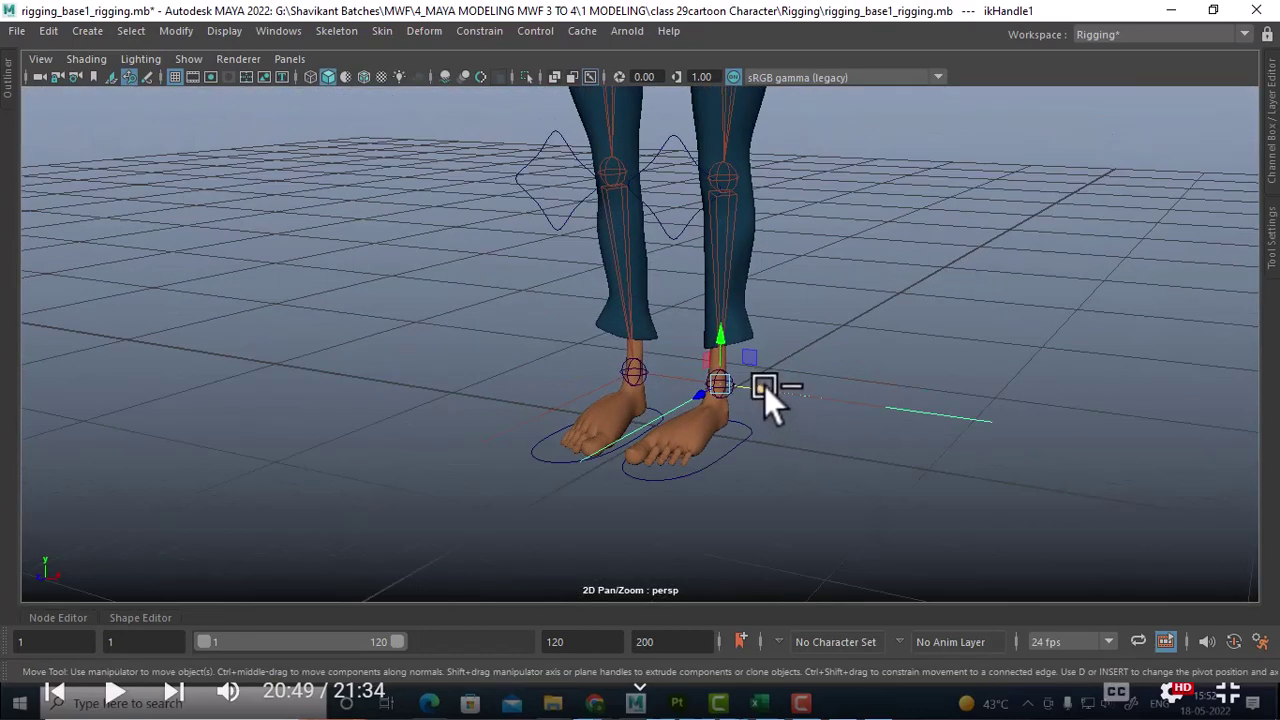
pyautogui.moveTo(764, 386)
pyautogui.mouseDown()
pyautogui.moveTo(901, 397)
pyautogui.moveTo(819, 360)
pyautogui.moveTo(929, 375)
pyautogui.moveTo(808, 328)
pyautogui.mouseUp()
pyautogui.hotkey('ctrl', 'z')
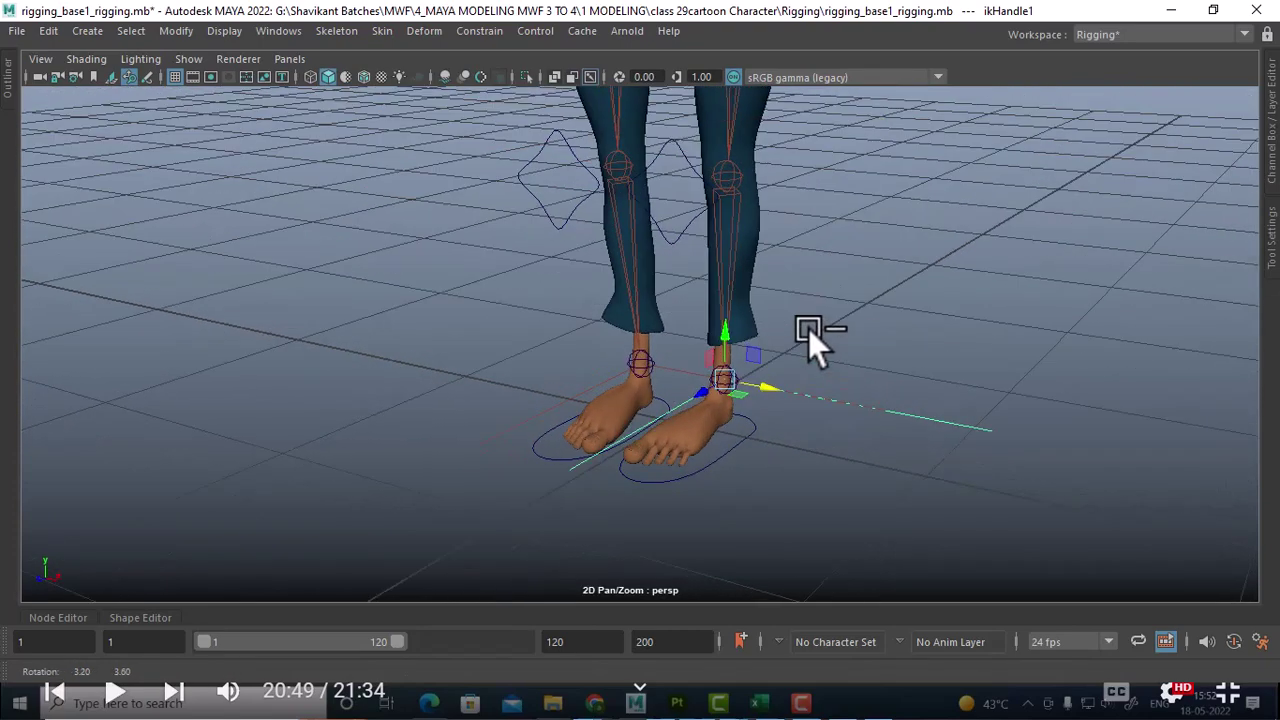
pyautogui.click(681, 218)
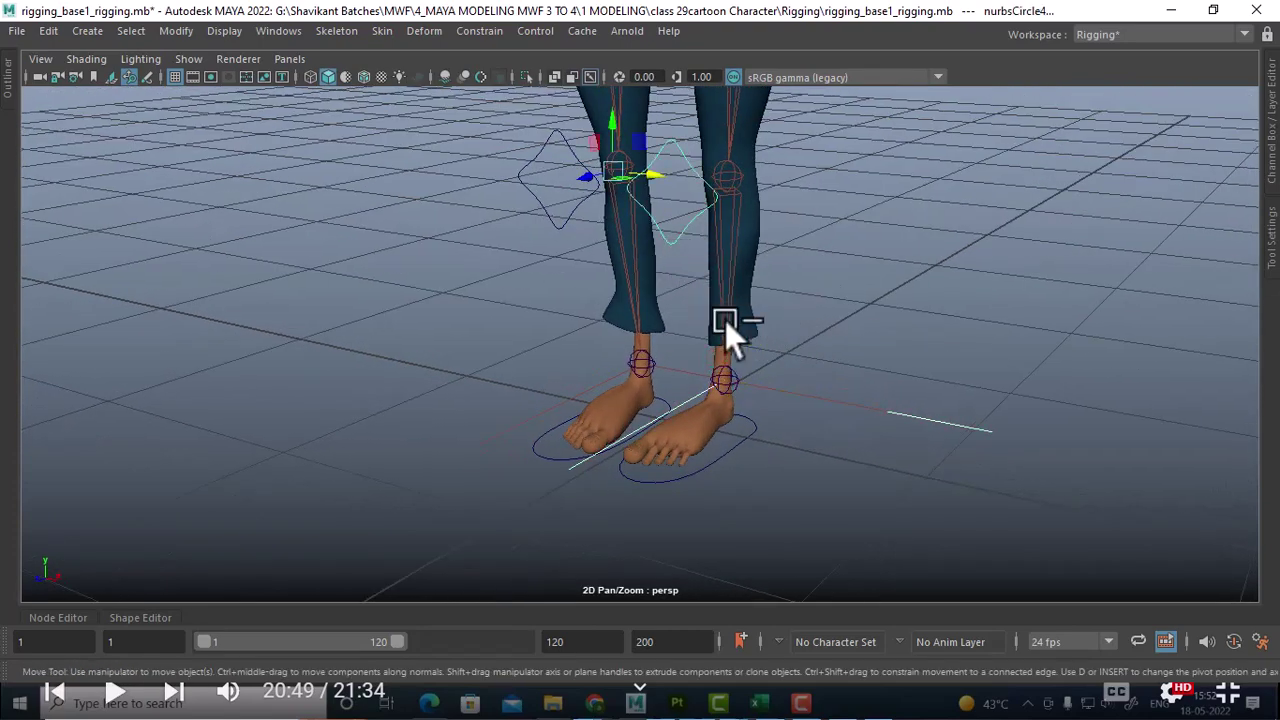
pyautogui.keyDown('alt'); pyautogui.moveTo(725, 320); pyautogui.dragTo(726, 328); pyautogui.keyUp('alt')
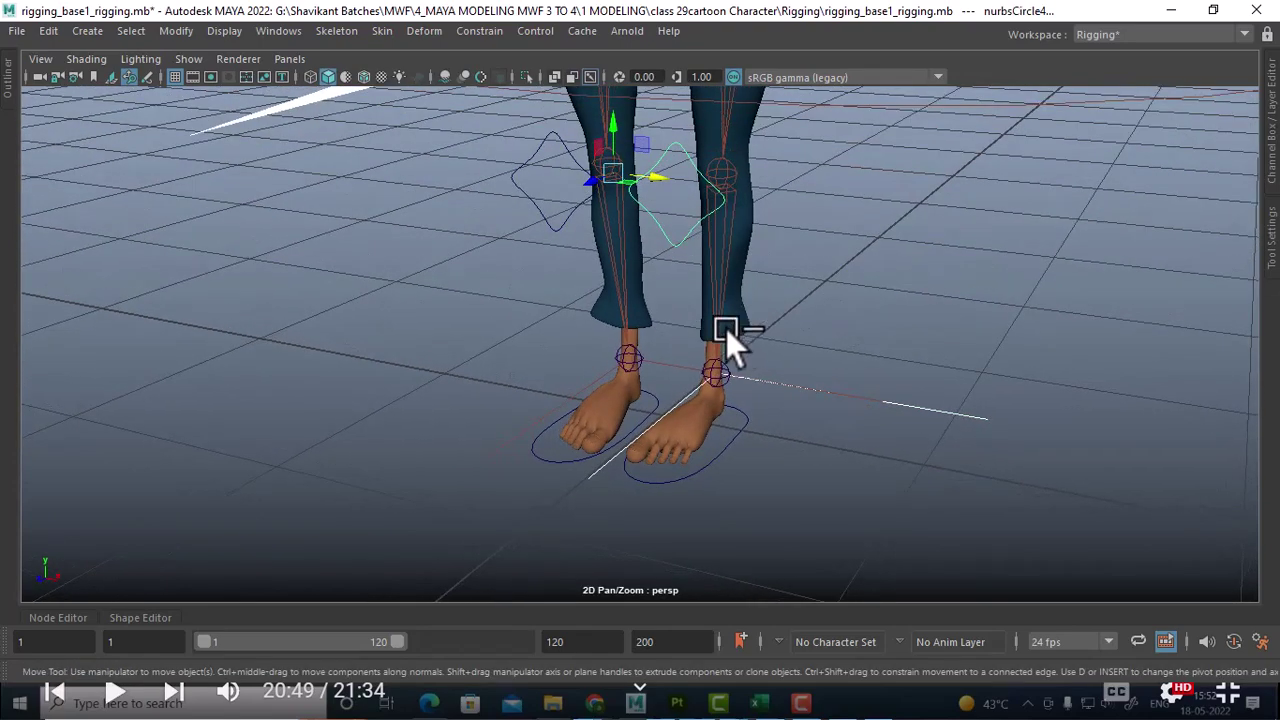
pyautogui.click(708, 222)
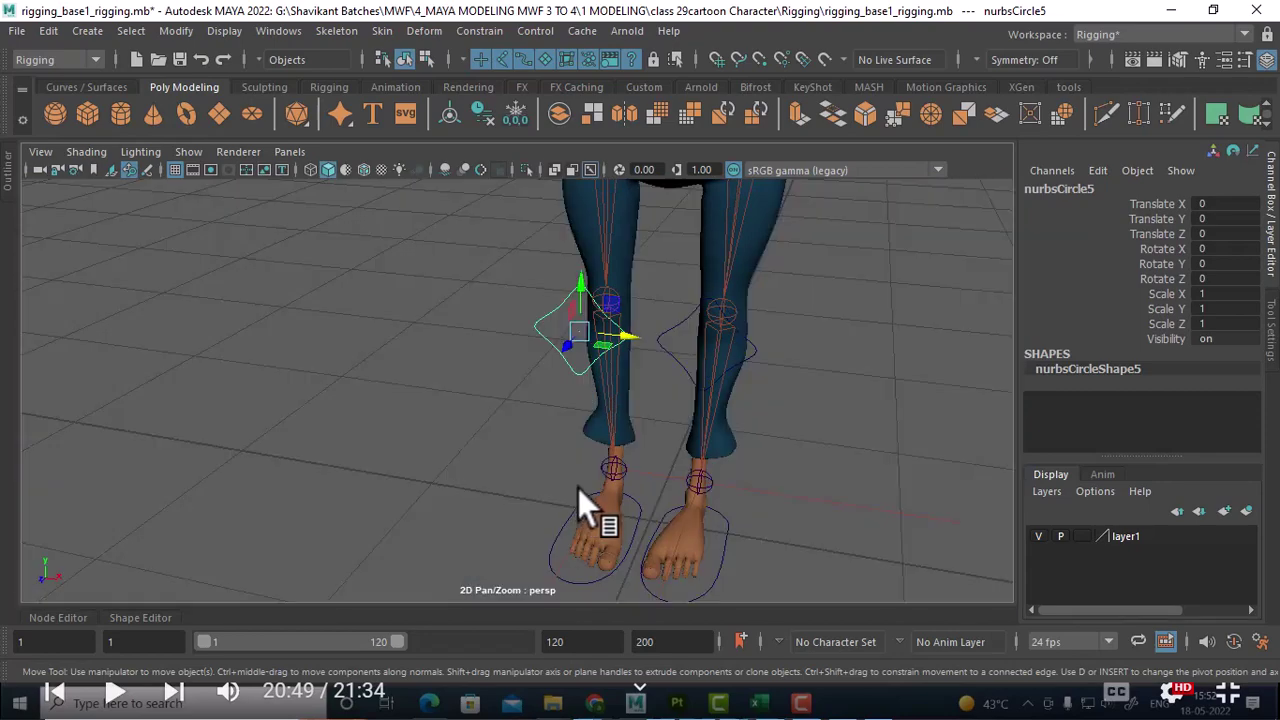
# Select the other leg's ankle IK handle.
pyautogui.click(645, 510)
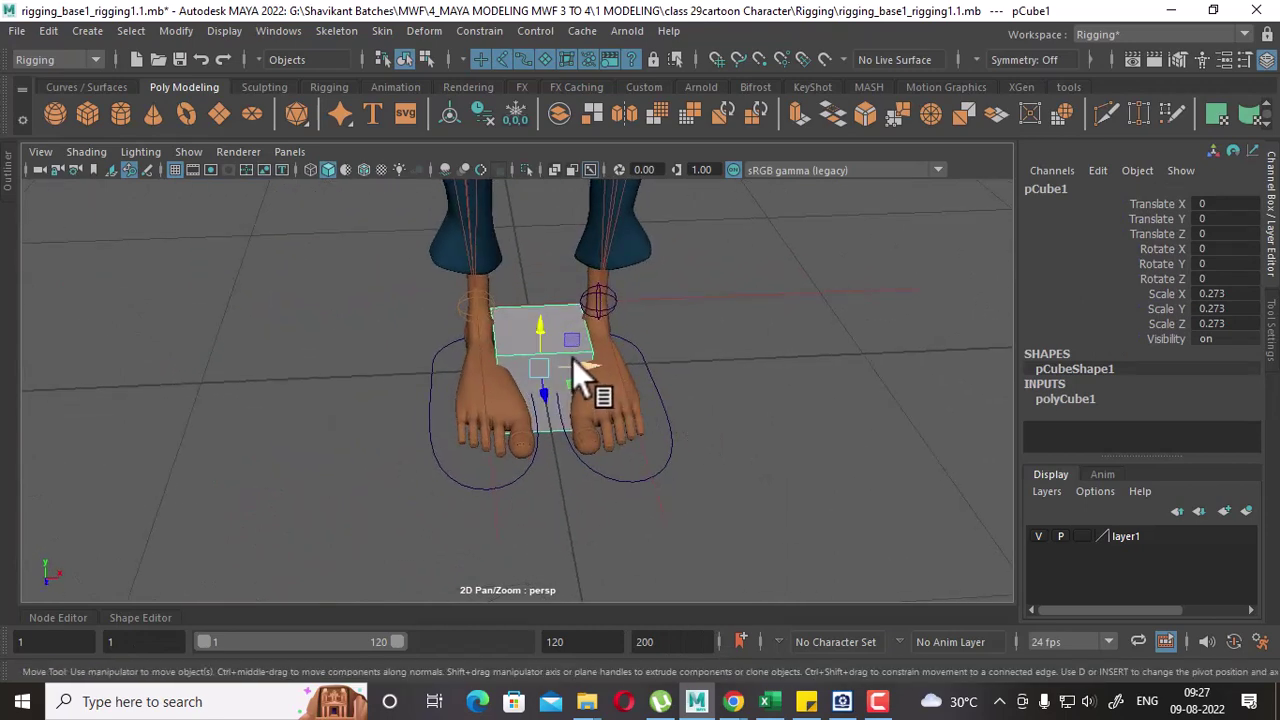
# Frame the cube and switch to the Left side view zoomed in on the foot.
pyautogui.keyDown('alt'); pyautogui.moveTo(659, 400); pyautogui.dragTo(737, 514, button='right'); pyautogui.keyUp('alt')
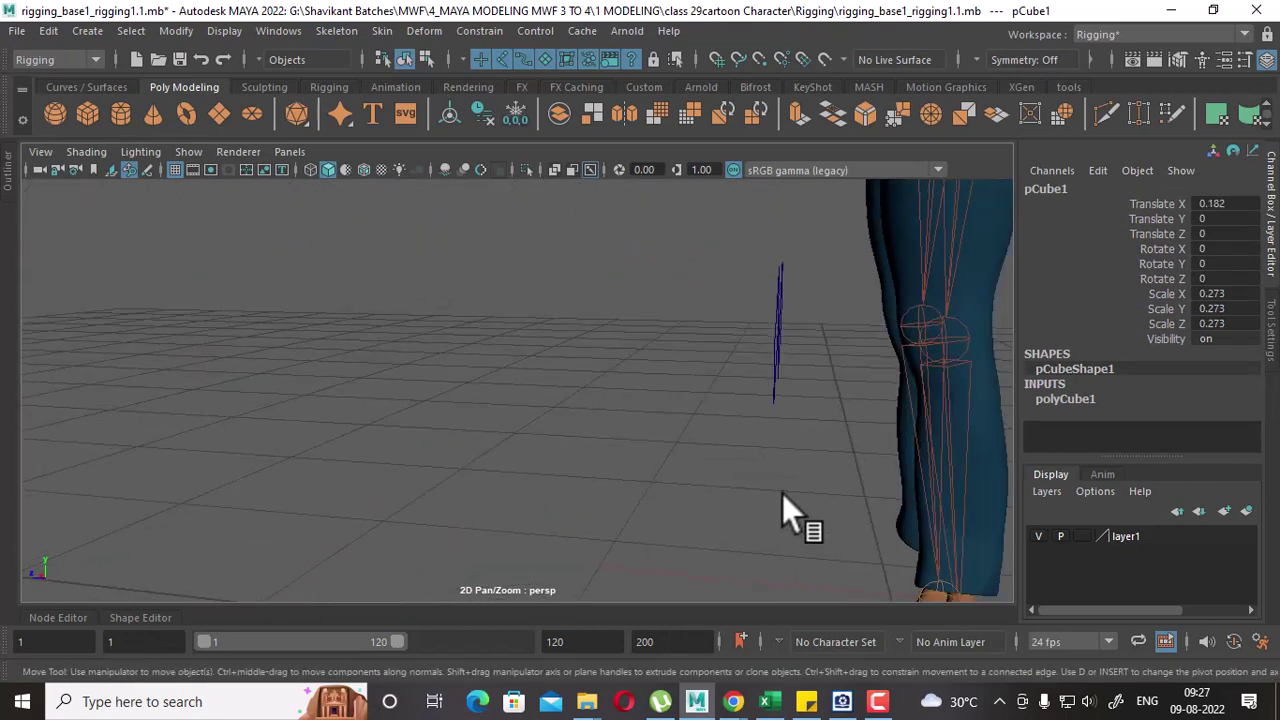
pyautogui.press('f')
pyautogui.keyDown('alt'); pyautogui.moveTo(806, 560); pyautogui.dragTo(640, 440, button='right'); pyautogui.keyUp('alt')
pyautogui.press('space')
pyautogui.moveTo(827, 364); pyautogui.dragTo(713, 336)
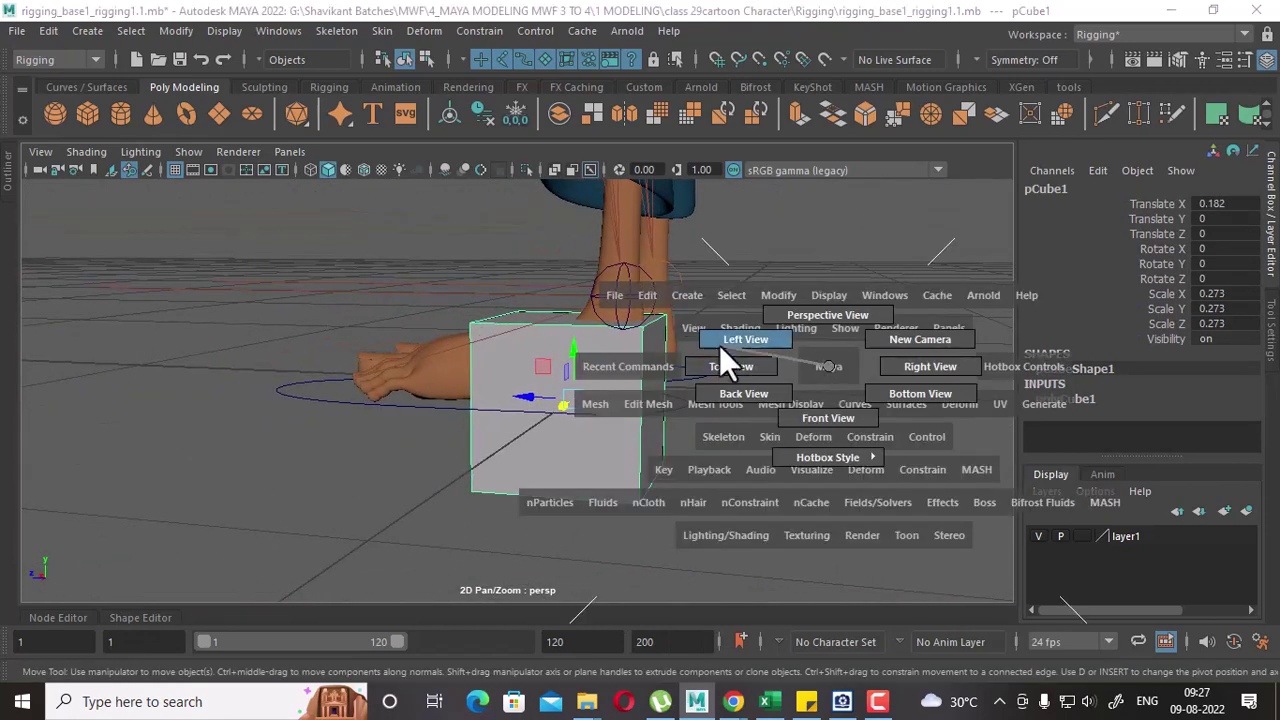
pyautogui.keyDown('alt'); pyautogui.moveTo(713, 336); pyautogui.dragTo(686, 514, button='right'); pyautogui.keyUp('alt')
pyautogui.keyDown('alt'); pyautogui.moveTo(686, 514); pyautogui.dragTo(668, 391, button='middle'); pyautogui.keyUp('alt')
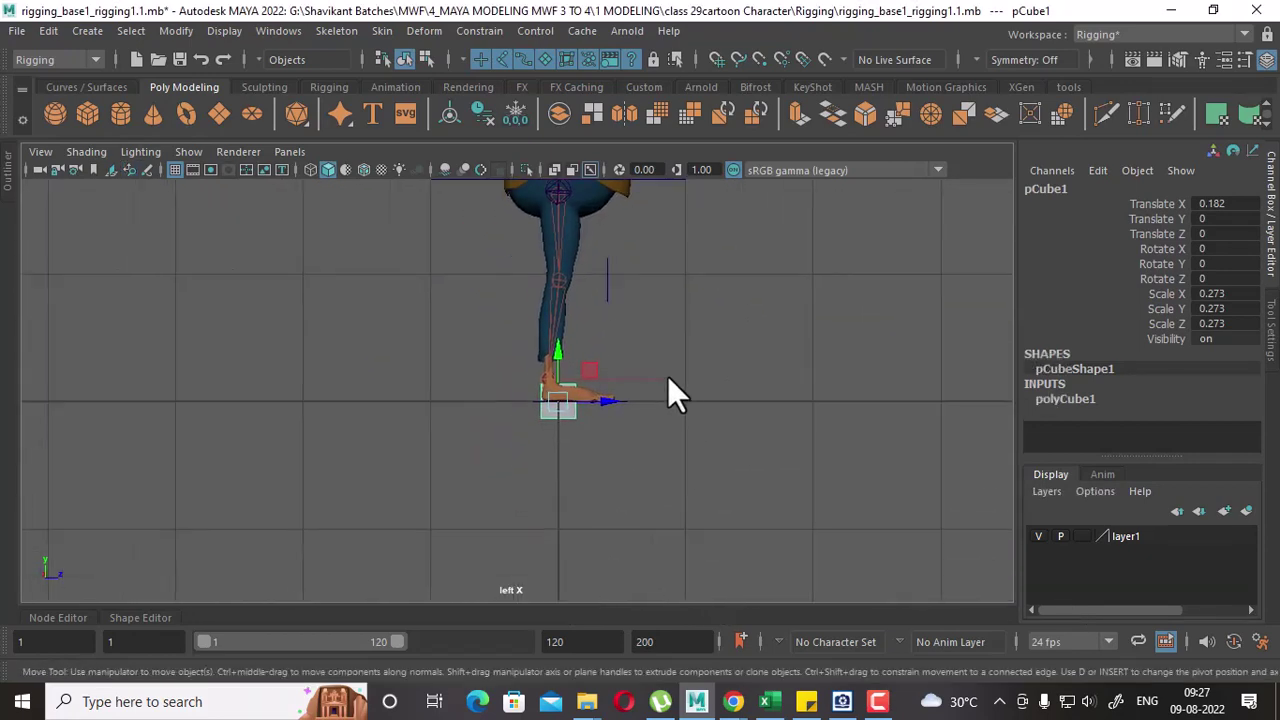
pyautogui.press('space')
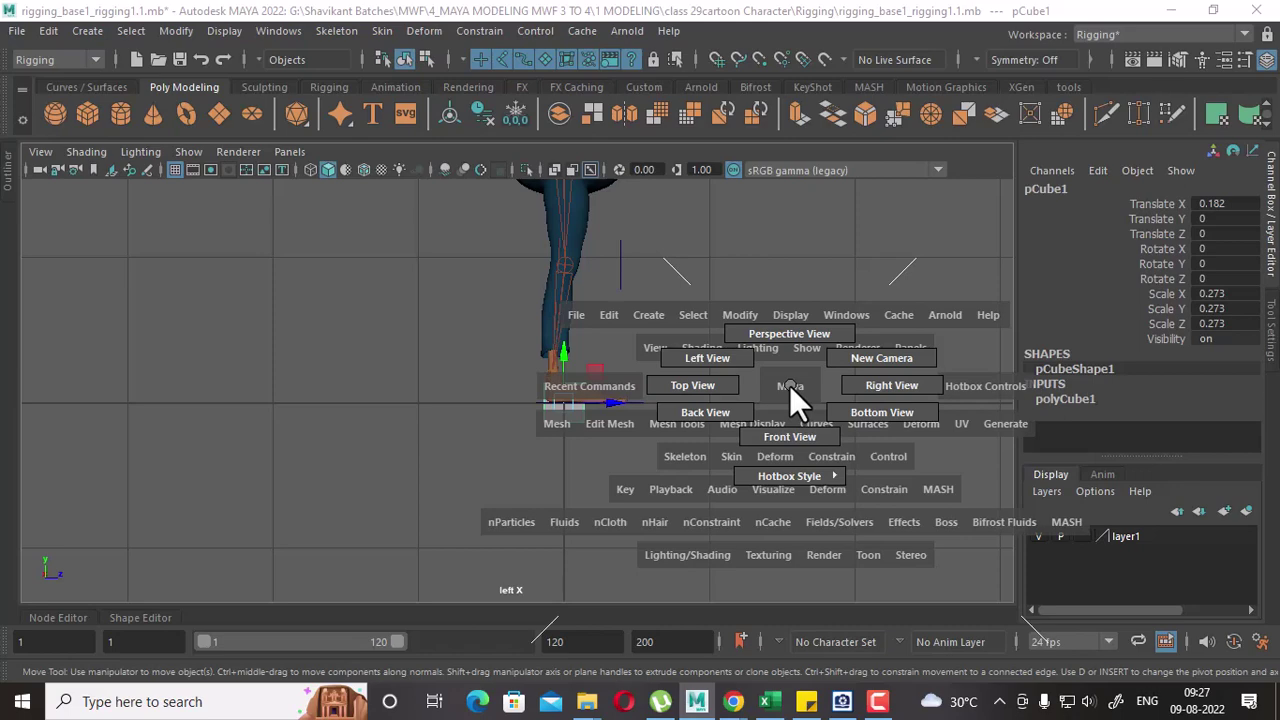
pyautogui.click(790, 436)
pyautogui.press('space')
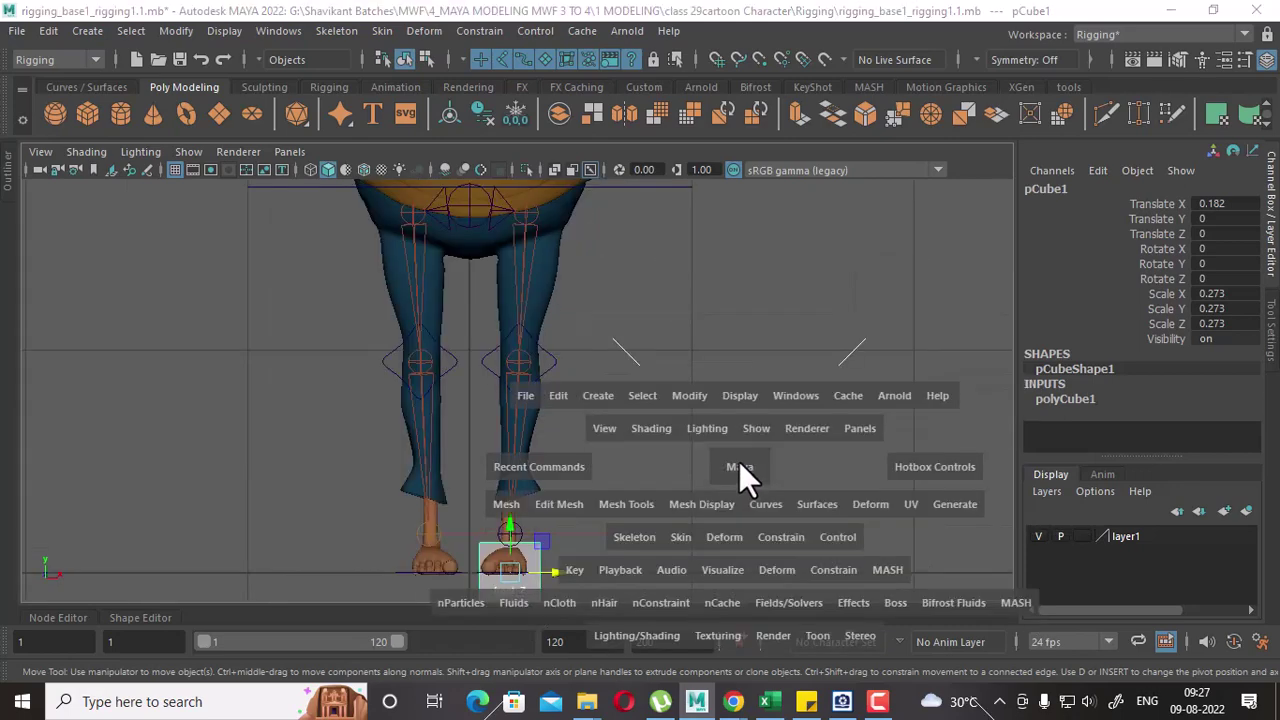
pyautogui.moveTo(739, 461); pyautogui.dragTo(647, 437)
pyautogui.scroll(3, 680, 400)
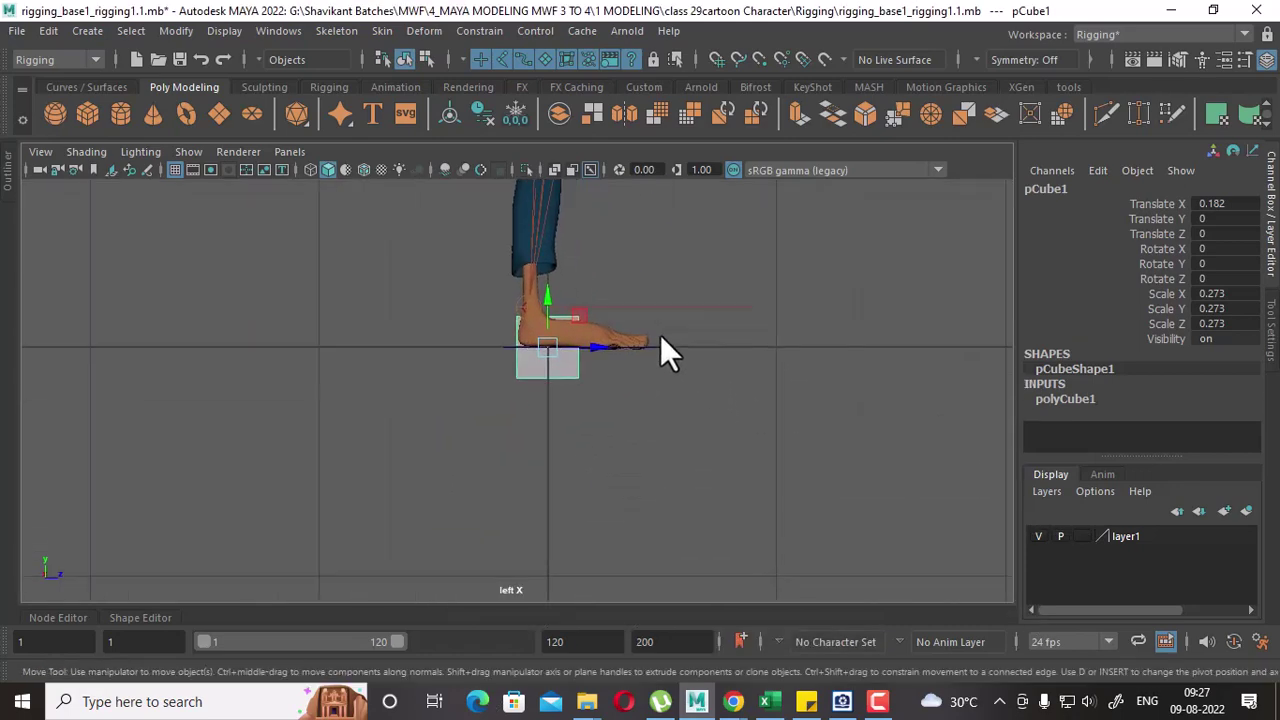
pyautogui.scroll(3, 760, 320)
pyautogui.moveTo(860, 275); pyautogui.dragTo(854, 283, button='right')
# Pick out the ankle IK handle, then select the cube sitting under the heel.
pyautogui.click(702, 390)
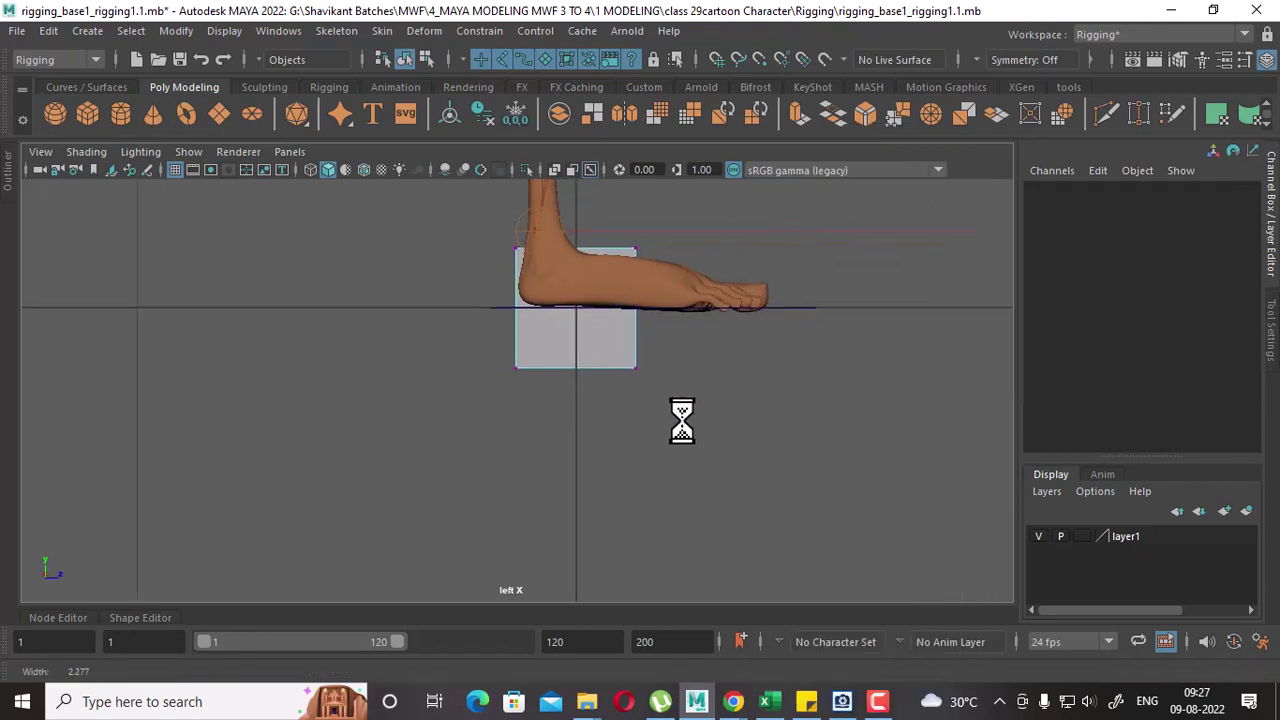
pyautogui.keyDown('alt'); pyautogui.moveTo(702, 390); pyautogui.dragTo(660, 460, button='middle'); pyautogui.keyUp('alt')
pyautogui.moveTo(702, 296); pyautogui.dragTo(582, 475)
pyautogui.click(609, 466)
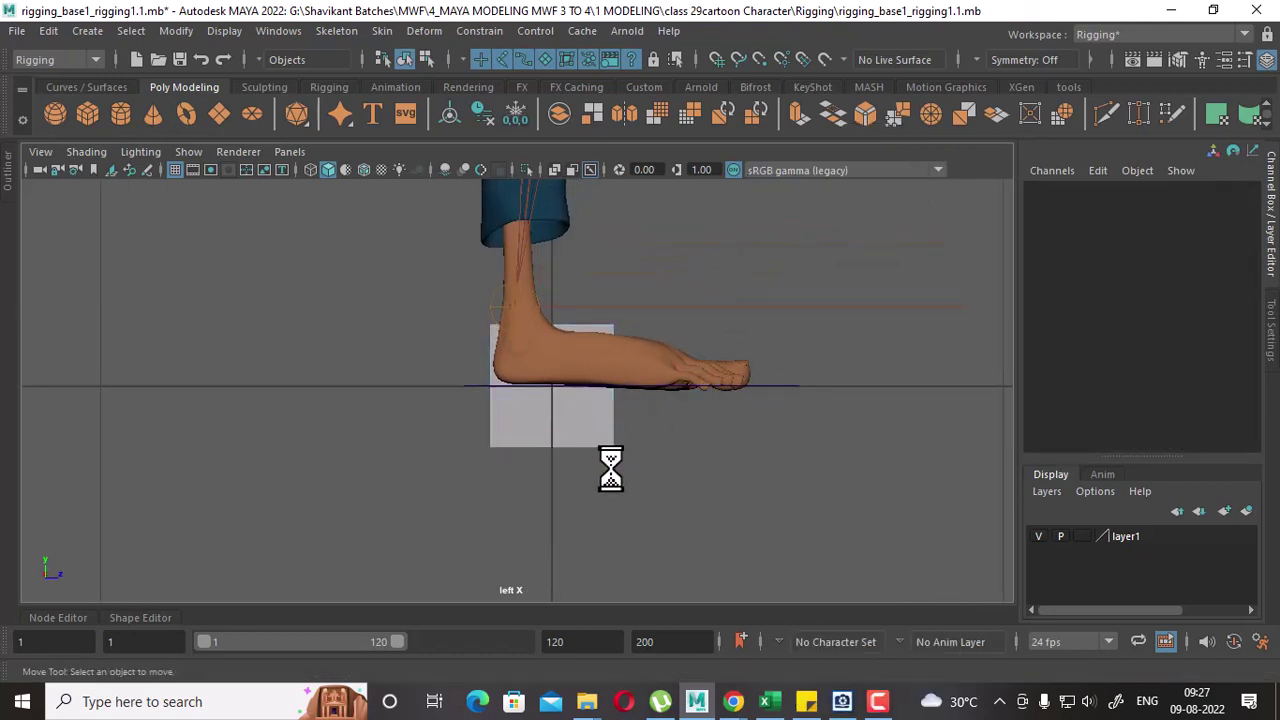
pyautogui.click(604, 440)
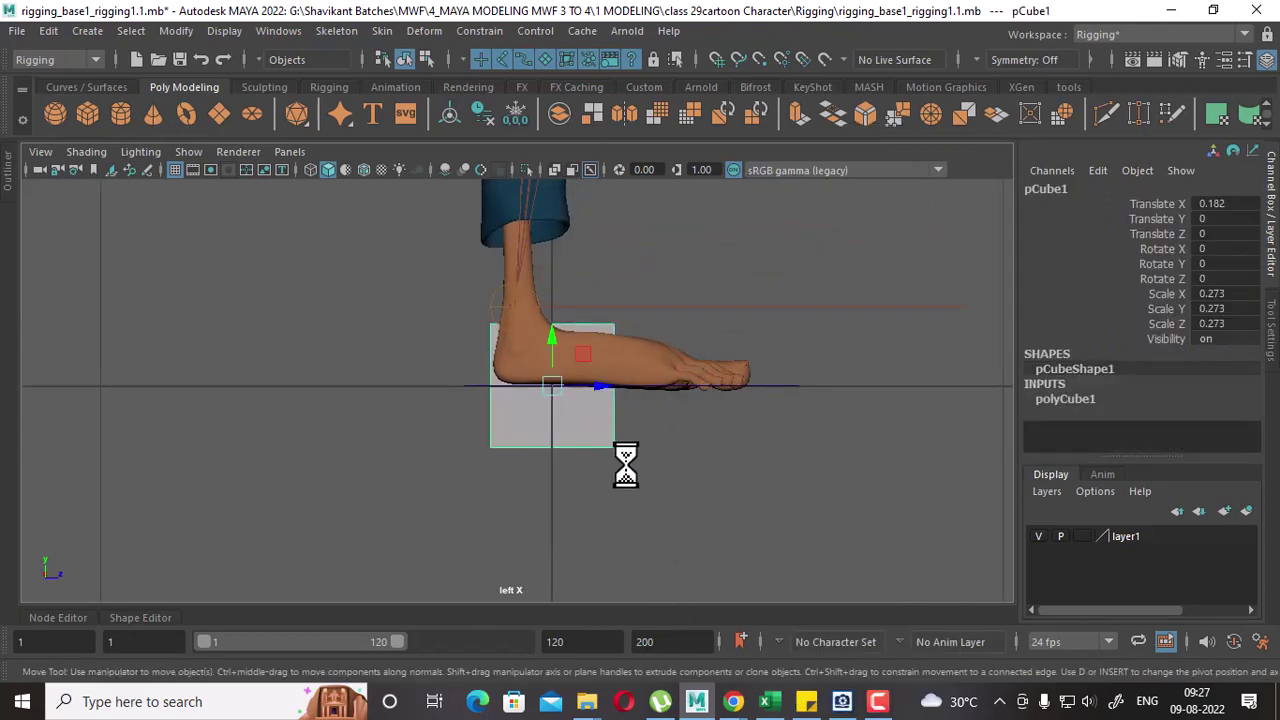
pyautogui.rightClick(676, 440)
pyautogui.hotkey('ctrl', 'z')
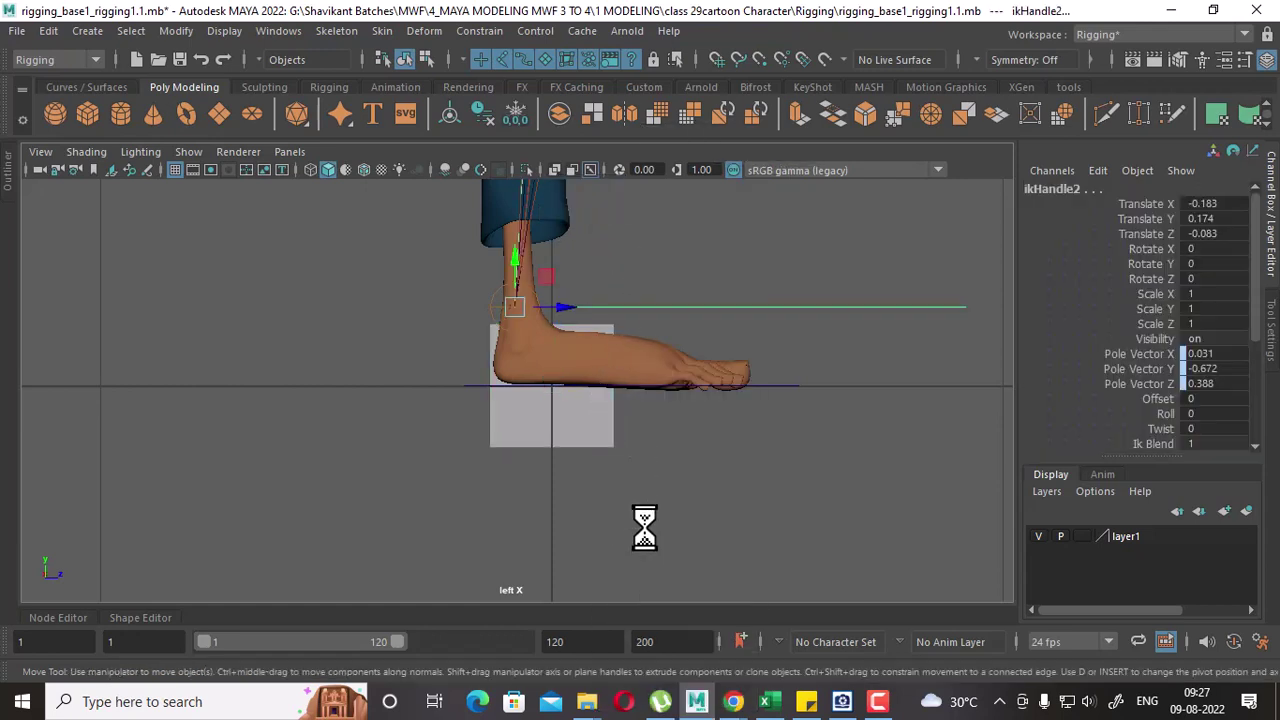
pyautogui.click(591, 444)
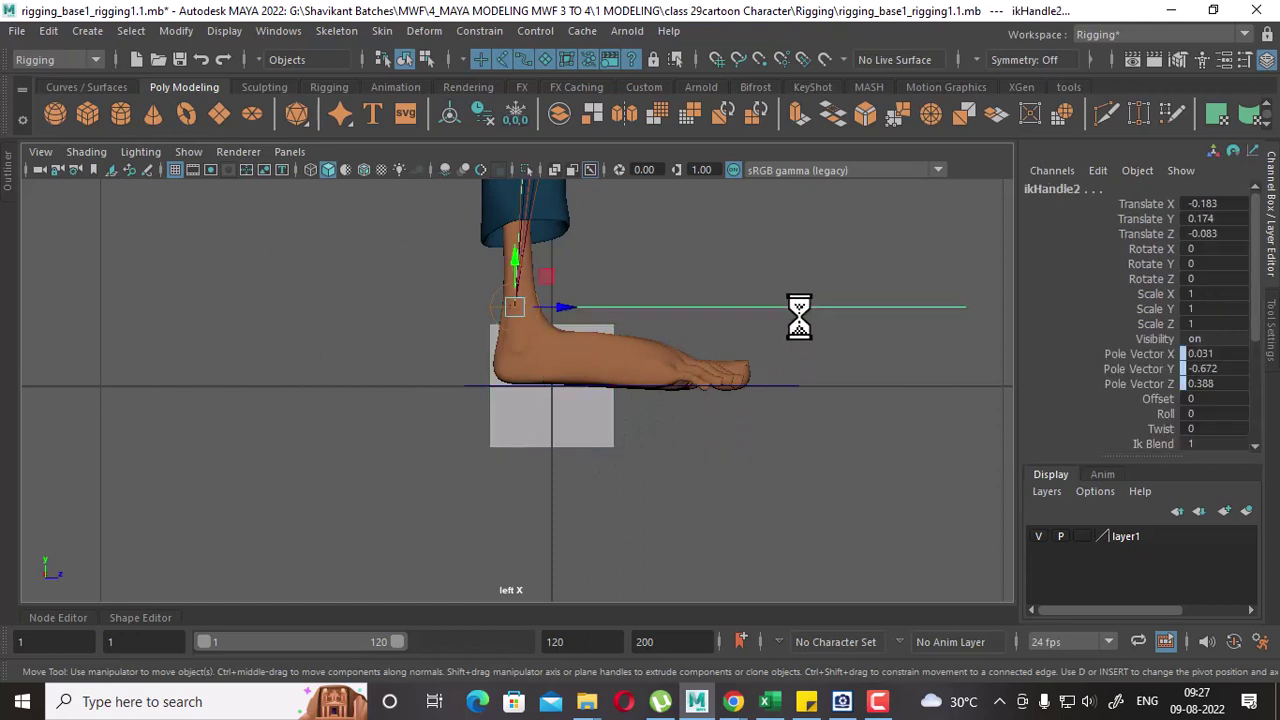
# Hide ikHandle2 with Ctrl+H and turn off IK Handles in the Show menu.
pyautogui.hotkey('ctrl', 'h')
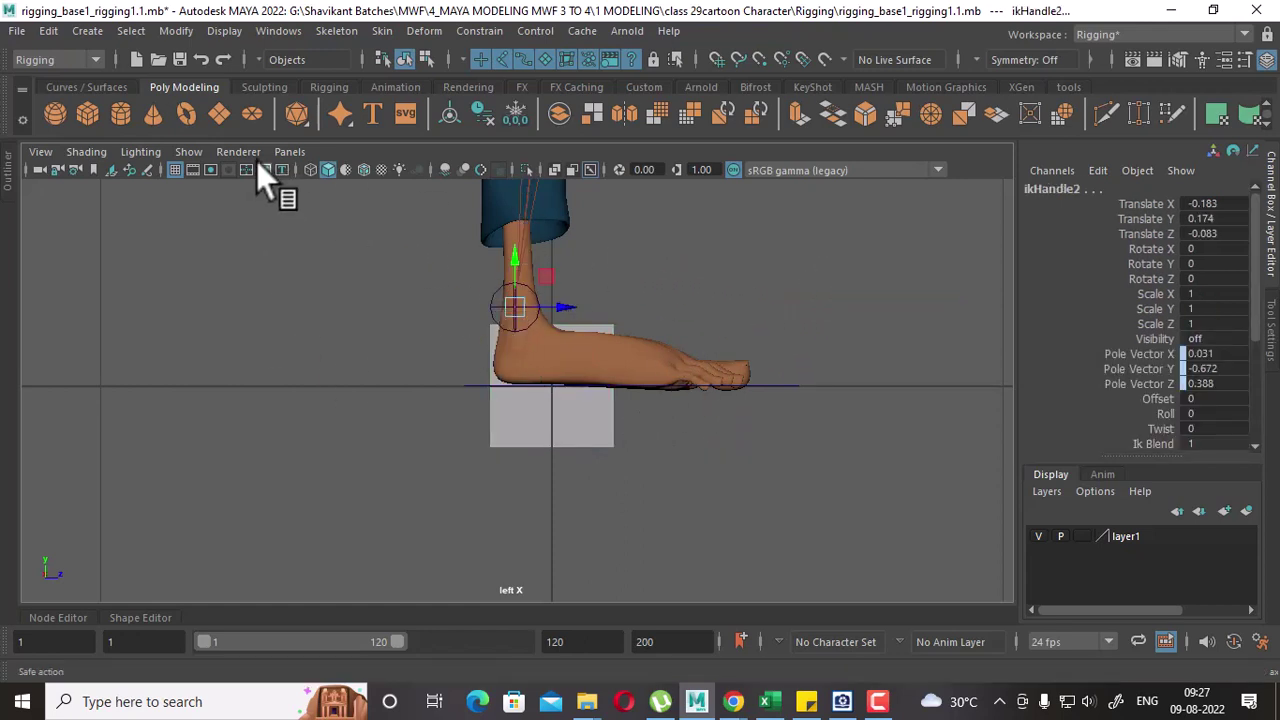
pyautogui.click(184, 152)
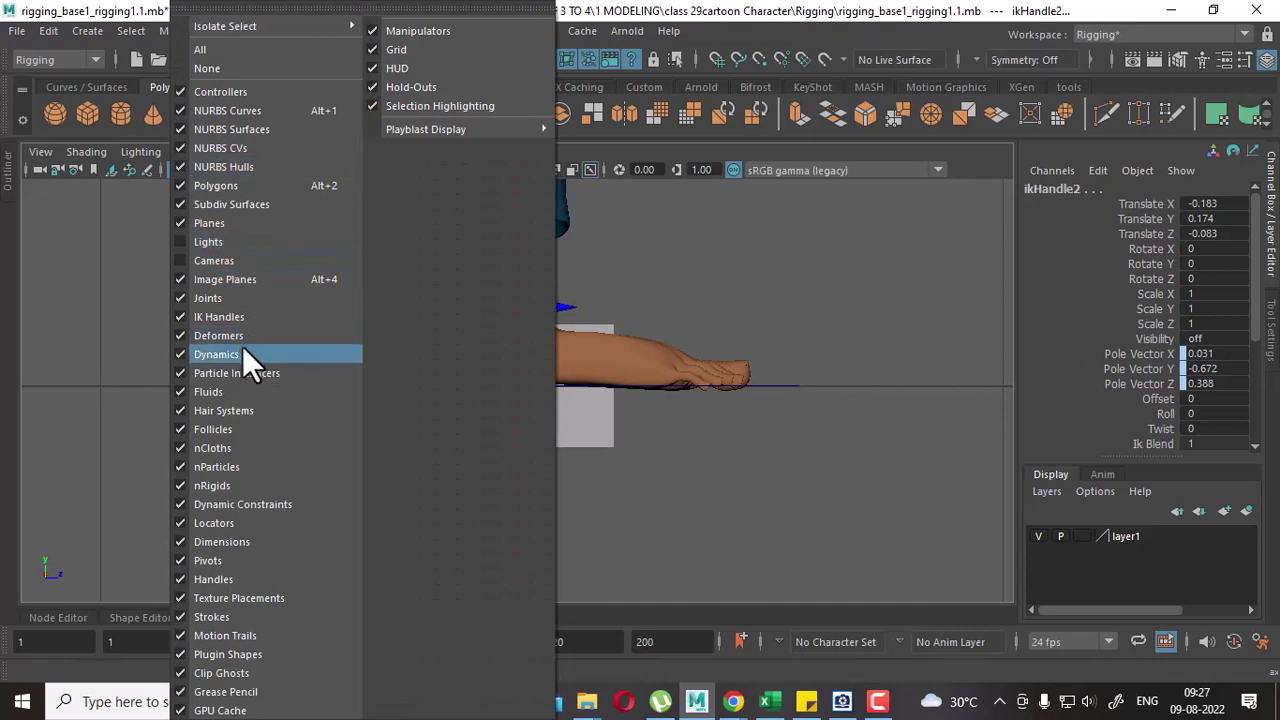
pyautogui.click(246, 316)
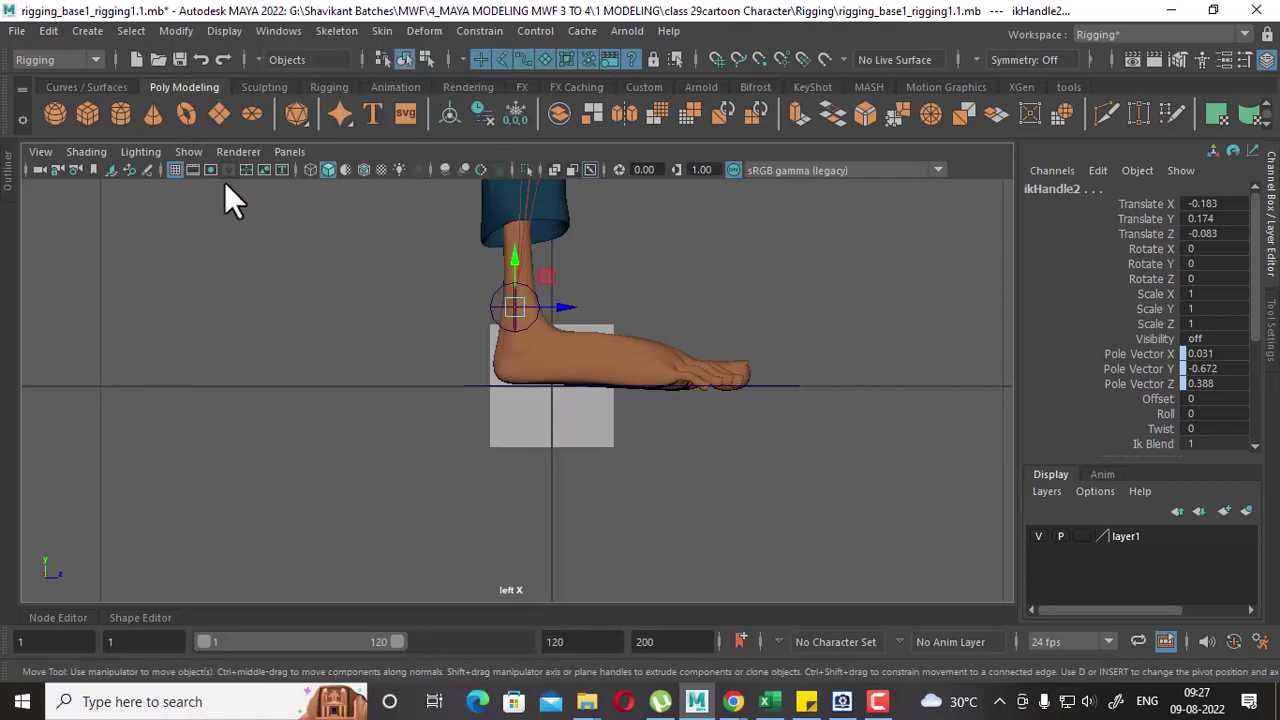
pyautogui.click(188, 152)
pyautogui.click(258, 292)
pyautogui.click(553, 442)
# Stretch the cube's vertices forward to the toes and switch to wireframe display.
pyautogui.moveTo(797, 277); pyautogui.dragTo(714, 210, button='right')
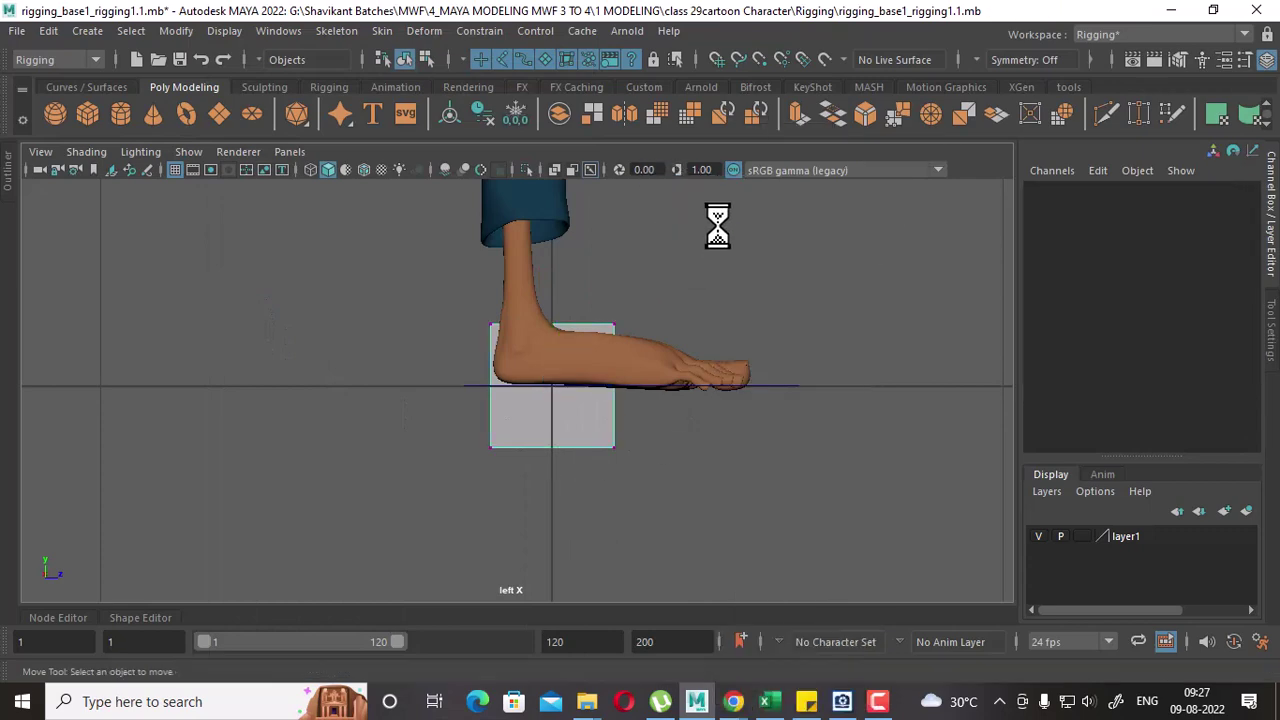
pyautogui.moveTo(660, 381); pyautogui.dragTo(796, 375)
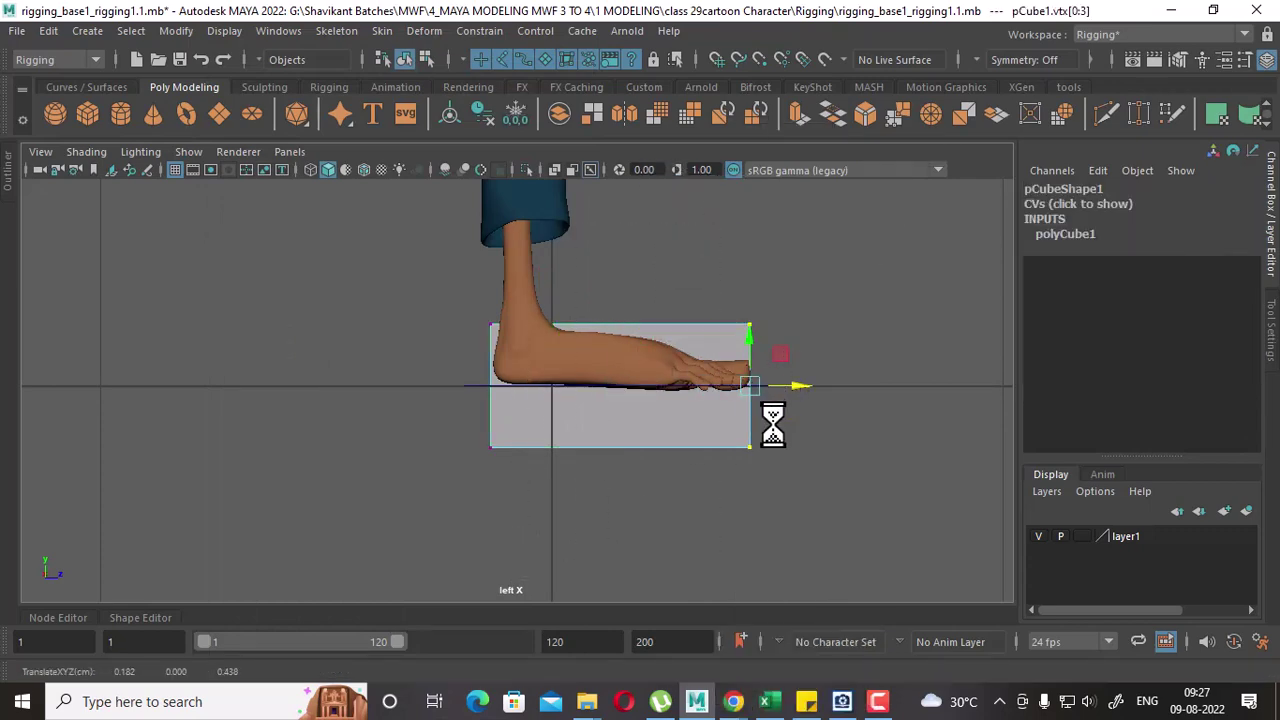
pyautogui.moveTo(773, 425)
pyautogui.keyDown('alt'); pyautogui.mouseDown()
pyautogui.moveTo(808, 371)
pyautogui.moveTo(737, 477)
pyautogui.moveTo(734, 403)
pyautogui.moveTo(767, 459)
pyautogui.moveTo(677, 491)
pyautogui.moveTo(709, 509)
pyautogui.moveTo(660, 509)
pyautogui.moveTo(686, 393)
pyautogui.mouseUp(); pyautogui.keyUp('alt')
pyautogui.press('4')
# Insert two edge loops across the cube's length.
pyautogui.moveTo(662, 212); pyautogui.dragTo(680, 135, button='right')
pyautogui.click(588, 305)
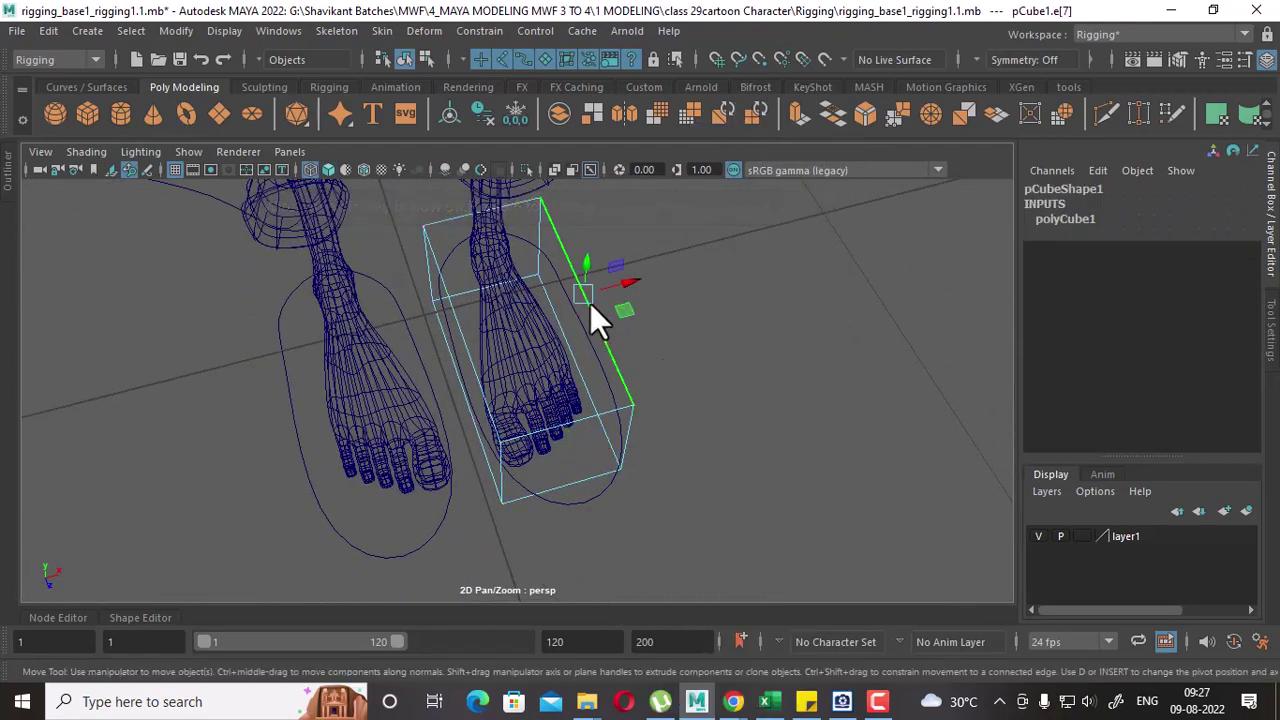
pyautogui.keyDown('shift'); pyautogui.moveTo(590, 303); pyautogui.dragTo(530, 300, button='right'); pyautogui.keyUp('shift')
pyautogui.moveTo(970, 447)
pyautogui.keyDown('alt'); pyautogui.mouseDown()
pyautogui.moveTo(728, 365)
pyautogui.moveTo(580, 410)
pyautogui.mouseUp(); pyautogui.keyUp('alt')
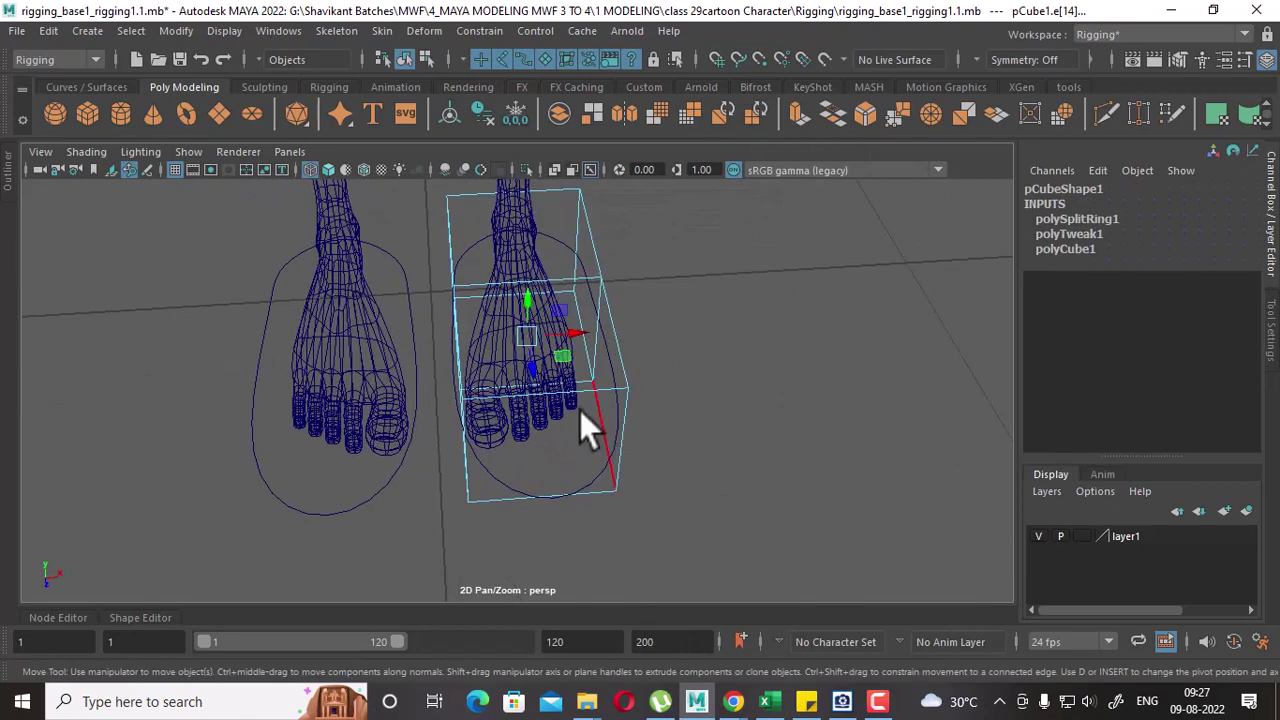
pyautogui.click(569, 393)
pyautogui.keyDown('shift'); pyautogui.moveTo(576, 404); pyautogui.dragTo(530, 404, button='right'); pyautogui.keyUp('shift')
pyautogui.moveTo(664, 439)
pyautogui.keyDown('alt'); pyautogui.mouseDown()
pyautogui.moveTo(785, 419)
pyautogui.moveTo(690, 400)
pyautogui.mouseUp(); pyautogui.keyUp('alt')
# Switch to Left view and select the cube's heel-end vertices.
pyautogui.press('space')
pyautogui.scroll(1, 833, 506)
pyautogui.scroll(1, 715, 453)
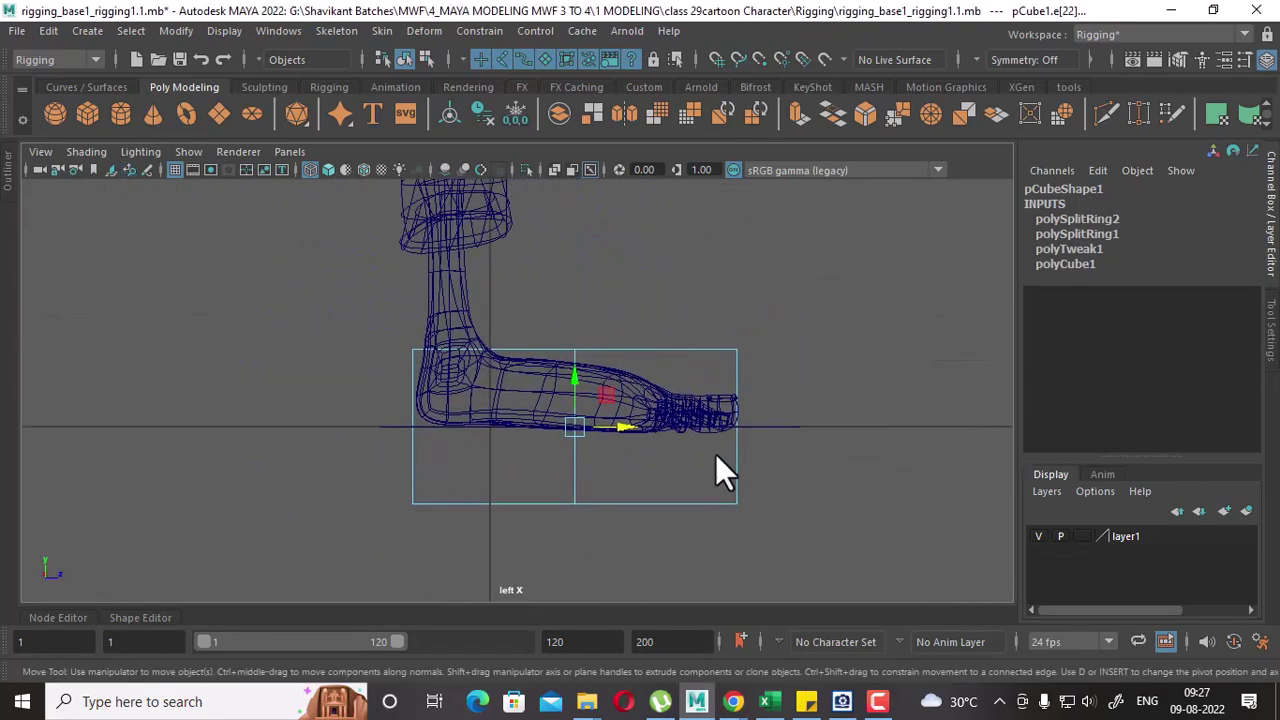
pyautogui.scroll(1, 715, 453)
pyautogui.moveTo(815, 263); pyautogui.dragTo(607, 150, button='right')
pyautogui.moveTo(847, 492)
pyautogui.mouseDown()
pyautogui.moveTo(563, 484)
pyautogui.moveTo(577, 393)
pyautogui.mouseUp()
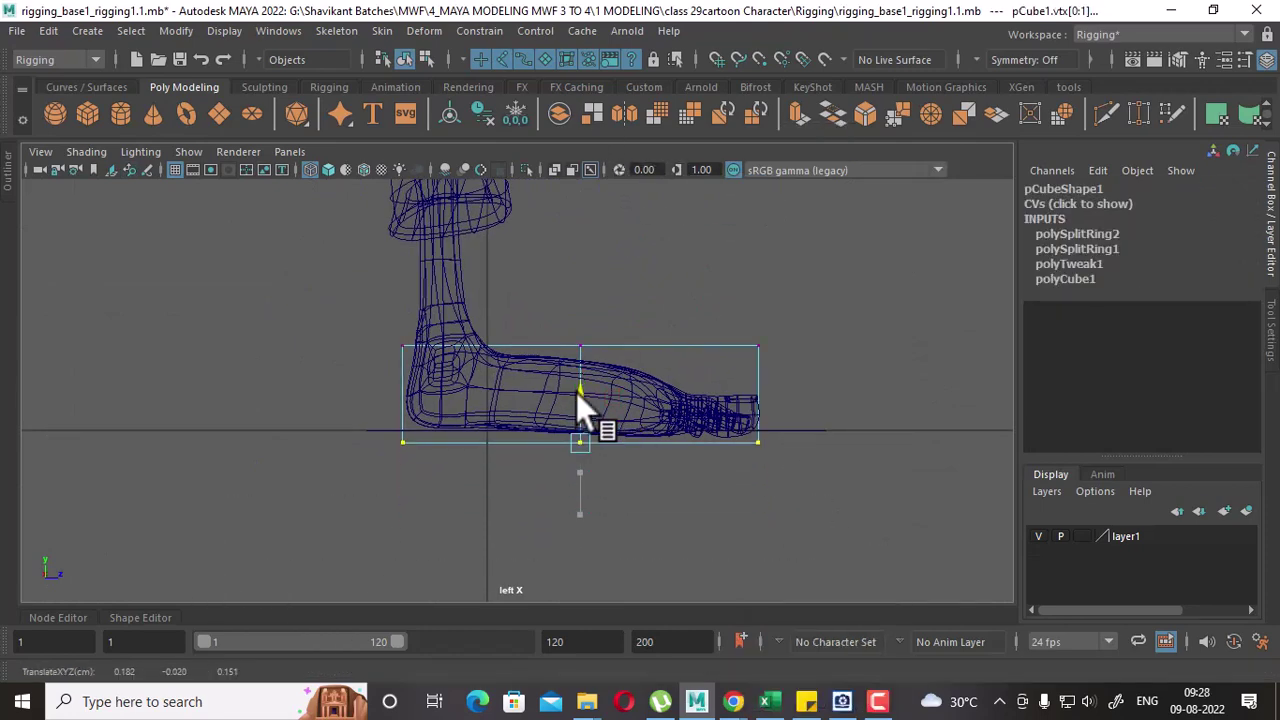
# Add the toe-end vertices to the selection in the zoomed Left view.
pyautogui.scroll(2, 654, 510)
pyautogui.scroll(1, 658, 420)
pyautogui.scroll(1, 658, 420)
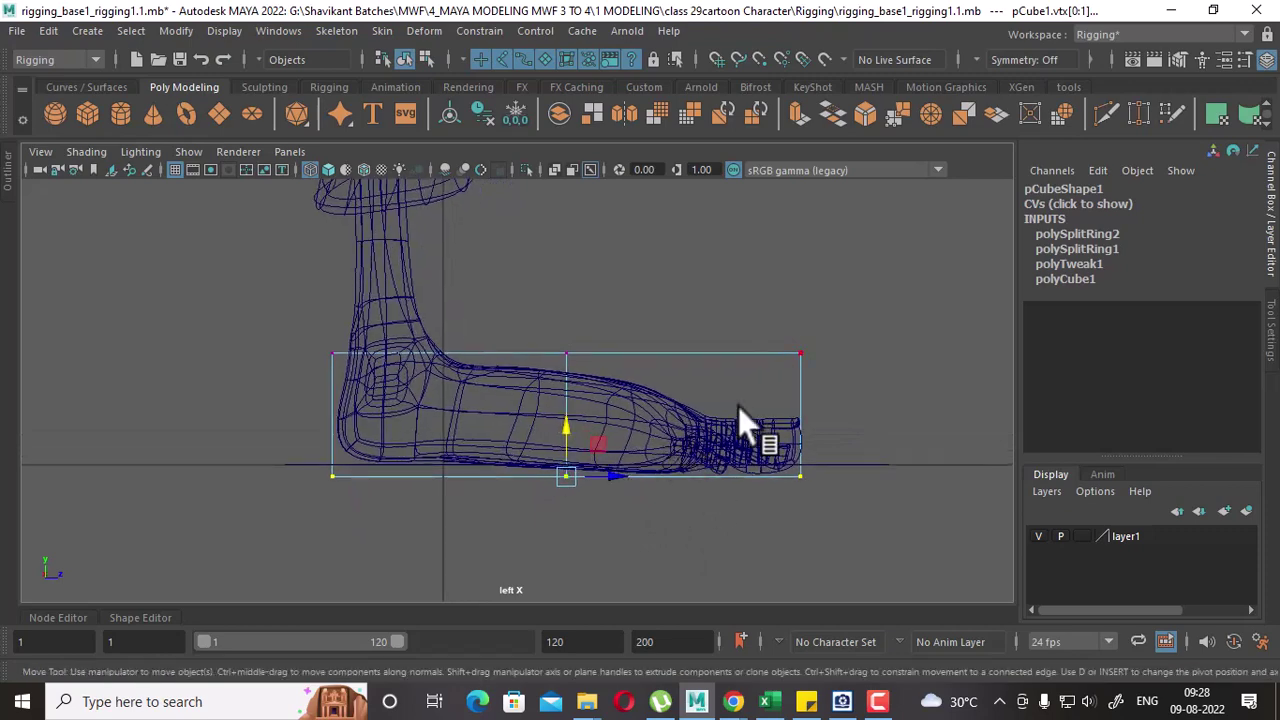
pyautogui.moveTo(782, 561); pyautogui.dragTo(785, 563)
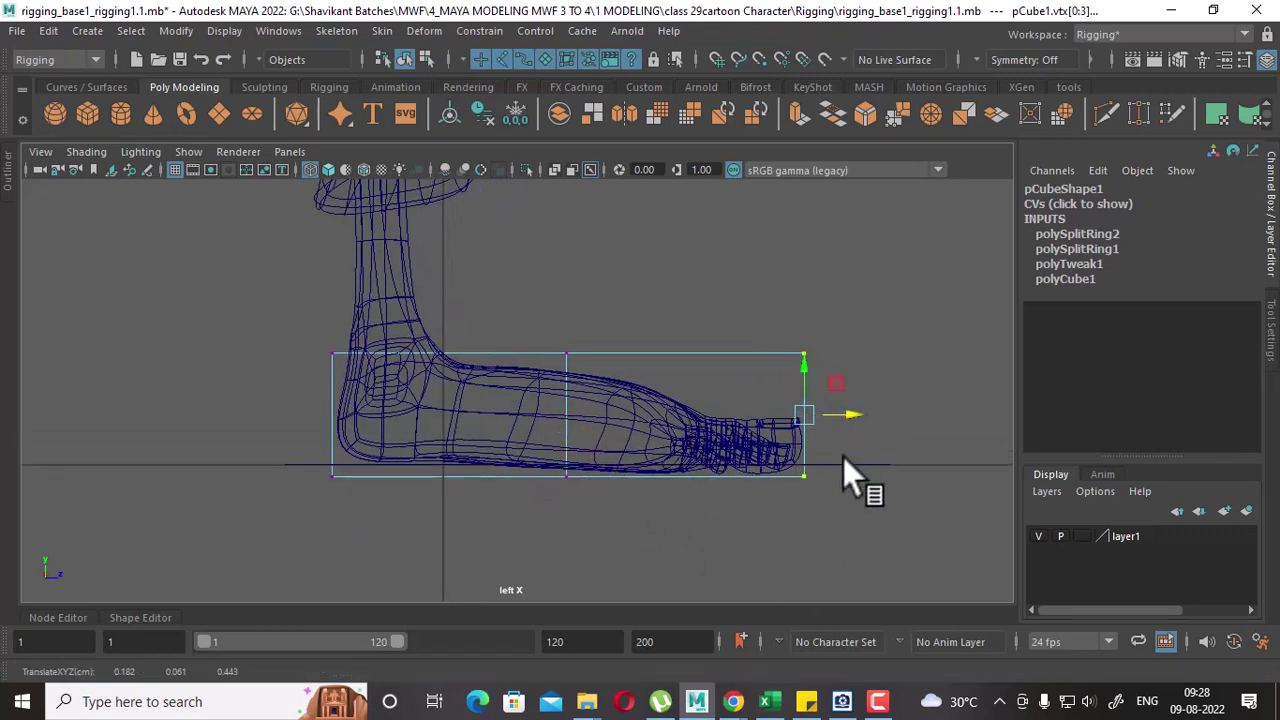
pyautogui.scroll(1, 418, 444)
pyautogui.scroll(1, 420, 446)
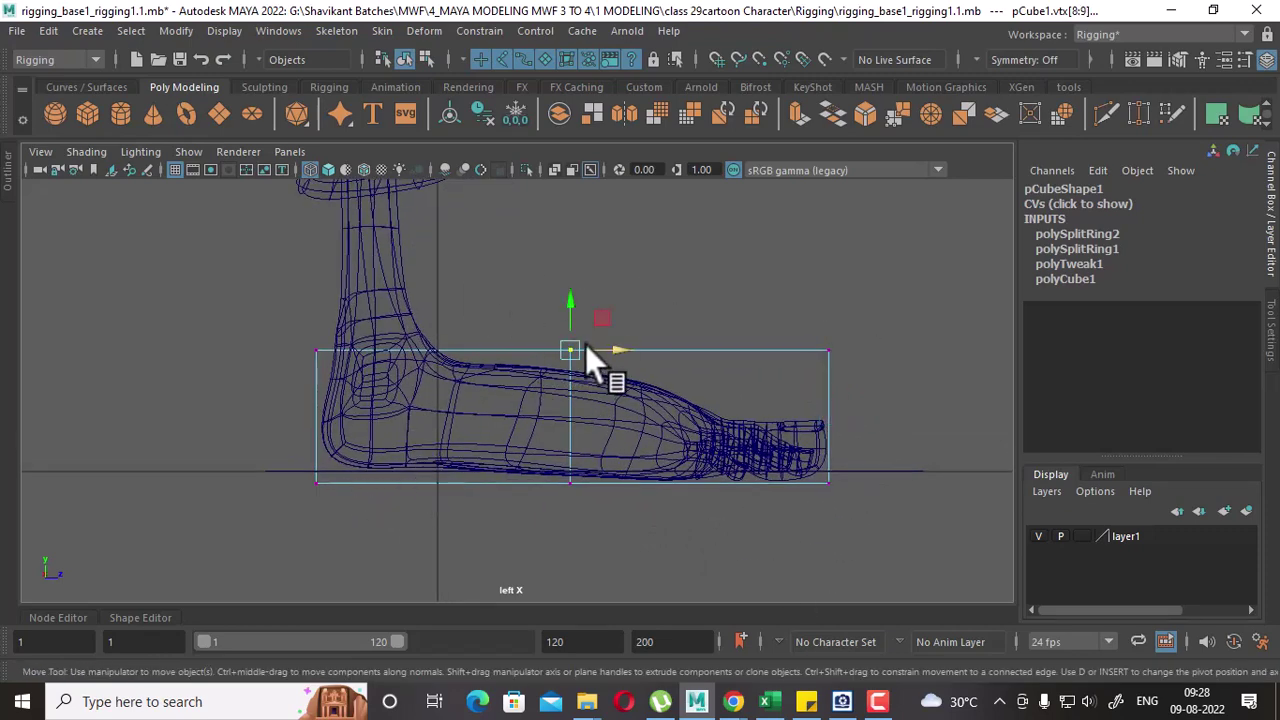
# Split the cube's top edge ring with a third edge loop and select a vertex column.
pyautogui.moveTo(739, 311); pyautogui.dragTo(747, 123, button='right')
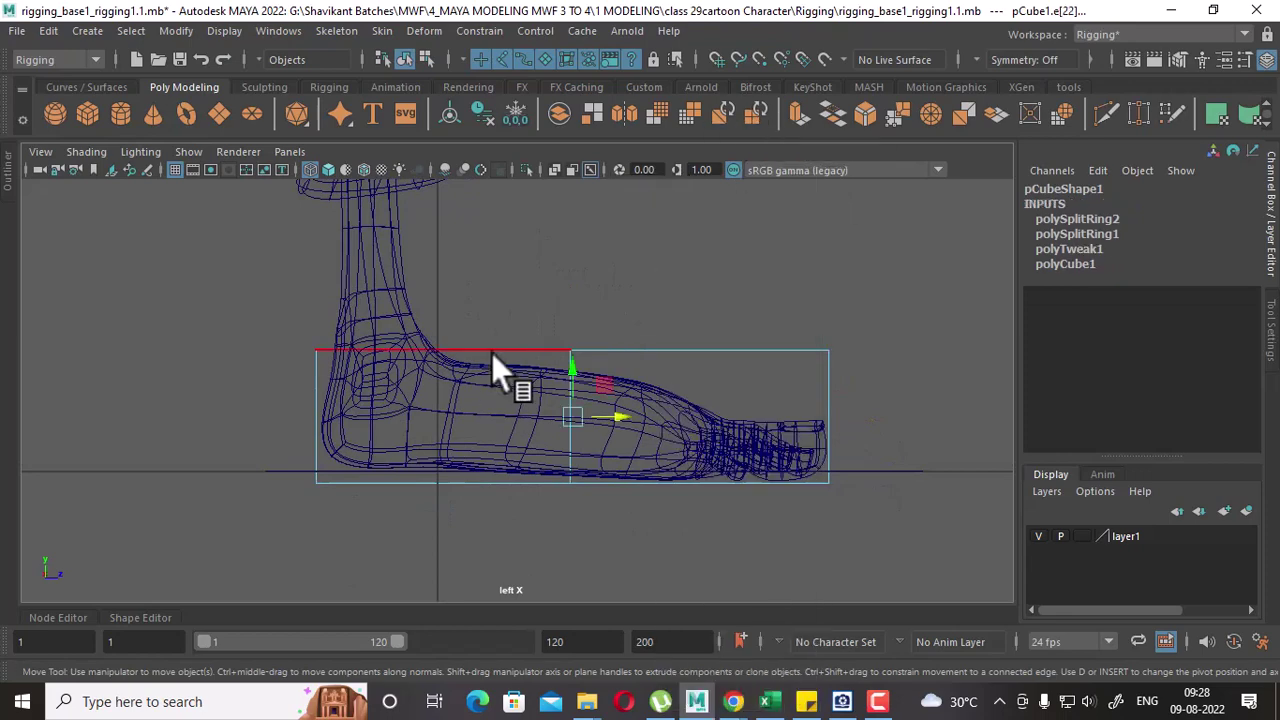
pyautogui.click(491, 353)
pyautogui.moveTo(570, 291)
pyautogui.keyDown('ctrl'); pyautogui.mouseDown(button='right')
pyautogui.moveTo(389, 349)
pyautogui.moveTo(480, 377)
pyautogui.mouseUp(button='right'); pyautogui.keyUp('ctrl')
pyautogui.moveTo(650, 205); pyautogui.dragTo(660, 245, button='right')
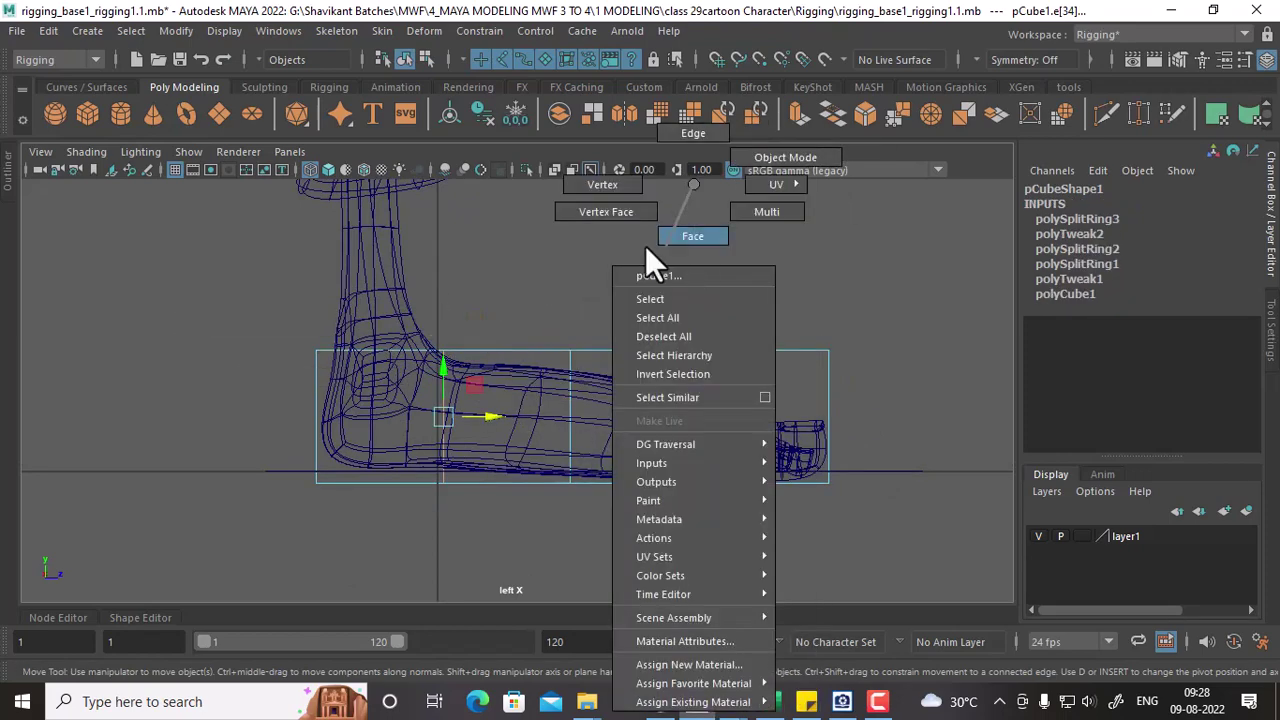
pyautogui.scroll(2, 477, 330)
pyautogui.moveTo(408, 562); pyautogui.dragTo(410, 563)
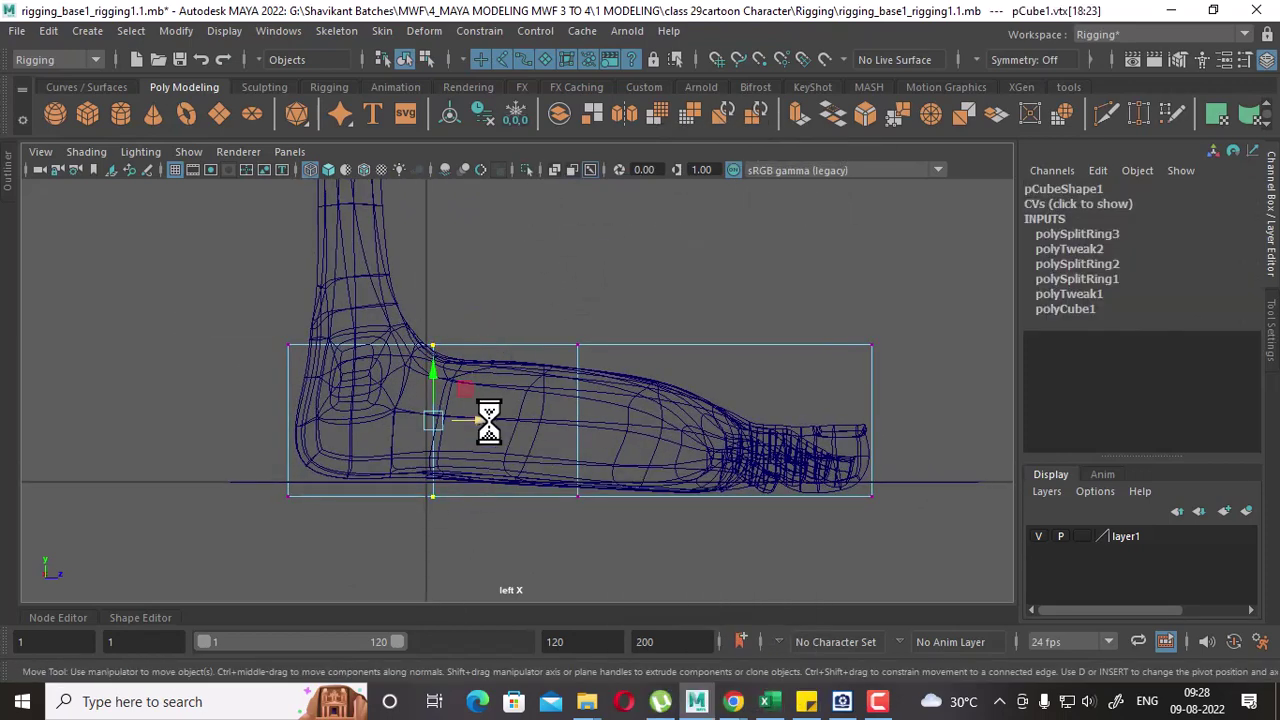
pyautogui.moveTo(607, 450)
pyautogui.keyDown('alt'); pyautogui.mouseDown()
pyautogui.moveTo(587, 458)
pyautogui.moveTo(597, 392)
pyautogui.moveTo(591, 451)
pyautogui.moveTo(543, 406)
pyautogui.moveTo(670, 264)
pyautogui.moveTo(700, 202)
pyautogui.mouseUp(); pyautogui.keyUp('alt')
# Select the cage's side vertices, then move the front middle edge to taper the toe.
pyautogui.moveTo(700, 202); pyautogui.dragTo(645, 412)
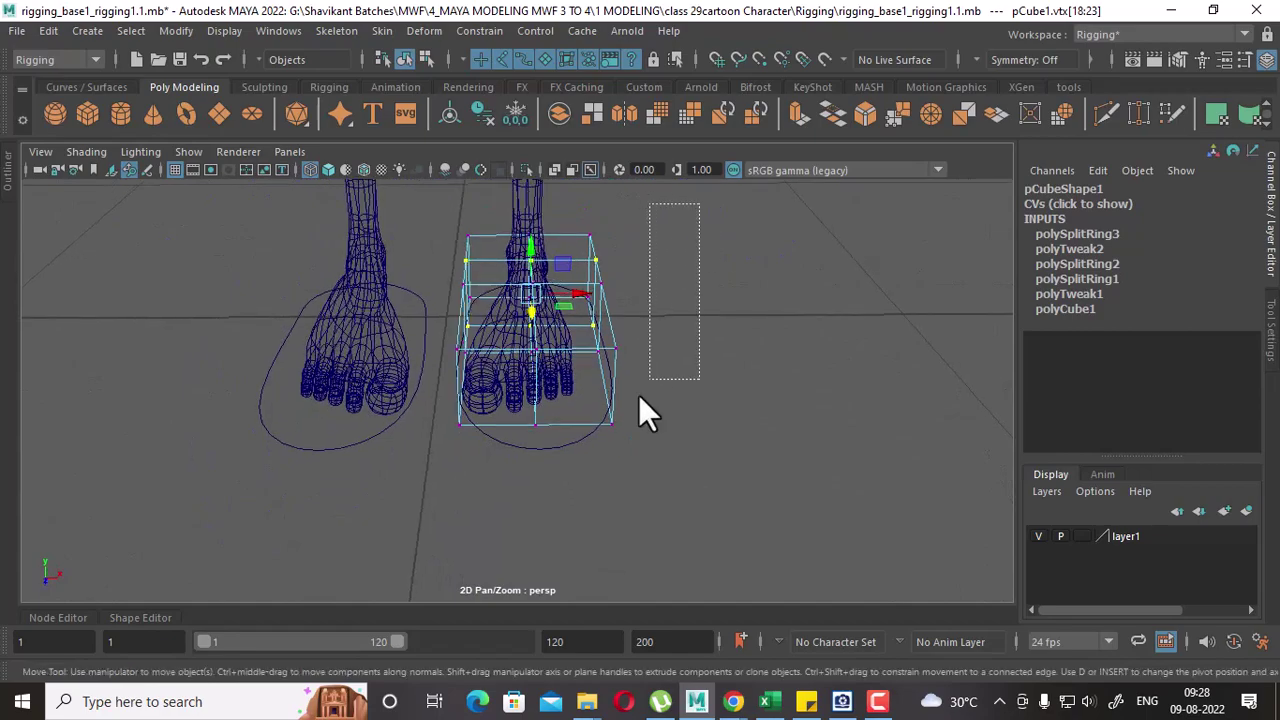
pyautogui.moveTo(581, 500)
pyautogui.keyDown('alt'); pyautogui.mouseDown()
pyautogui.moveTo(658, 327)
pyautogui.moveTo(647, 297)
pyautogui.moveTo(627, 448)
pyautogui.moveTo(680, 523)
pyautogui.moveTo(537, 514)
pyautogui.moveTo(551, 486)
pyautogui.moveTo(425, 220)
pyautogui.mouseUp(); pyautogui.keyUp('alt')
pyautogui.moveTo(499, 489); pyautogui.dragTo(500, 490)
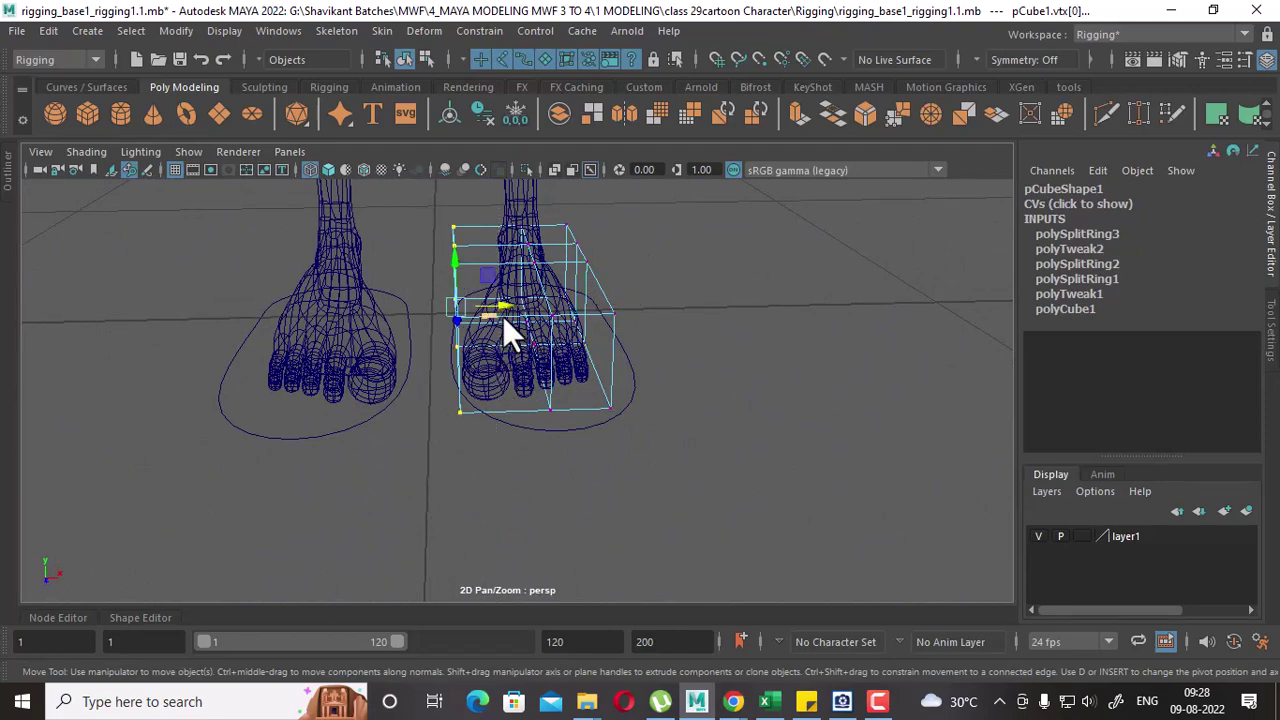
pyautogui.moveTo(499, 303)
pyautogui.keyDown('alt'); pyautogui.mouseDown()
pyautogui.moveTo(545, 488)
pyautogui.moveTo(579, 549)
pyautogui.moveTo(601, 506)
pyautogui.moveTo(615, 522)
pyautogui.moveTo(589, 490)
pyautogui.moveTo(618, 387)
pyautogui.mouseUp(); pyautogui.keyUp('alt')
pyautogui.moveTo(614, 183); pyautogui.dragTo(614, 131, button='right')
pyautogui.keyDown('alt'); pyautogui.moveTo(614, 131); pyautogui.dragTo(580, 309); pyautogui.keyUp('alt')
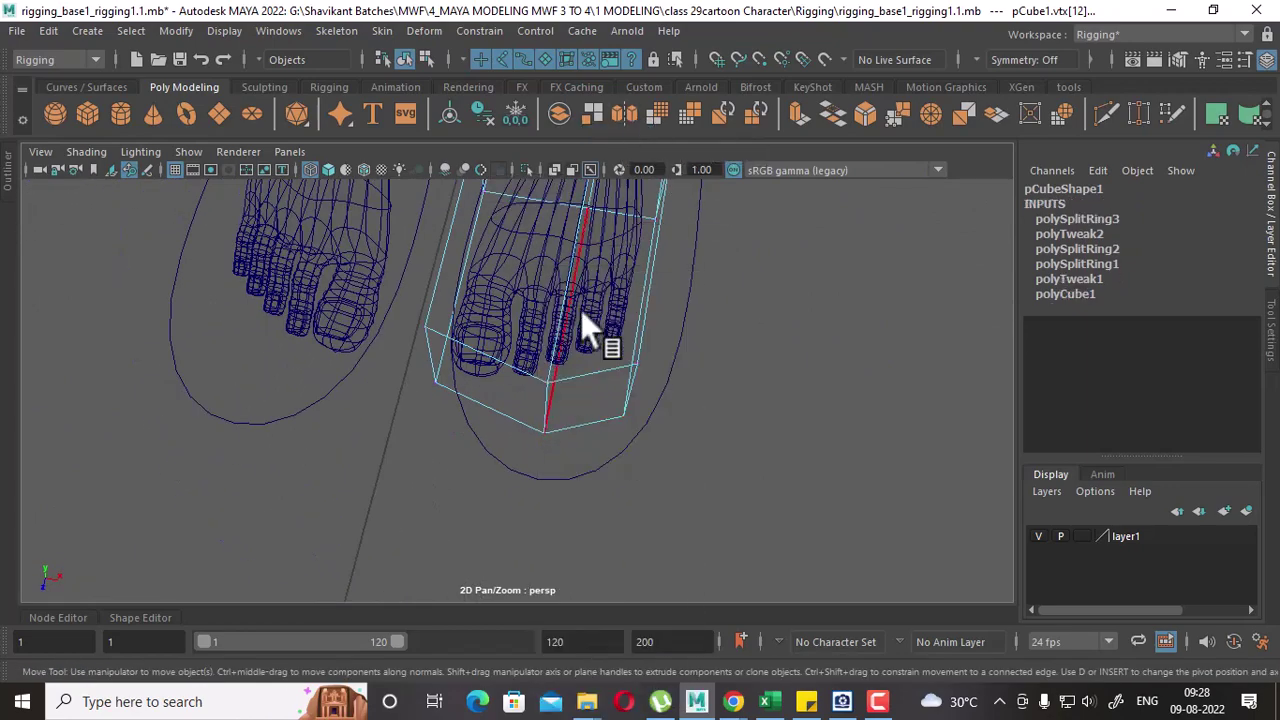
pyautogui.click(558, 370)
pyautogui.moveTo(643, 188)
pyautogui.mouseDown()
pyautogui.moveTo(620, 193)
pyautogui.moveTo(482, 427)
pyautogui.mouseUp()
# In the Left view, insert an edge loop across the cage's toe section.
pyautogui.press('space')
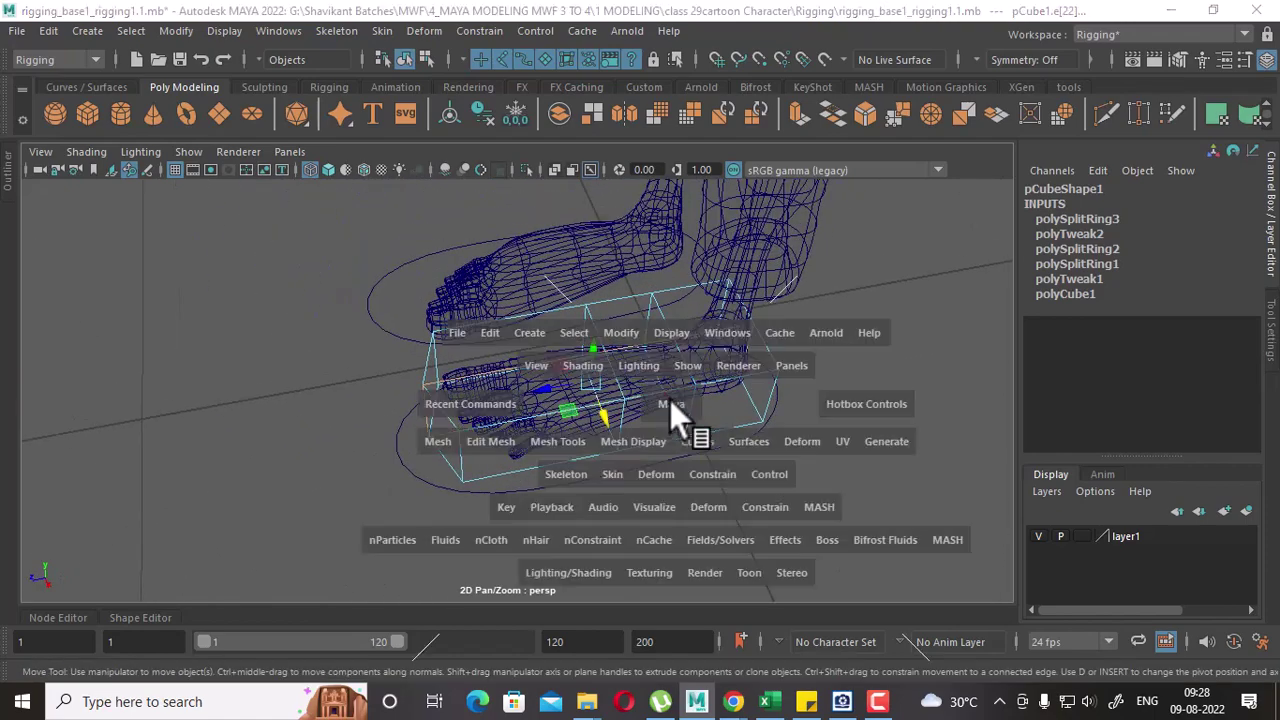
pyautogui.moveTo(670, 400); pyautogui.dragTo(567, 358)
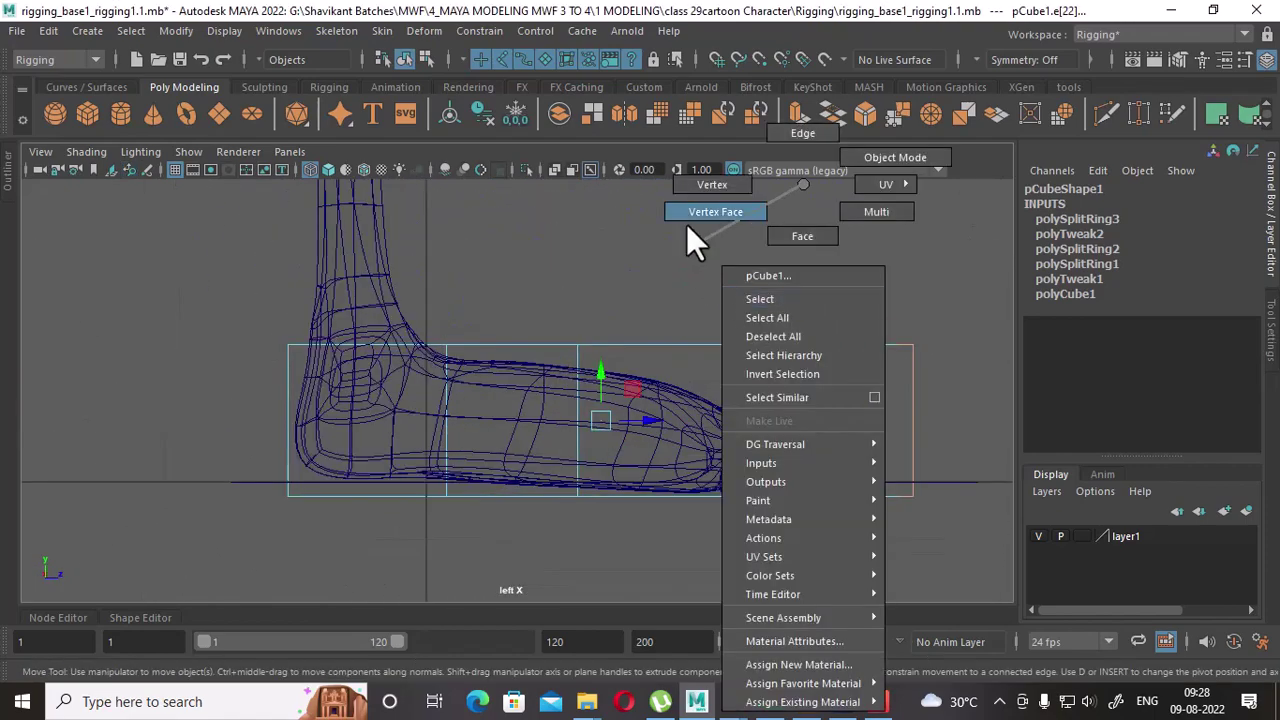
pyautogui.moveTo(803, 308); pyautogui.dragTo(686, 224, button='right')
pyautogui.moveTo(758, 250); pyautogui.dragTo(757, 140, button='right')
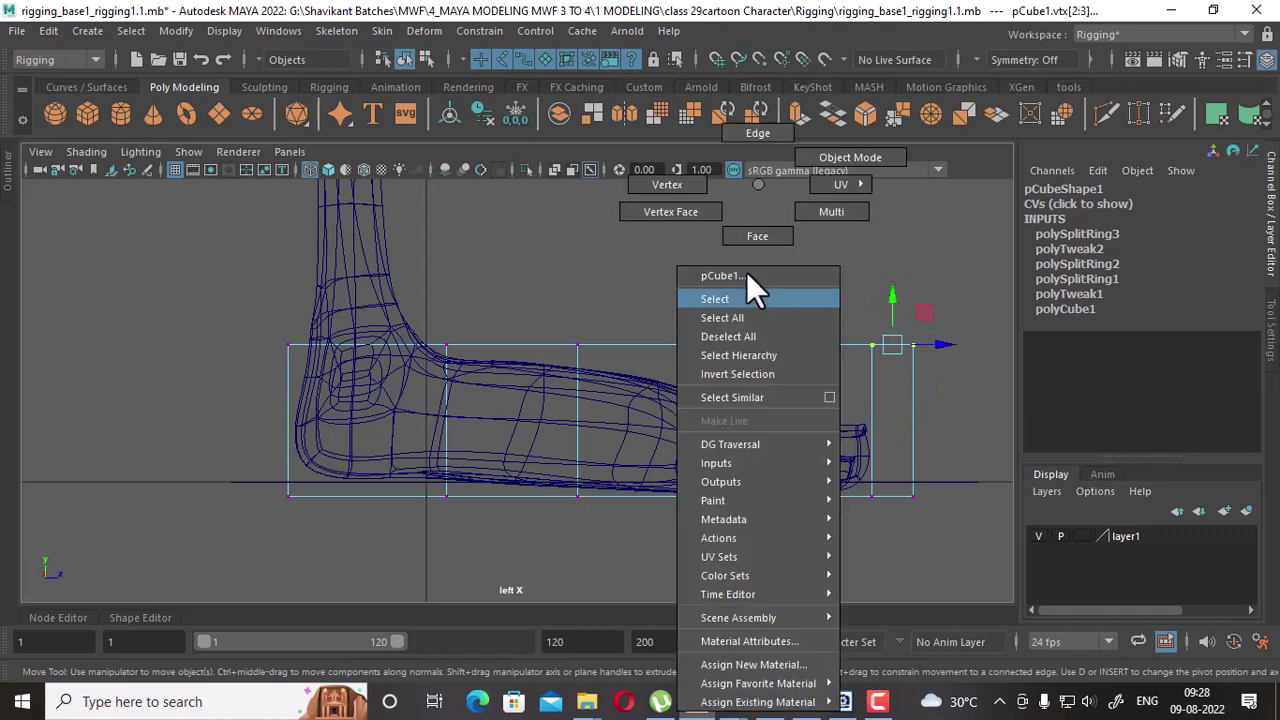
pyautogui.keyDown('ctrl'); pyautogui.moveTo(765, 268); pyautogui.dragTo(853, 545, button='right'); pyautogui.keyUp('ctrl')
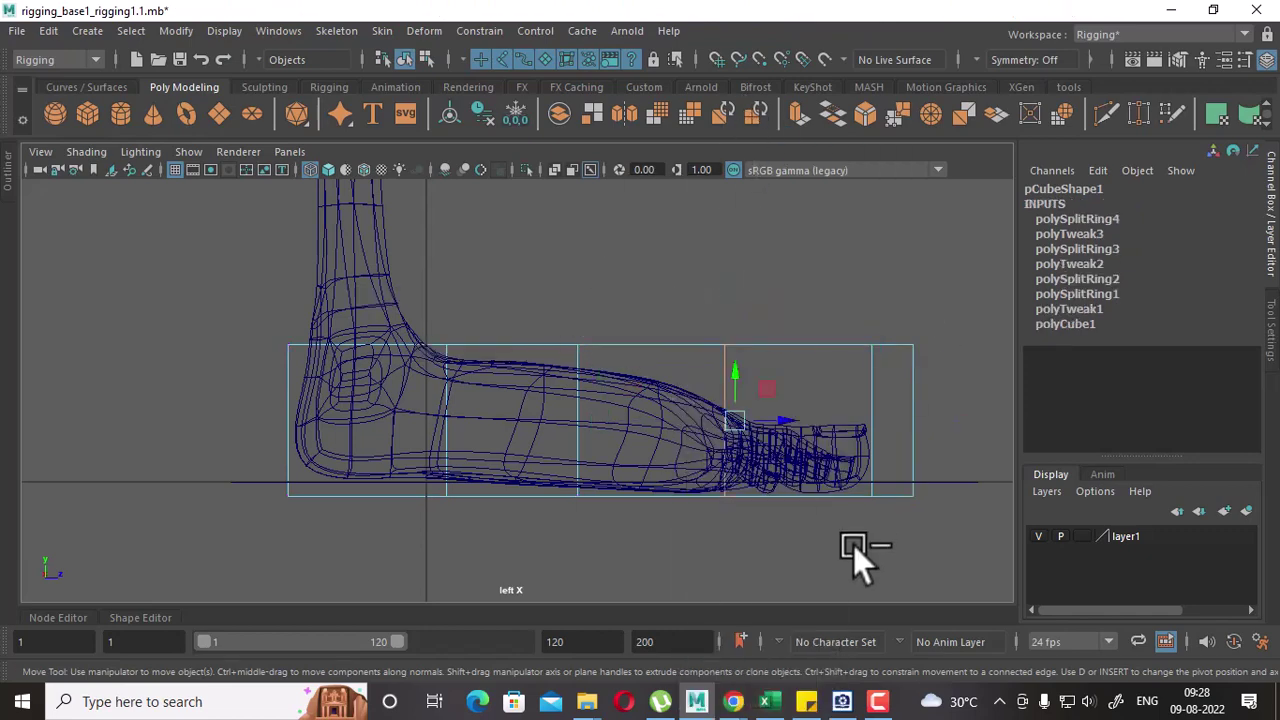
pyautogui.moveTo(891, 258); pyautogui.dragTo(688, 155, button='right')
# Lower the toe and instep top vertices and raise the heel-top vertices to slope the cage's top.
pyautogui.moveTo(815, 289); pyautogui.dragTo(950, 410)
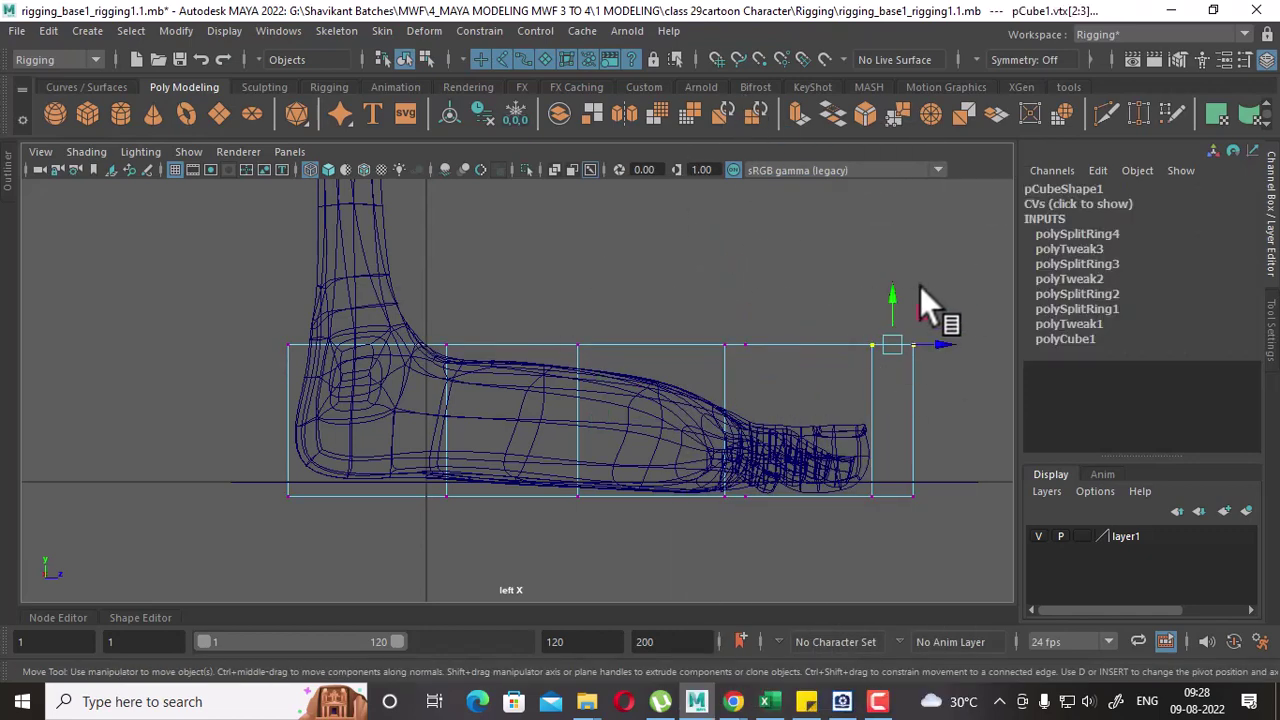
pyautogui.moveTo(829, 310); pyautogui.dragTo(830, 348)
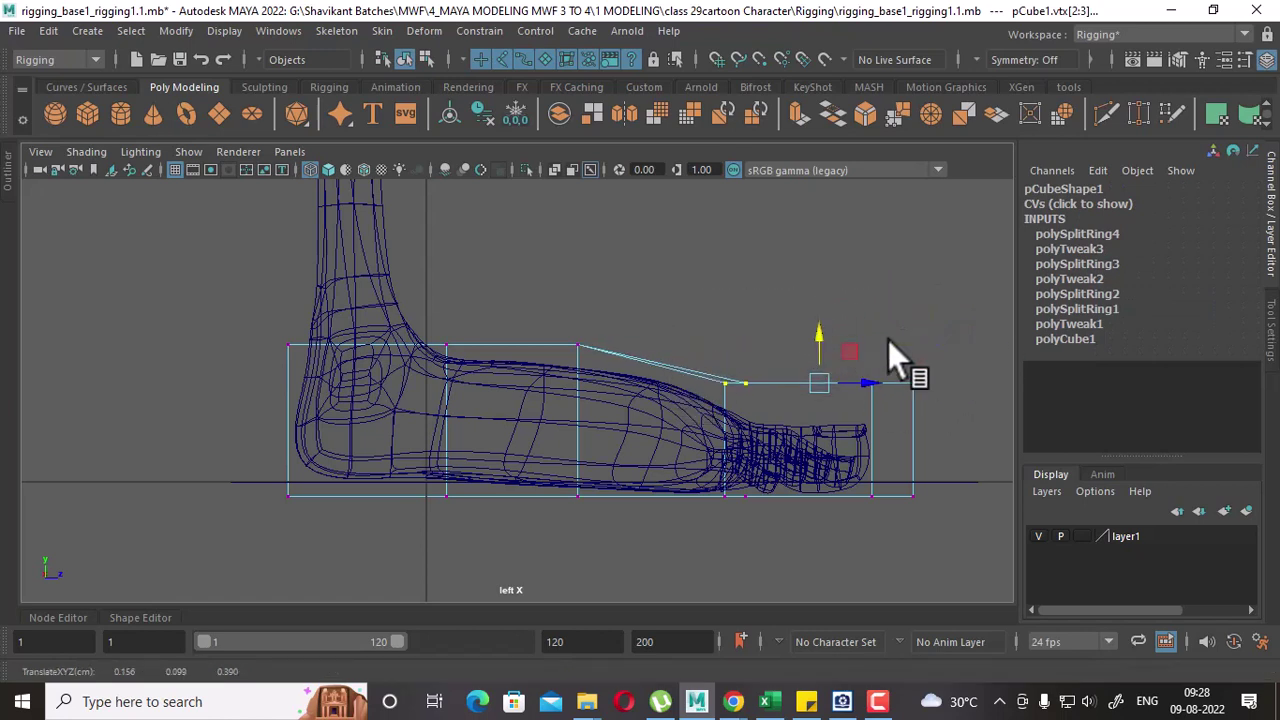
pyautogui.moveTo(971, 338); pyautogui.dragTo(863, 419)
pyautogui.moveTo(901, 340); pyautogui.dragTo(895, 353)
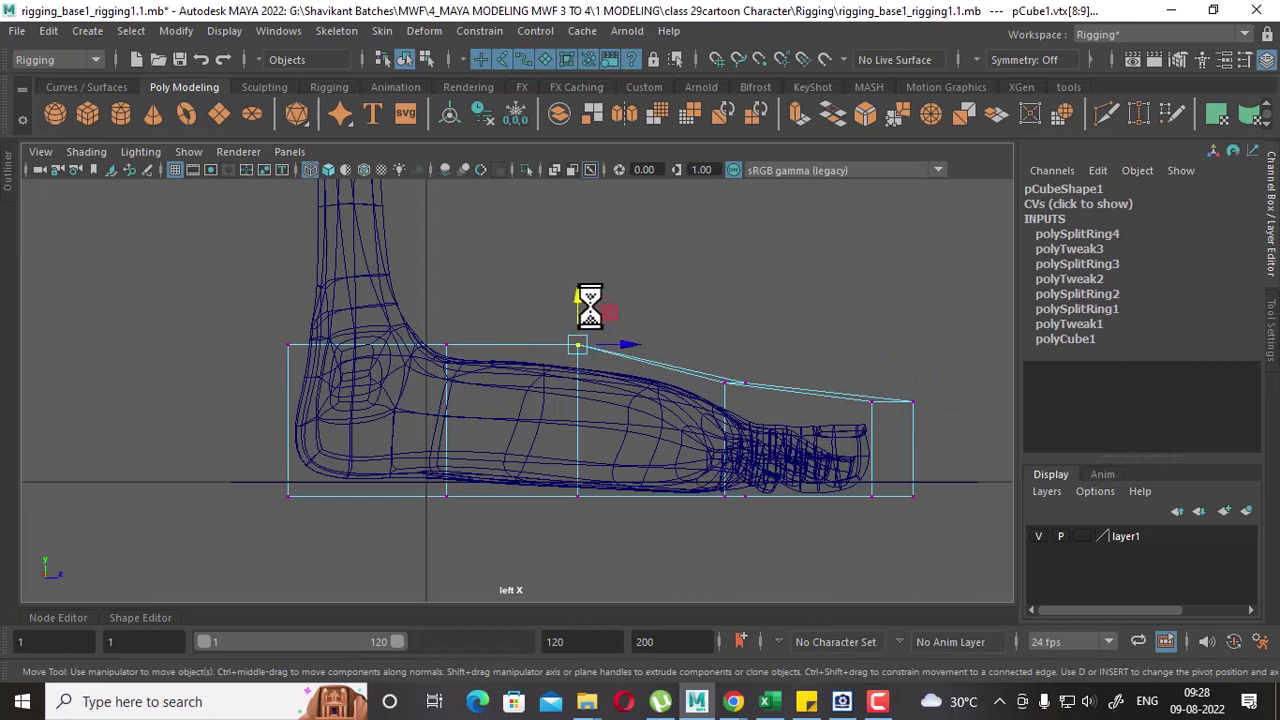
pyautogui.moveTo(589, 306); pyautogui.dragTo(581, 301)
pyautogui.moveTo(479, 310); pyautogui.dragTo(266, 355)
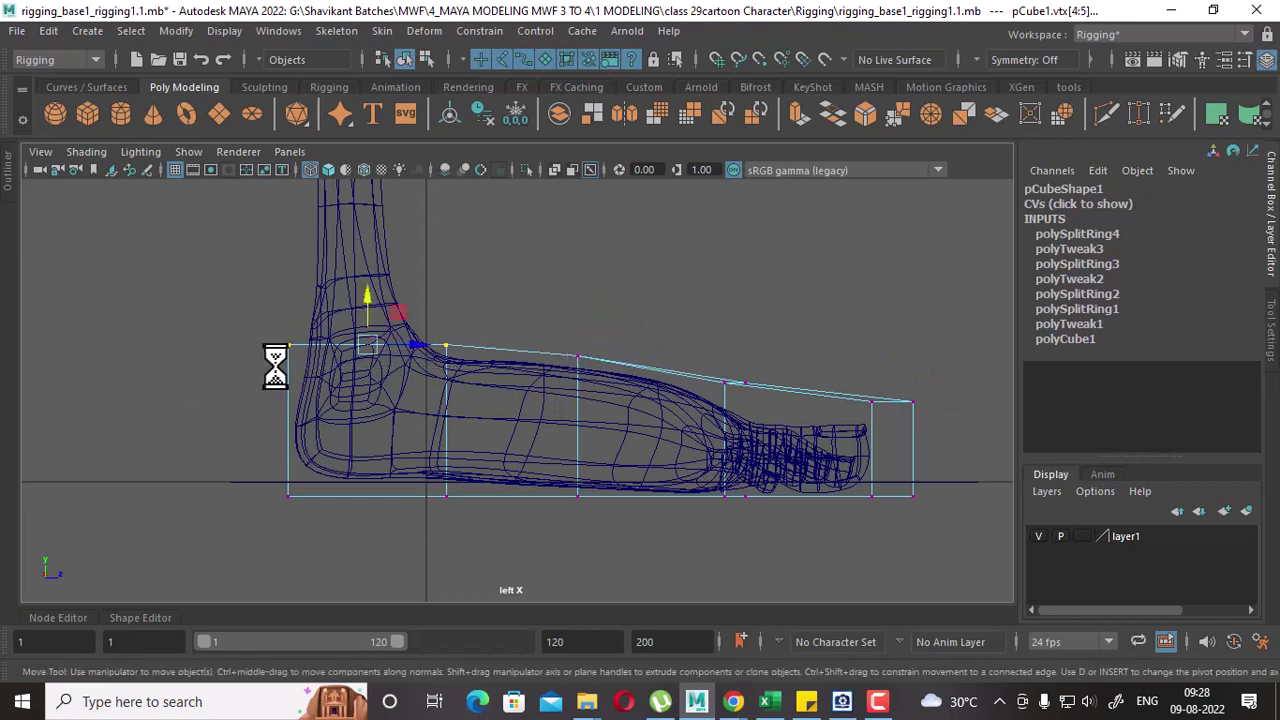
pyautogui.moveTo(360, 305); pyautogui.dragTo(373, 260)
pyautogui.click(446, 305)
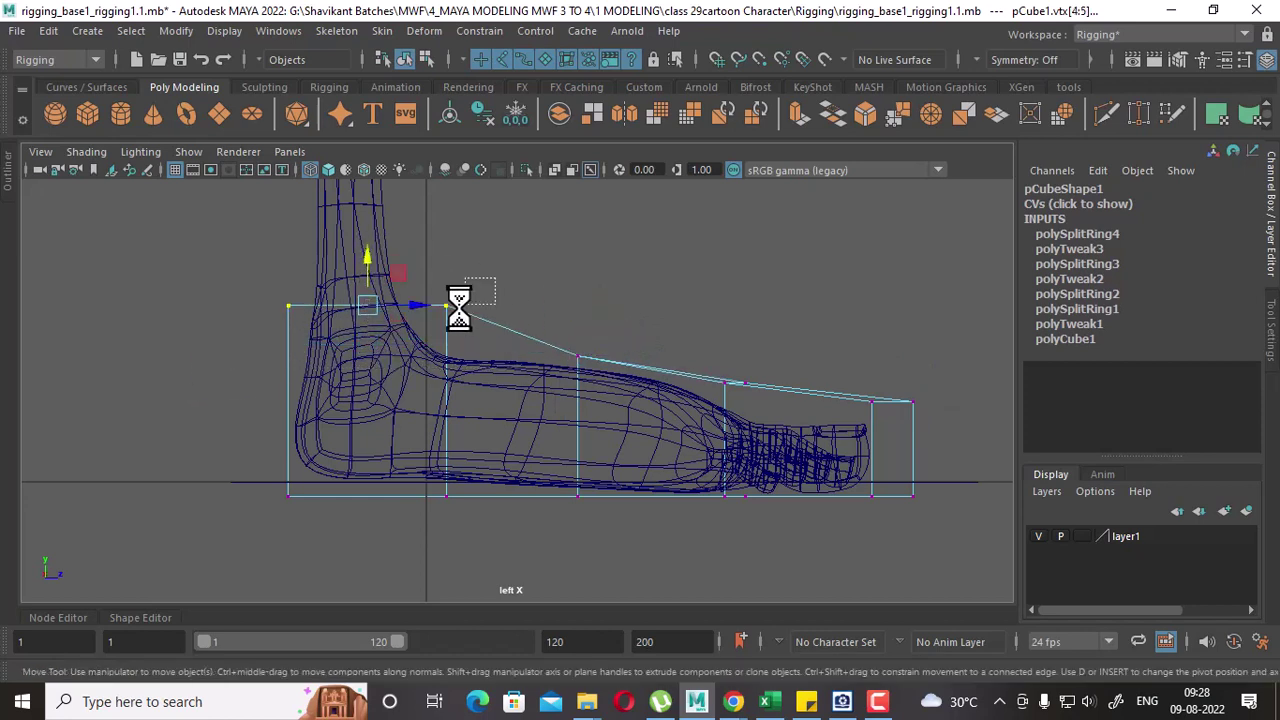
pyautogui.moveTo(502, 304); pyautogui.dragTo(483, 302)
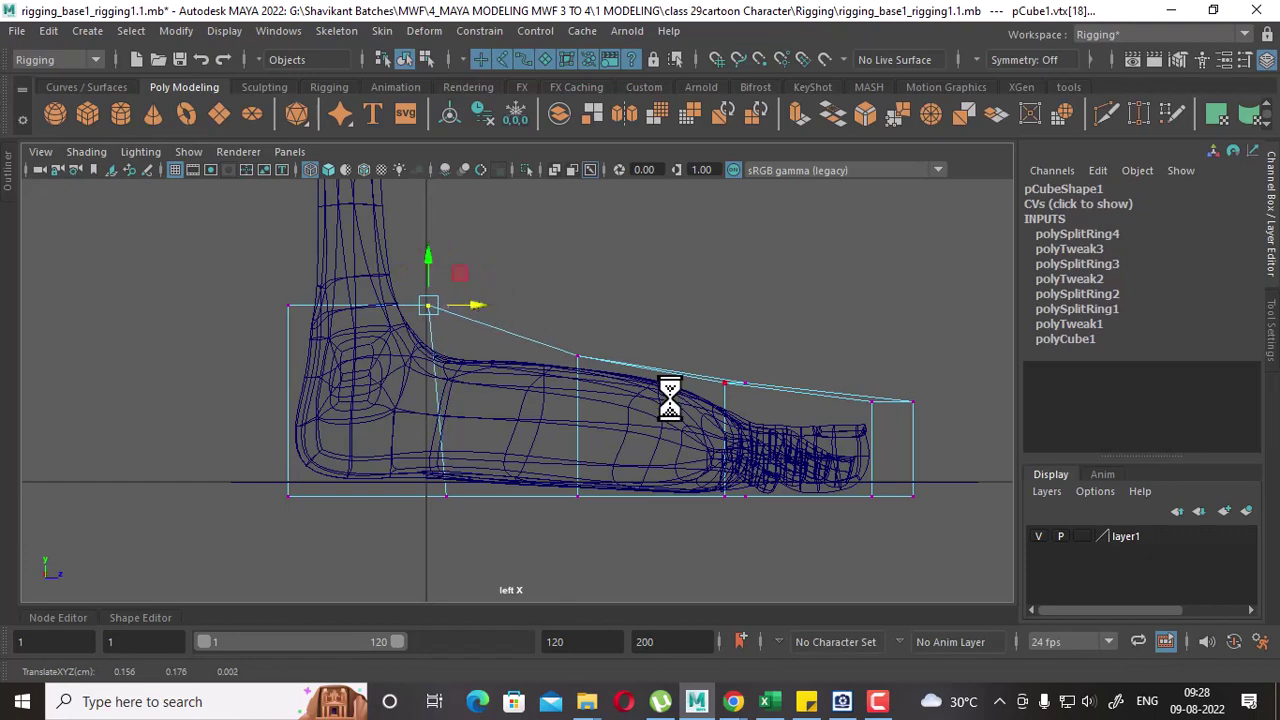
# Back in perspective, select and shift the cage's side vertices to fit the foot.
pyautogui.press('space')
pyautogui.moveTo(685, 347)
pyautogui.keyDown('alt'); pyautogui.mouseDown()
pyautogui.moveTo(635, 474)
pyautogui.moveTo(722, 470)
pyautogui.moveTo(629, 465)
pyautogui.moveTo(709, 468)
pyautogui.moveTo(657, 486)
pyautogui.mouseUp(); pyautogui.keyUp('alt')
pyautogui.press('5')
pyautogui.press('4')
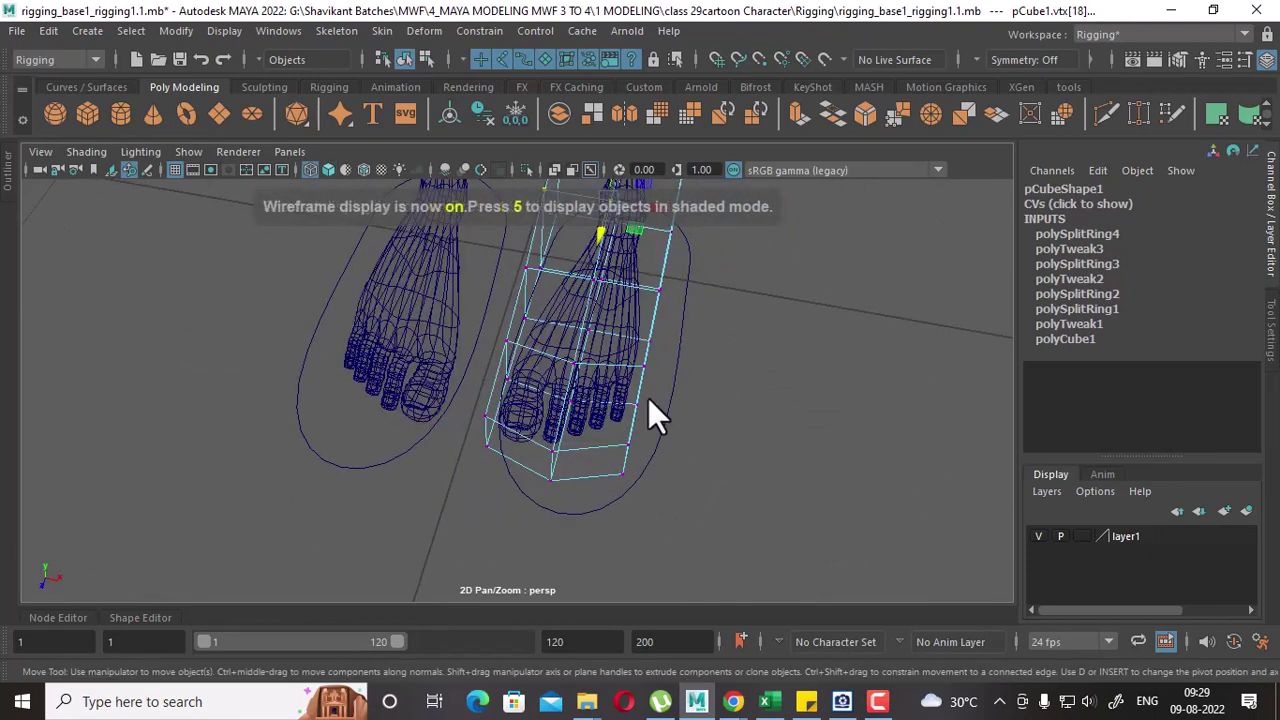
pyautogui.moveTo(649, 405)
pyautogui.keyDown('alt'); pyautogui.mouseDown()
pyautogui.moveTo(561, 455)
pyautogui.moveTo(521, 399)
pyautogui.moveTo(579, 408)
pyautogui.moveTo(554, 424)
pyautogui.moveTo(490, 363)
pyautogui.moveTo(519, 369)
pyautogui.moveTo(482, 391)
pyautogui.moveTo(541, 363)
pyautogui.mouseUp(); pyautogui.keyUp('alt')
pyautogui.moveTo(520, 440)
pyautogui.keyDown('alt'); pyautogui.mouseDown()
pyautogui.moveTo(598, 341)
pyautogui.moveTo(608, 391)
pyautogui.moveTo(799, 383)
pyautogui.moveTo(406, 489)
pyautogui.moveTo(479, 497)
pyautogui.moveTo(390, 530)
pyautogui.moveTo(514, 514)
pyautogui.moveTo(491, 520)
pyautogui.mouseUp(); pyautogui.keyUp('alt')
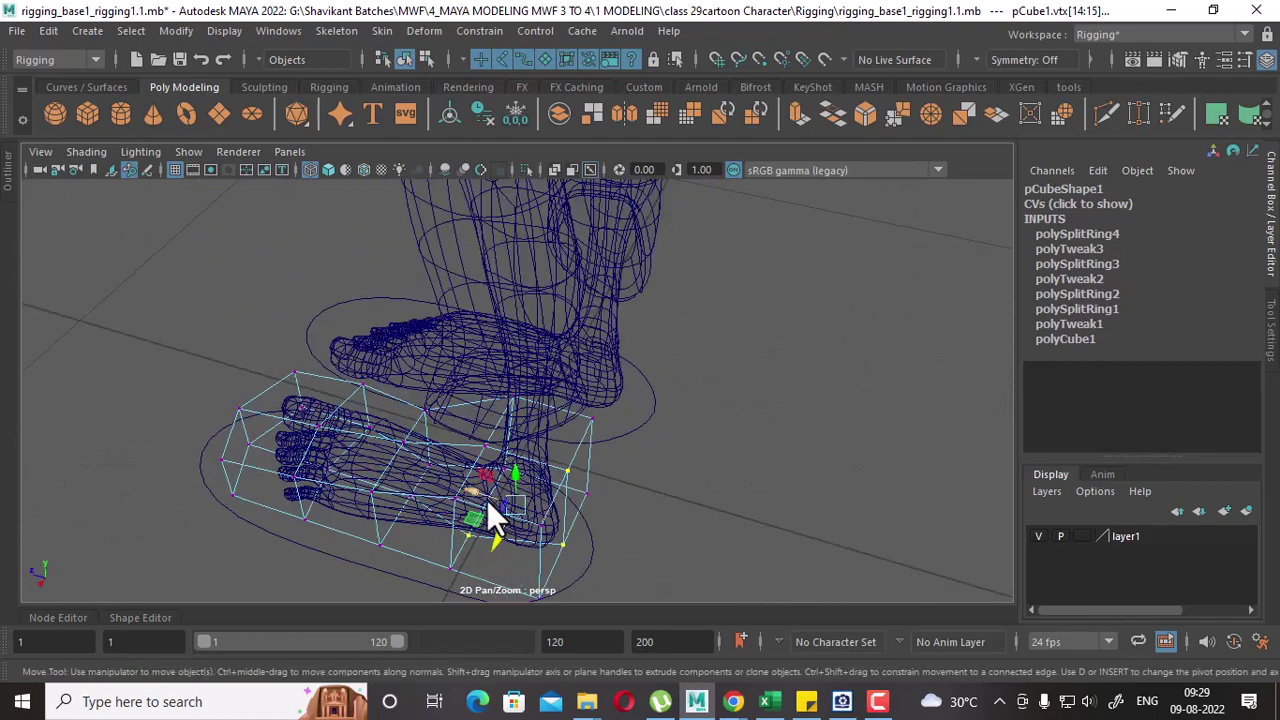
pyautogui.press('w')
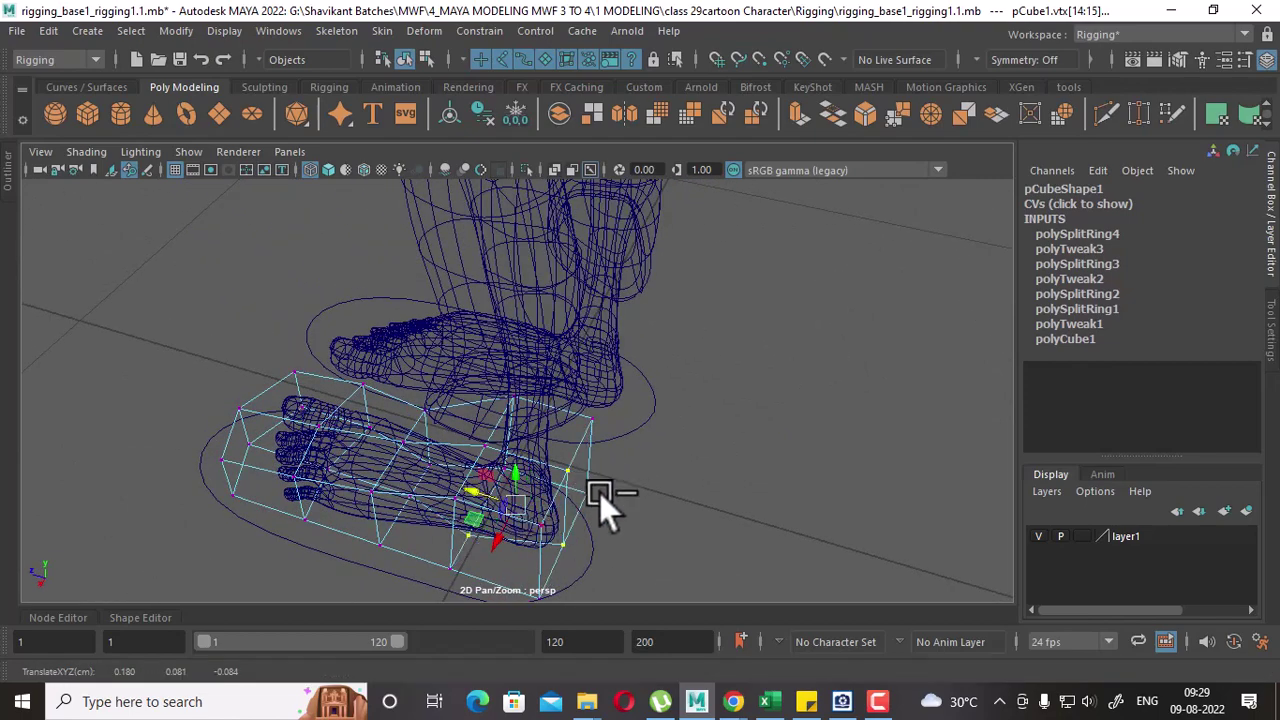
pyautogui.keyDown('alt'); pyautogui.moveTo(599, 492); pyautogui.dragTo(678, 475); pyautogui.keyUp('alt')
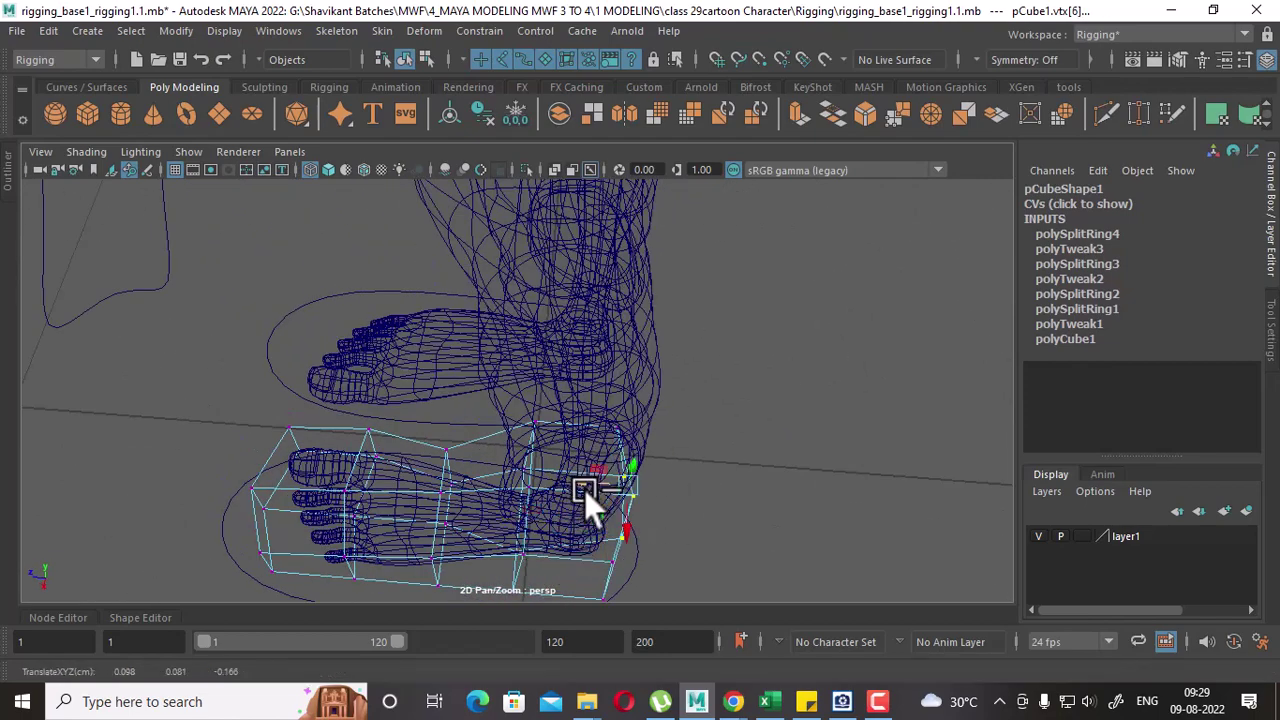
pyautogui.moveTo(584, 490)
pyautogui.keyDown('alt'); pyautogui.mouseDown()
pyautogui.moveTo(498, 429)
pyautogui.moveTo(482, 521)
pyautogui.moveTo(495, 468)
pyautogui.moveTo(496, 500)
pyautogui.moveTo(371, 515)
pyautogui.moveTo(383, 458)
pyautogui.moveTo(437, 489)
pyautogui.moveTo(423, 510)
pyautogui.moveTo(360, 491)
pyautogui.moveTo(526, 502)
pyautogui.moveTo(651, 471)
pyautogui.moveTo(728, 395)
pyautogui.mouseUp(); pyautogui.keyUp('alt')
# Scale the side vertices narrower and move the heel corner vertices to follow the foot outline.
pyautogui.press('r')
pyautogui.moveTo(728, 395)
pyautogui.mouseDown()
pyautogui.moveTo(622, 534)
pyautogui.moveTo(692, 473)
pyautogui.mouseUp()
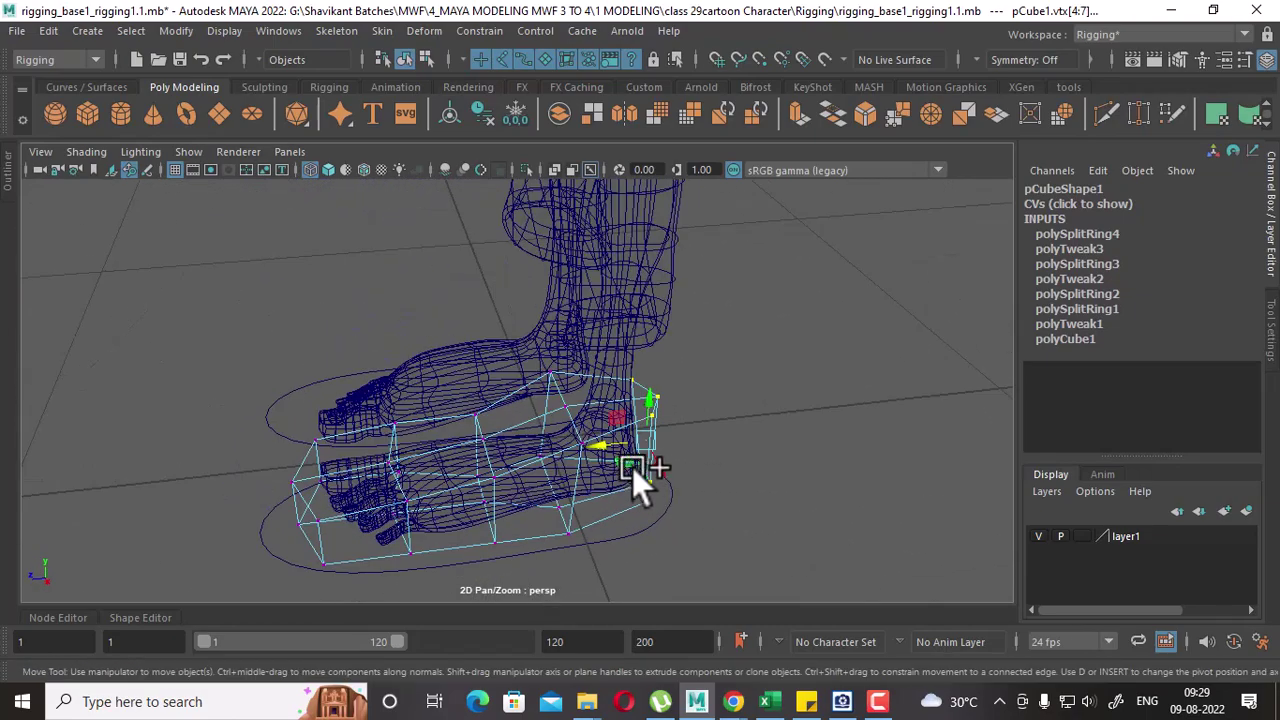
pyautogui.moveTo(599, 444)
pyautogui.keyDown('alt'); pyautogui.mouseDown()
pyautogui.moveTo(407, 473)
pyautogui.moveTo(424, 434)
pyautogui.moveTo(557, 530)
pyautogui.mouseUp(); pyautogui.keyUp('alt')
pyautogui.moveTo(513, 444)
pyautogui.keyDown('alt'); pyautogui.mouseDown()
pyautogui.moveTo(568, 501)
pyautogui.moveTo(495, 417)
pyautogui.moveTo(529, 517)
pyautogui.moveTo(541, 475)
pyautogui.mouseUp(); pyautogui.keyUp('alt')
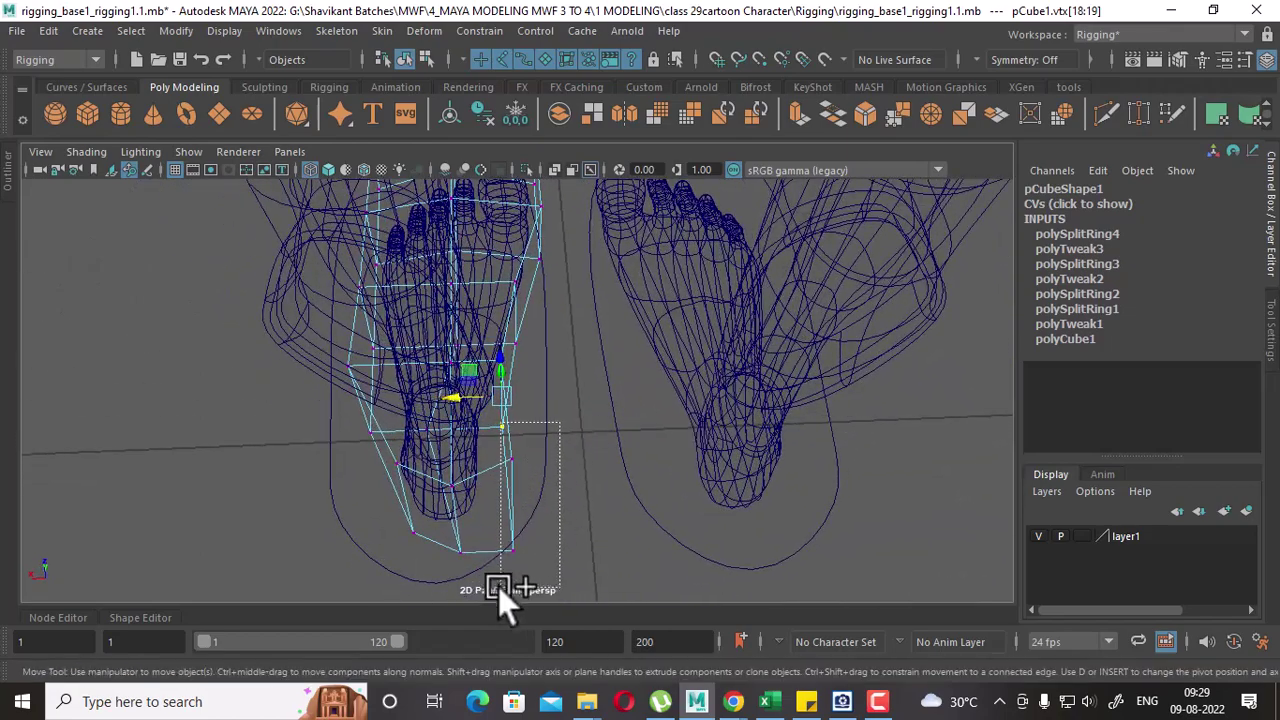
pyautogui.click(460, 455)
pyautogui.keyDown('alt'); pyautogui.moveTo(452, 452); pyautogui.dragTo(470, 440); pyautogui.keyUp('alt')
pyautogui.keyDown('alt'); pyautogui.moveTo(470, 440); pyautogui.dragTo(461, 429, button='right'); pyautogui.keyUp('alt')
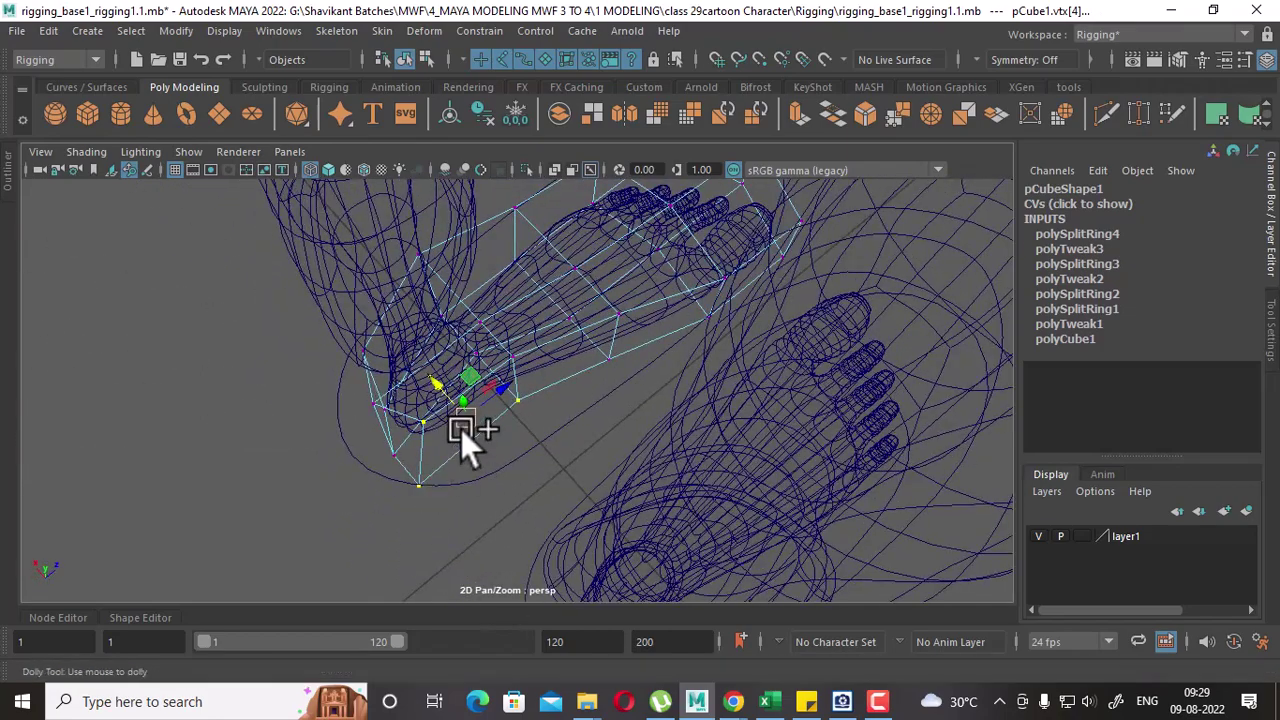
pyautogui.moveTo(461, 429)
pyautogui.keyDown('alt'); pyautogui.mouseDown()
pyautogui.moveTo(472, 385)
pyautogui.moveTo(540, 392)
pyautogui.moveTo(495, 408)
pyautogui.moveTo(471, 452)
pyautogui.moveTo(339, 440)
pyautogui.moveTo(556, 425)
pyautogui.mouseUp(); pyautogui.keyUp('alt')
pyautogui.click(493, 365)
# Check the cage in smooth preview, then view it shaded from around the ankle.
pyautogui.press('3')
pyautogui.press('4')
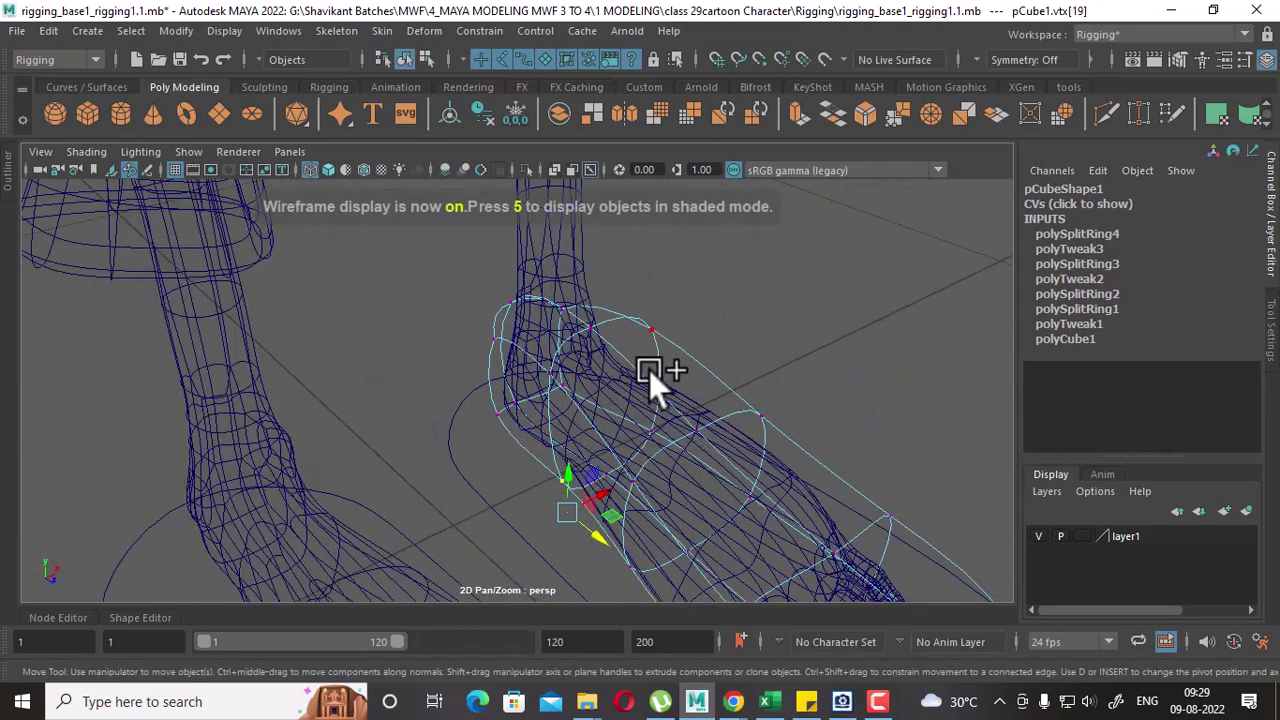
pyautogui.press('1')
pyautogui.keyDown('alt'); pyautogui.moveTo(646, 366); pyautogui.dragTo(677, 364); pyautogui.keyUp('alt')
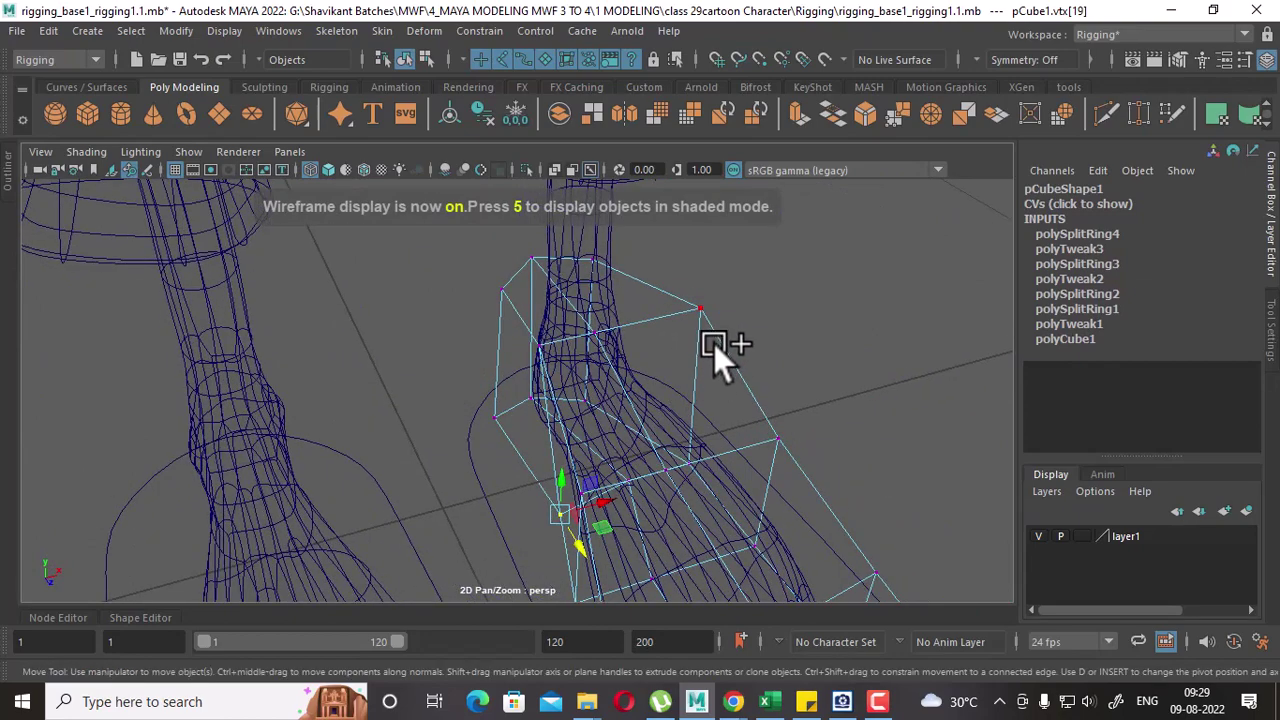
pyautogui.moveTo(678, 312)
pyautogui.keyDown('alt'); pyautogui.mouseDown()
pyautogui.moveTo(652, 312)
pyautogui.moveTo(652, 386)
pyautogui.mouseUp(); pyautogui.keyUp('alt')
pyautogui.press('5')
# Select the top opening faces and extrude them upward twice, scaling, into an ankle collar.
pyautogui.moveTo(820, 290); pyautogui.dragTo(823, 262, button='right')
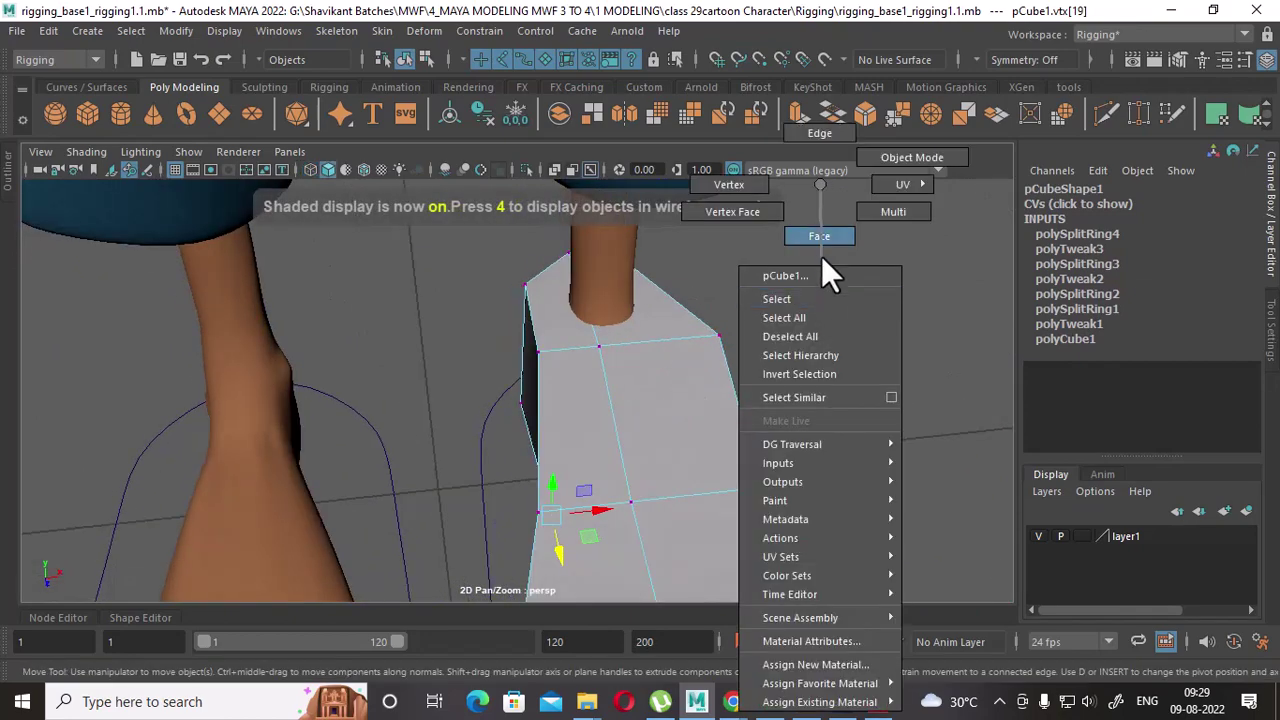
pyautogui.click(571, 329)
pyautogui.keyDown('shift'); pyautogui.click(690, 305); pyautogui.keyUp('shift')
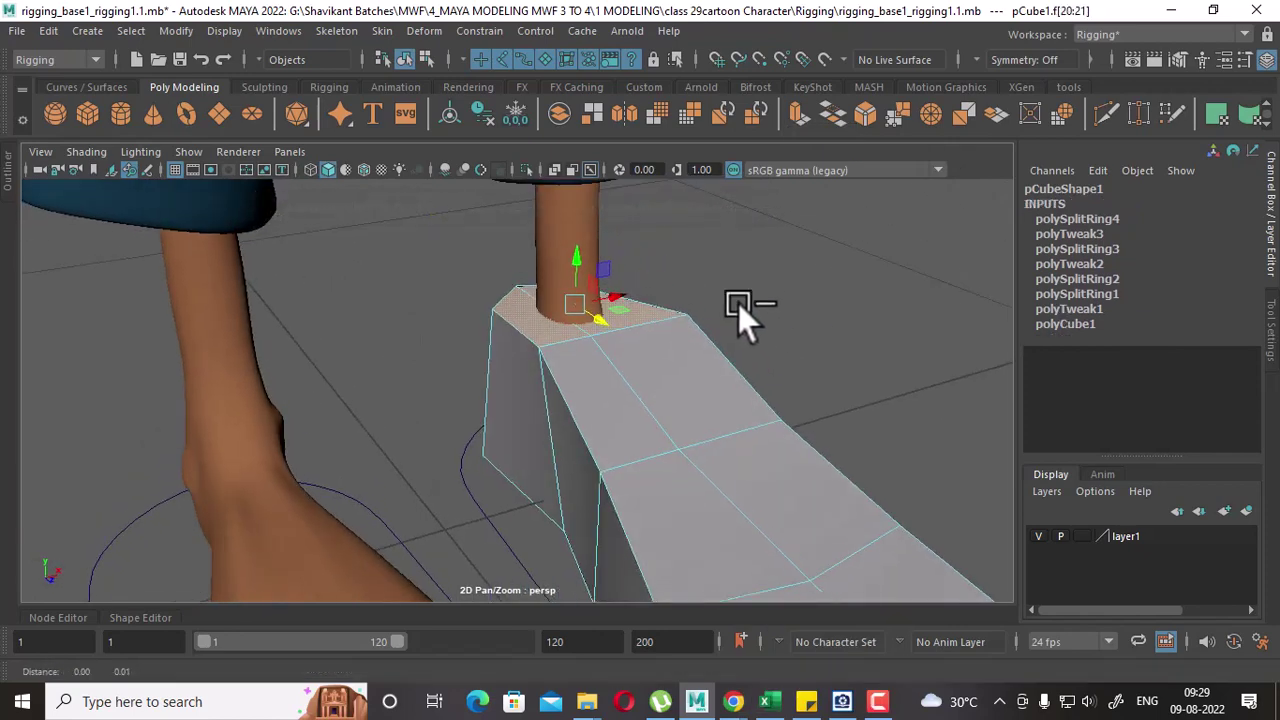
pyautogui.moveTo(760, 328)
pyautogui.keyDown('alt'); pyautogui.mouseDown()
pyautogui.moveTo(600, 392)
pyautogui.moveTo(578, 322)
pyautogui.mouseUp(); pyautogui.keyUp('alt')
pyautogui.press('r')
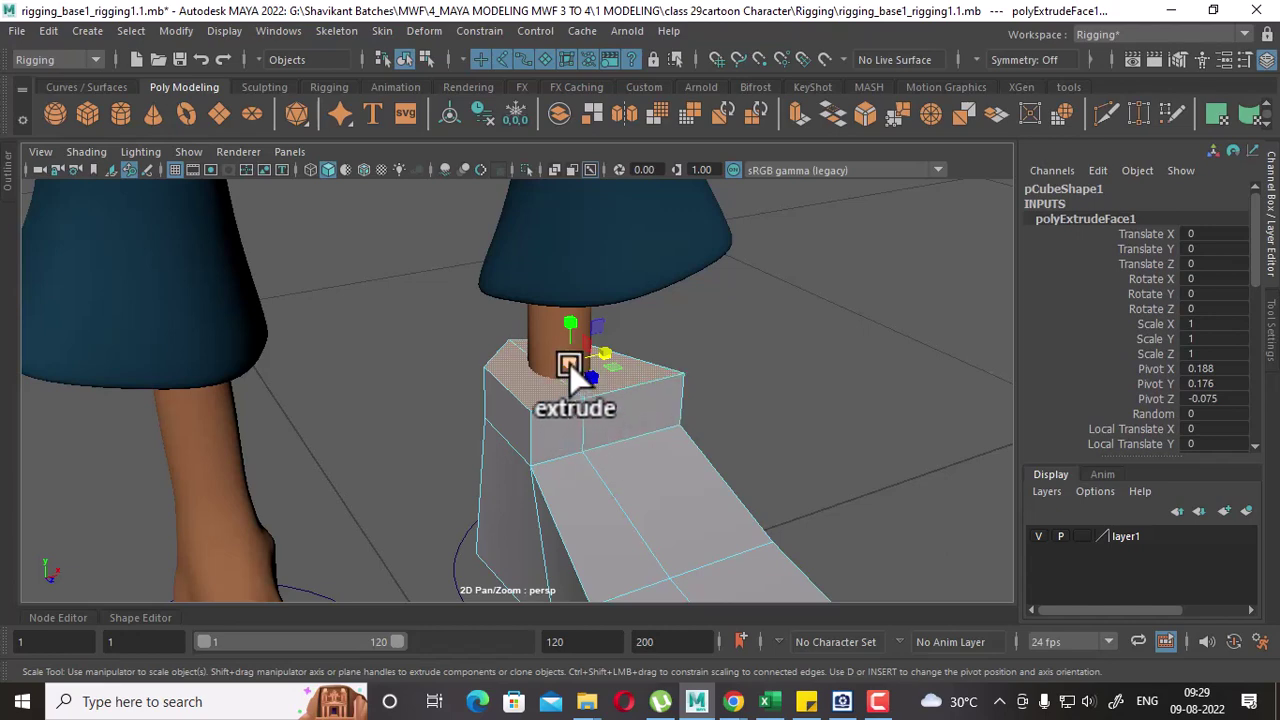
pyautogui.press('w')
pyautogui.moveTo(596, 385)
pyautogui.keyDown('shift'); pyautogui.mouseDown()
pyautogui.moveTo(629, 348)
pyautogui.moveTo(572, 329)
pyautogui.mouseUp(); pyautogui.keyUp('shift')
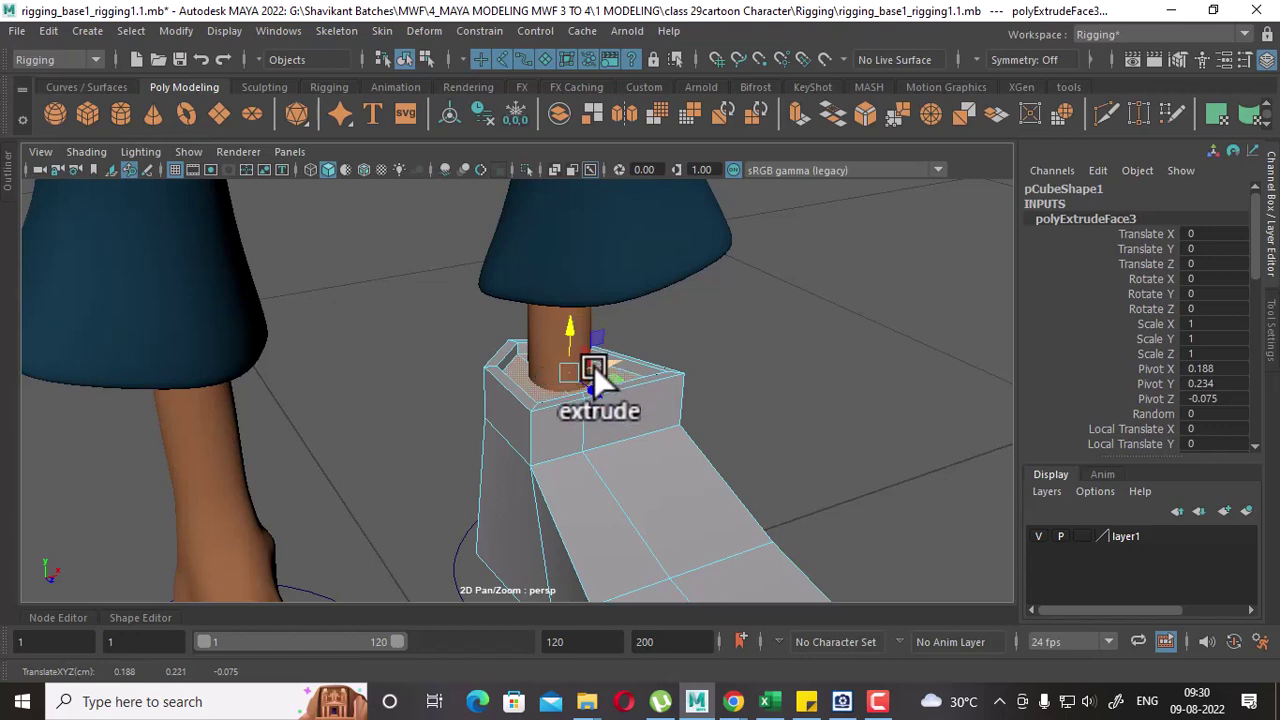
pyautogui.moveTo(620, 458)
pyautogui.keyDown('alt'); pyautogui.mouseDown()
pyautogui.moveTo(567, 398)
pyautogui.moveTo(558, 469)
pyautogui.moveTo(817, 456)
pyautogui.moveTo(720, 518)
pyautogui.mouseUp(); pyautogui.keyUp('alt')
pyautogui.scroll(-3, 558, 469)
# With smooth preview on, tweak the shoe's vertices near the toe.
pyautogui.press('3')
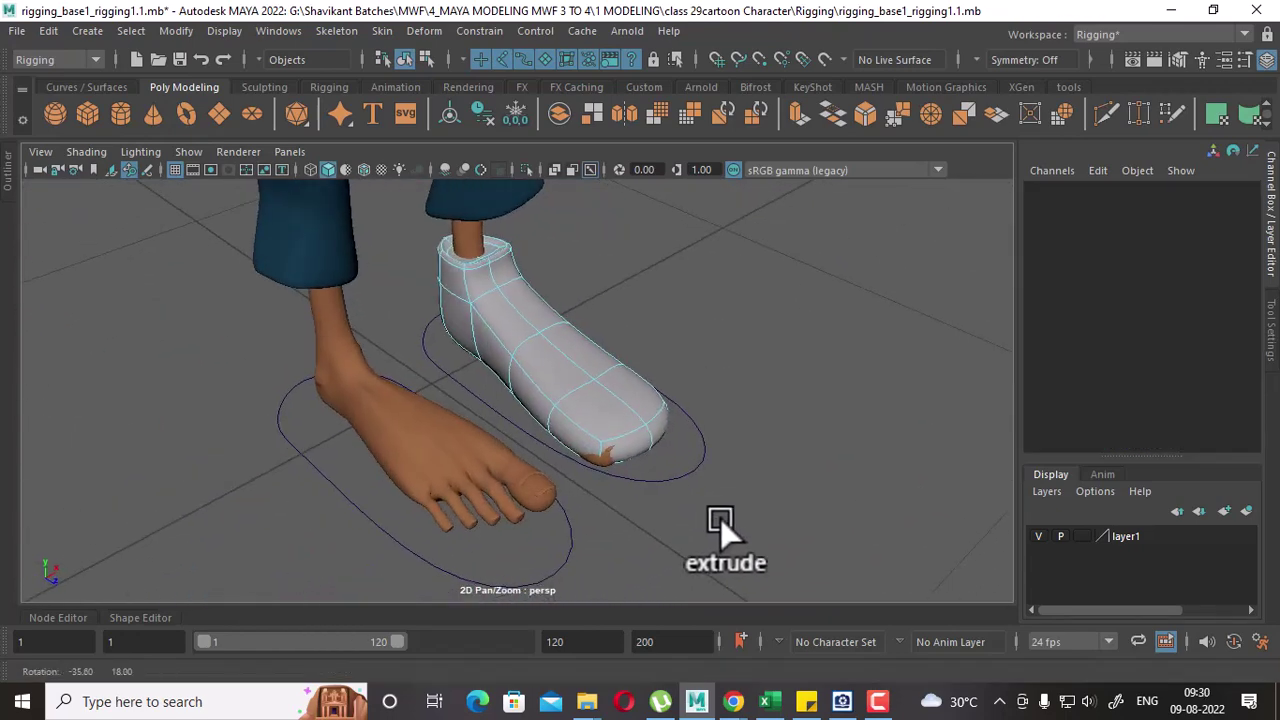
pyautogui.click(665, 430)
pyautogui.keyDown('alt'); pyautogui.moveTo(670, 427); pyautogui.dragTo(820, 309); pyautogui.keyUp('alt')
pyautogui.moveTo(820, 185); pyautogui.dragTo(700, 212, button='right')
pyautogui.moveTo(700, 212)
pyautogui.keyDown('alt'); pyautogui.mouseDown()
pyautogui.moveTo(809, 380)
pyautogui.moveTo(657, 457)
pyautogui.mouseUp(); pyautogui.keyUp('alt')
pyautogui.moveTo(637, 548); pyautogui.dragTo(566, 477)
pyautogui.moveTo(566, 477)
pyautogui.keyDown('alt'); pyautogui.mouseDown()
pyautogui.moveTo(608, 486)
pyautogui.moveTo(608, 506)
pyautogui.moveTo(786, 417)
pyautogui.moveTo(706, 409)
pyautogui.moveTo(640, 366)
pyautogui.moveTo(556, 378)
pyautogui.moveTo(537, 354)
pyautogui.moveTo(583, 378)
pyautogui.moveTo(640, 345)
pyautogui.mouseUp(); pyautogui.keyUp('alt')
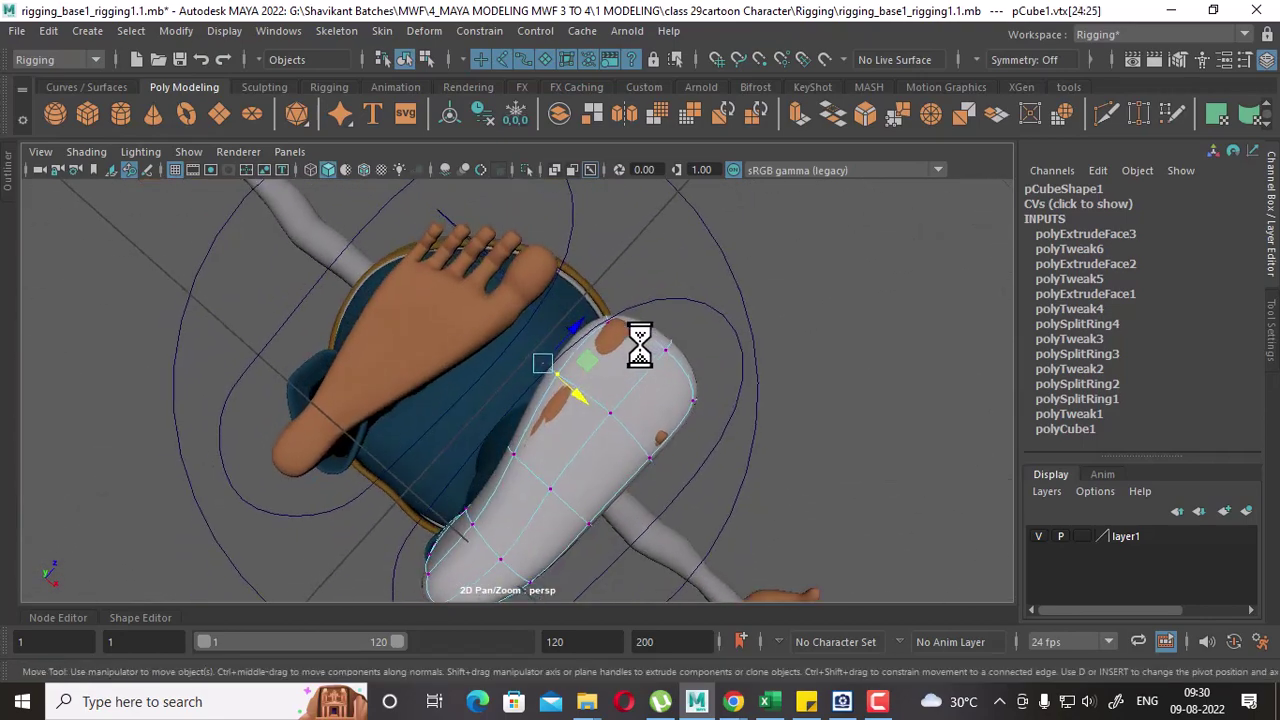
pyautogui.click(629, 347)
# Select edges along the shoe's side and convert them to vertices.
pyautogui.moveTo(660, 420)
pyautogui.keyDown('alt'); pyautogui.mouseDown()
pyautogui.moveTo(671, 417)
pyautogui.moveTo(649, 460)
pyautogui.moveTo(690, 456)
pyautogui.moveTo(791, 534)
pyautogui.mouseUp(); pyautogui.keyUp('alt')
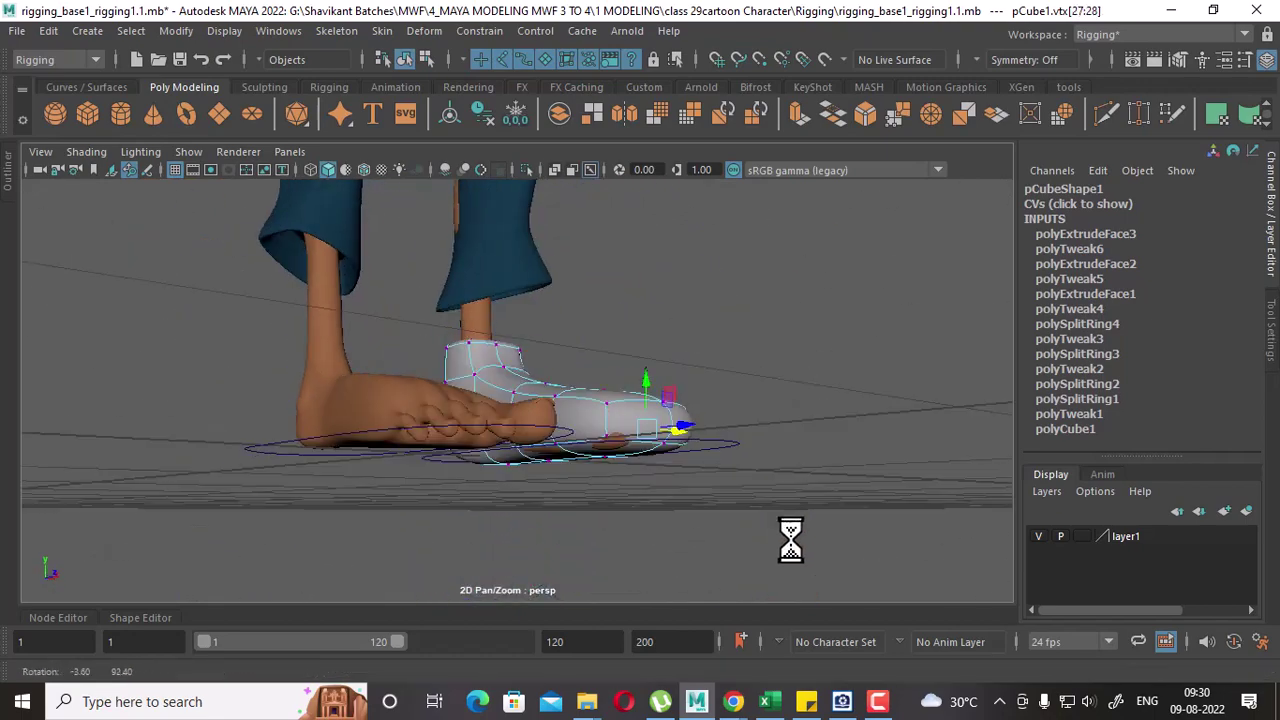
pyautogui.keyDown('alt'); pyautogui.moveTo(791, 534); pyautogui.dragTo(711, 508, button='right'); pyautogui.keyUp('alt')
pyautogui.moveTo(835, 245); pyautogui.dragTo(870, 150, button='right')
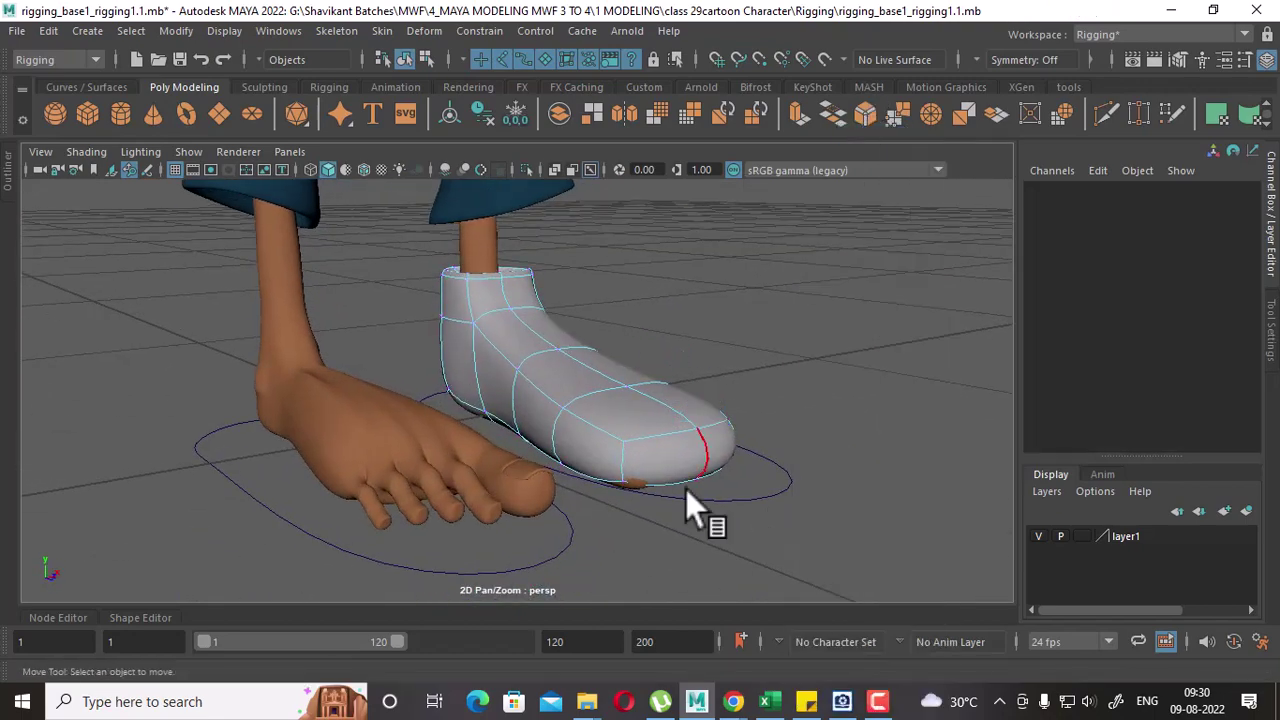
pyautogui.click(623, 465)
pyautogui.moveTo(845, 509)
pyautogui.keyDown('alt'); pyautogui.mouseDown()
pyautogui.moveTo(753, 454)
pyautogui.moveTo(663, 466)
pyautogui.moveTo(692, 540)
pyautogui.mouseUp(); pyautogui.keyUp('alt')
pyautogui.keyDown('shift'); pyautogui.click(605, 440); pyautogui.keyUp('shift')
pyautogui.moveTo(605, 440)
pyautogui.keyDown('alt'); pyautogui.mouseDown()
pyautogui.moveTo(686, 457)
pyautogui.moveTo(720, 369)
pyautogui.moveTo(638, 466)
pyautogui.mouseUp(); pyautogui.keyUp('alt')
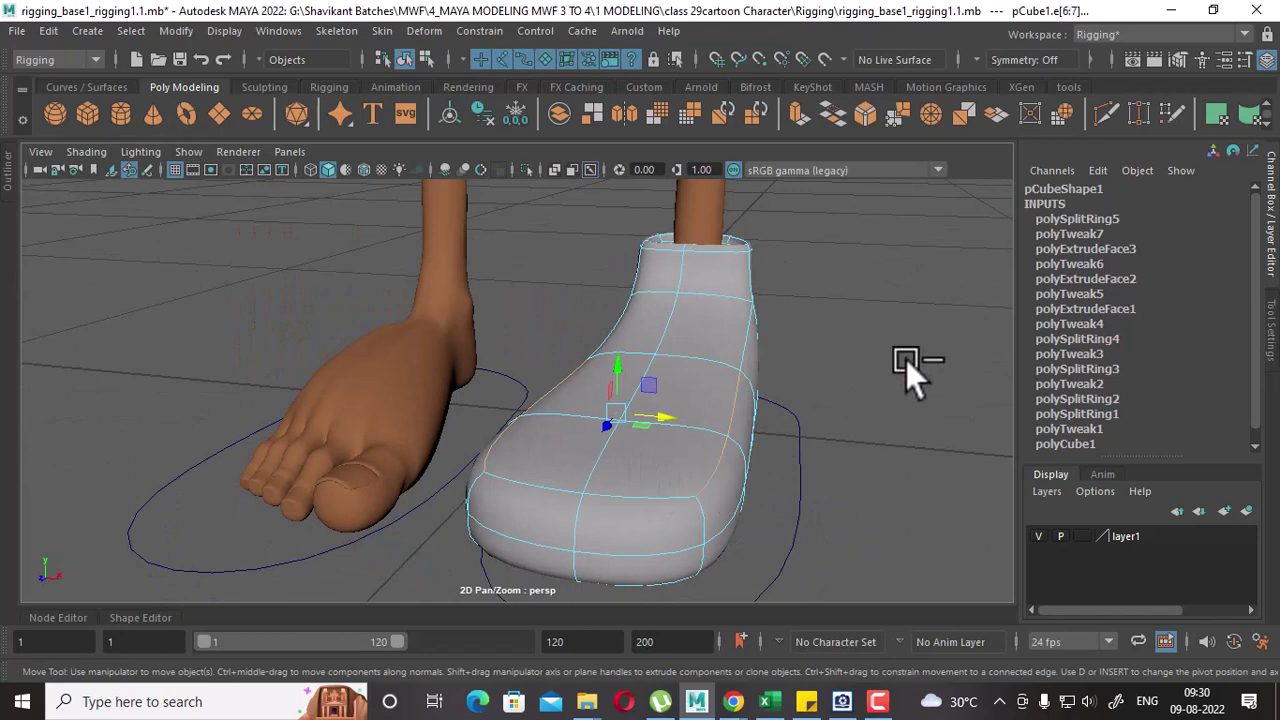
pyautogui.keyDown('ctrl'); pyautogui.moveTo(906, 360); pyautogui.dragTo(640, 359, button='right'); pyautogui.keyUp('ctrl')
# Run Average Vertices on the selected side vertices to smooth the shoe.
pyautogui.keyDown('shift'); pyautogui.moveTo(780, 326); pyautogui.dragTo(865, 293, button='right'); pyautogui.keyUp('shift')
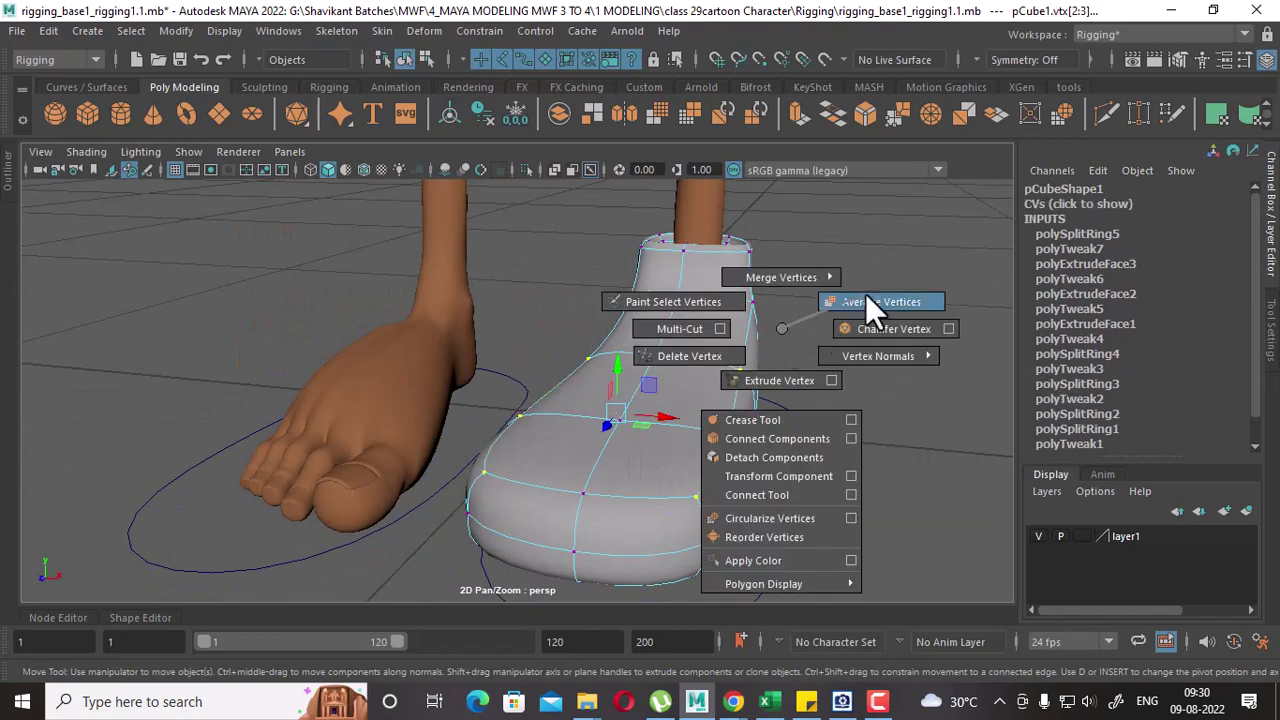
pyautogui.keyDown('alt'); pyautogui.moveTo(859, 337); pyautogui.dragTo(628, 452); pyautogui.keyUp('alt')
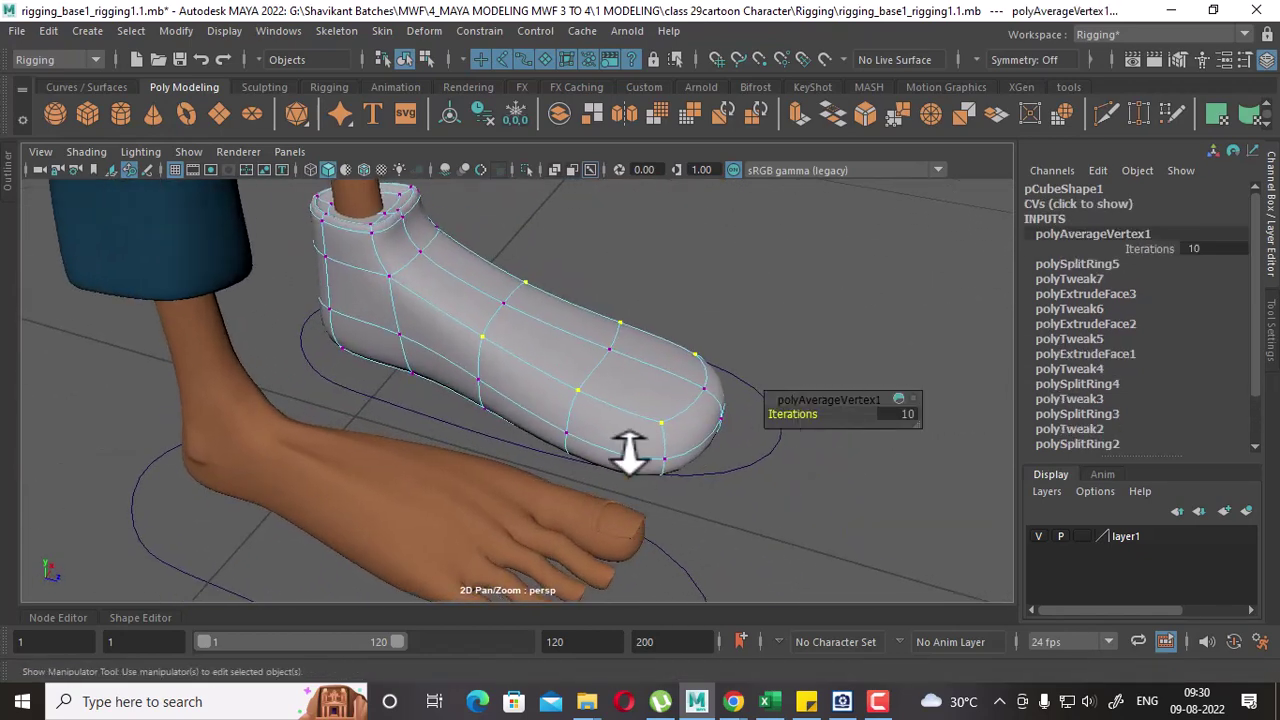
pyautogui.keyDown('alt'); pyautogui.moveTo(628, 452); pyautogui.dragTo(657, 563, button='right'); pyautogui.keyUp('alt')
# Add an edge loop along the shoe's side with To Edge Ring and Split.
pyautogui.moveTo(486, 363); pyautogui.dragTo(524, 131, button='right')
pyautogui.click(485, 368)
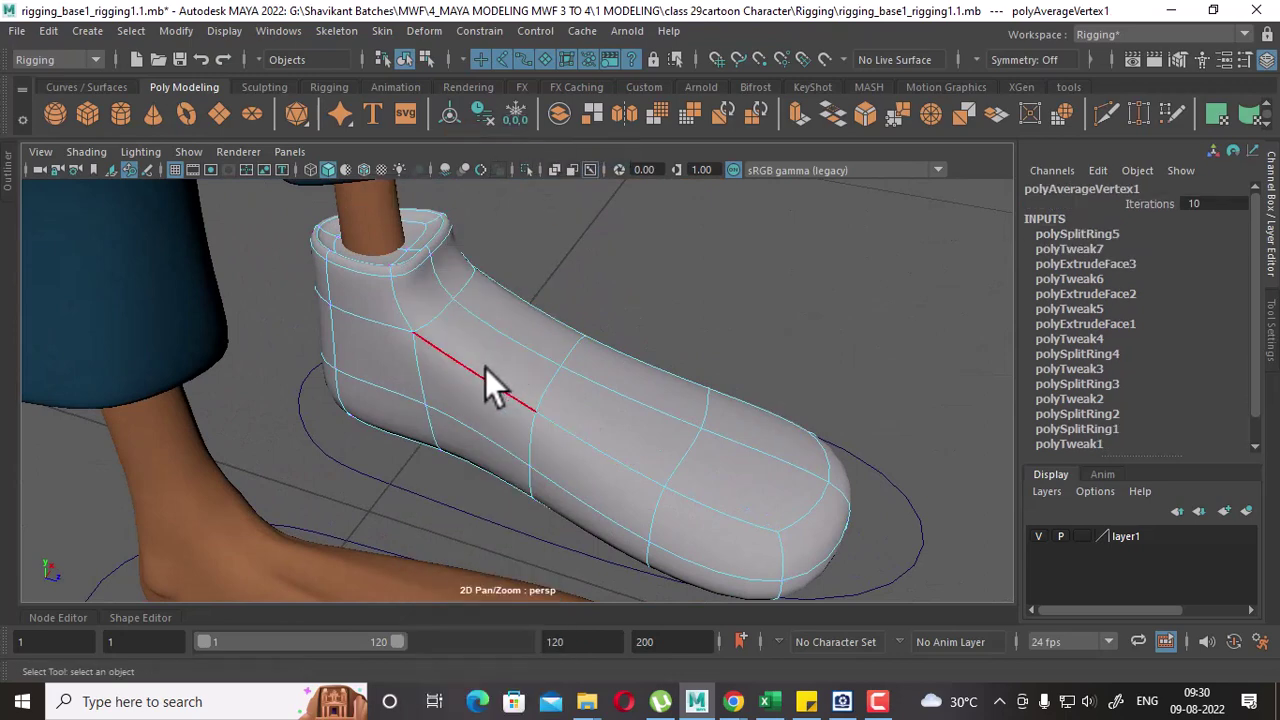
pyautogui.keyDown('ctrl'); pyautogui.moveTo(549, 274); pyautogui.dragTo(344, 346, button='right'); pyautogui.keyUp('ctrl')
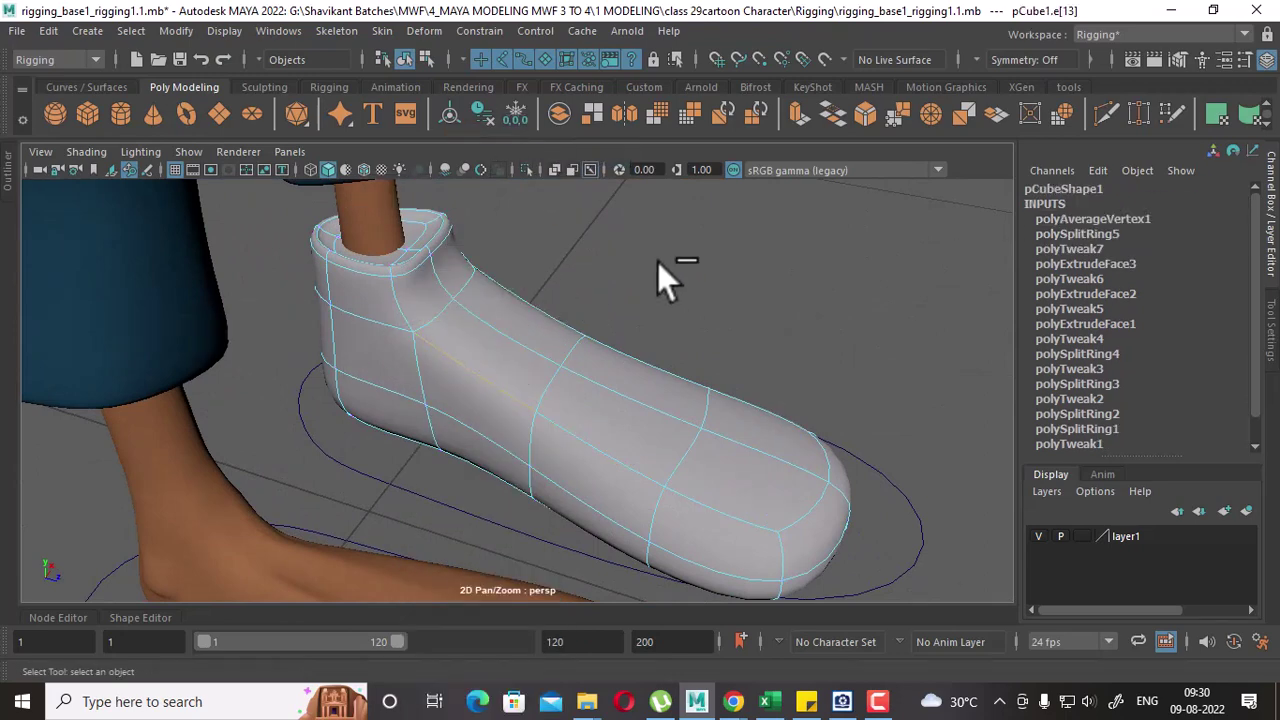
pyautogui.keyDown('ctrl'); pyautogui.moveTo(557, 340); pyautogui.dragTo(671, 358, button='right'); pyautogui.keyUp('ctrl')
pyautogui.moveTo(717, 437)
pyautogui.keyDown('alt'); pyautogui.mouseDown()
pyautogui.moveTo(456, 372)
pyautogui.moveTo(491, 310)
pyautogui.moveTo(495, 361)
pyautogui.moveTo(548, 403)
pyautogui.mouseUp(); pyautogui.keyUp('alt')
pyautogui.press('w')
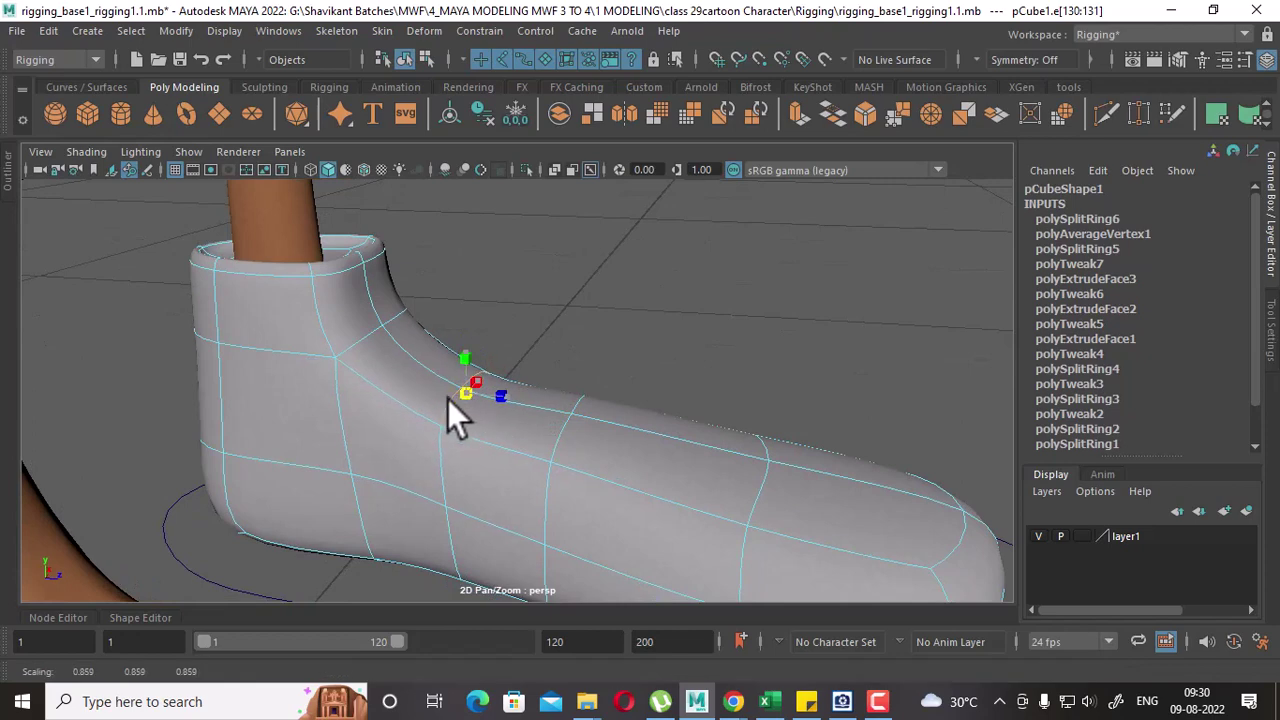
# Select the ankle edges, scale them inward, then pick a face on the shoe.
pyautogui.moveTo(446, 397)
pyautogui.keyDown('alt'); pyautogui.mouseDown()
pyautogui.moveTo(430, 434)
pyautogui.moveTo(654, 380)
pyautogui.moveTo(612, 338)
pyautogui.moveTo(660, 366)
pyautogui.moveTo(689, 307)
pyautogui.moveTo(639, 303)
pyautogui.mouseUp(); pyautogui.keyUp('alt')
pyautogui.click(686, 307)
pyautogui.press('r')
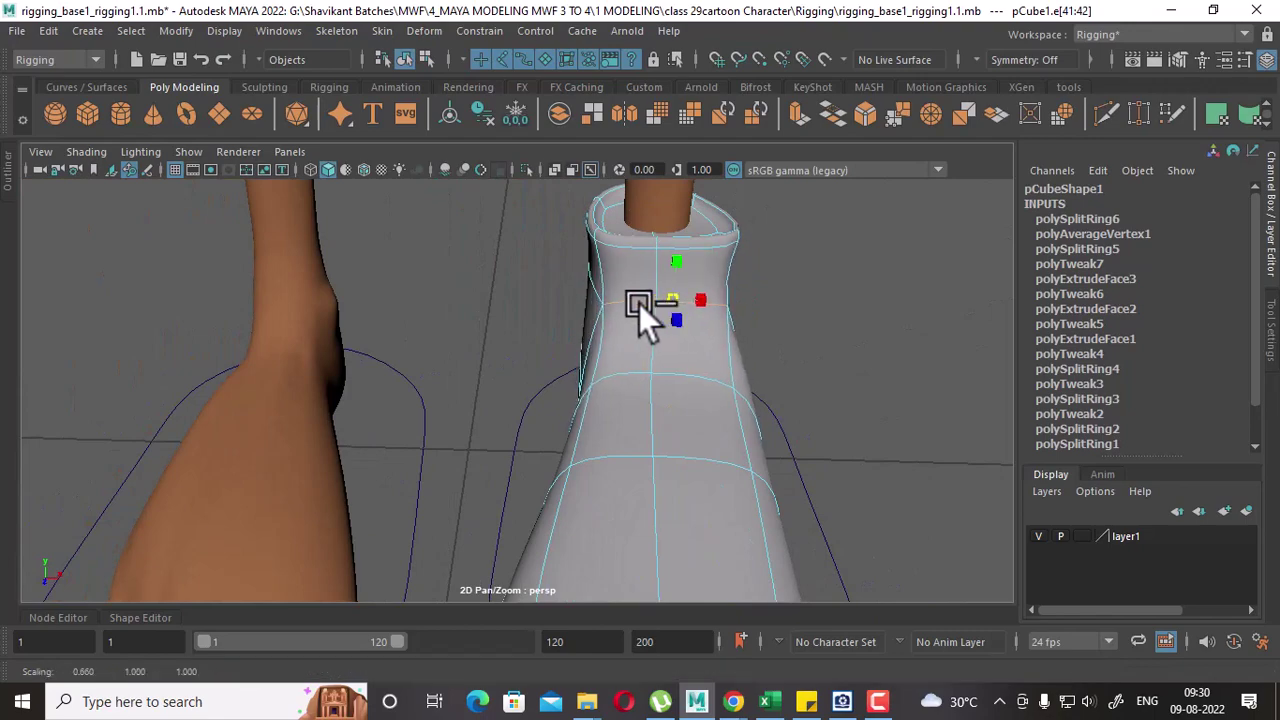
pyautogui.keyDown('alt'); pyautogui.moveTo(684, 427); pyautogui.dragTo(584, 363, button='right'); pyautogui.keyUp('alt')
pyautogui.moveTo(584, 363)
pyautogui.keyDown('alt'); pyautogui.mouseDown()
pyautogui.moveTo(537, 525)
pyautogui.moveTo(533, 439)
pyautogui.mouseUp(); pyautogui.keyUp('alt')
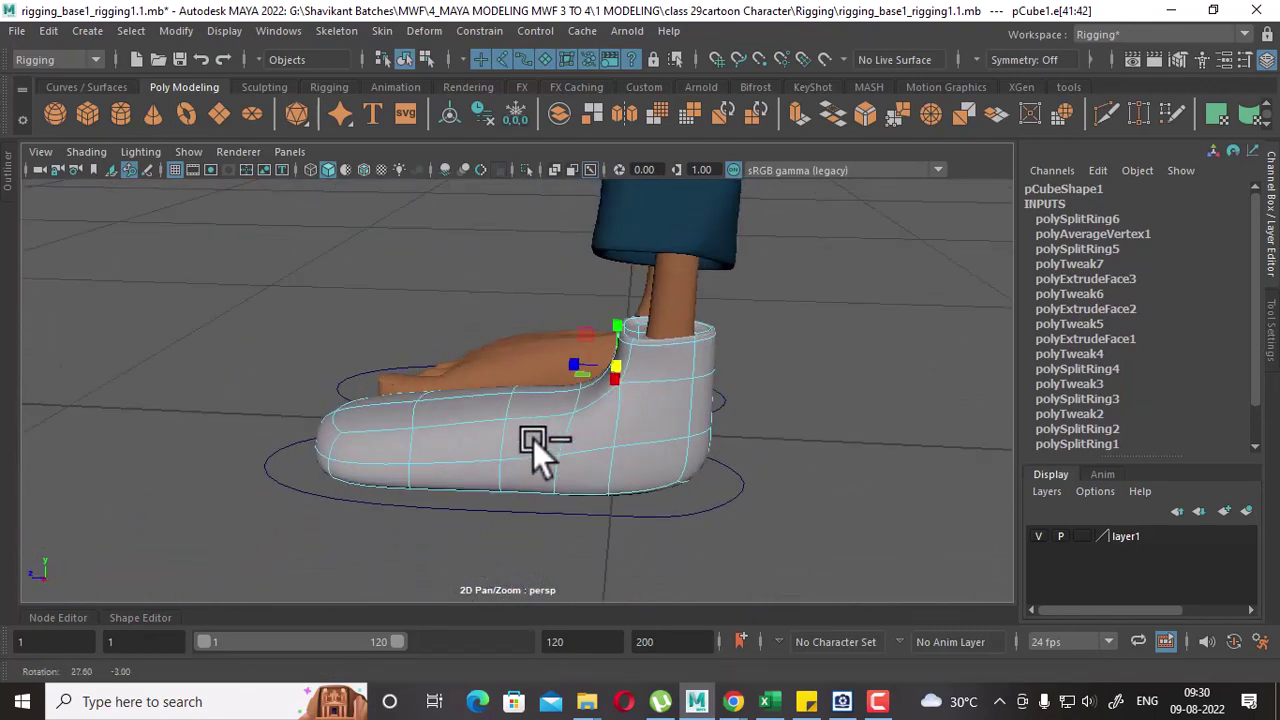
pyautogui.keyDown('alt'); pyautogui.moveTo(533, 439); pyautogui.dragTo(626, 440, button='right'); pyautogui.keyUp('alt')
pyautogui.moveTo(626, 440)
pyautogui.keyDown('alt'); pyautogui.mouseDown()
pyautogui.moveTo(590, 346)
pyautogui.moveTo(611, 351)
pyautogui.mouseUp(); pyautogui.keyUp('alt')
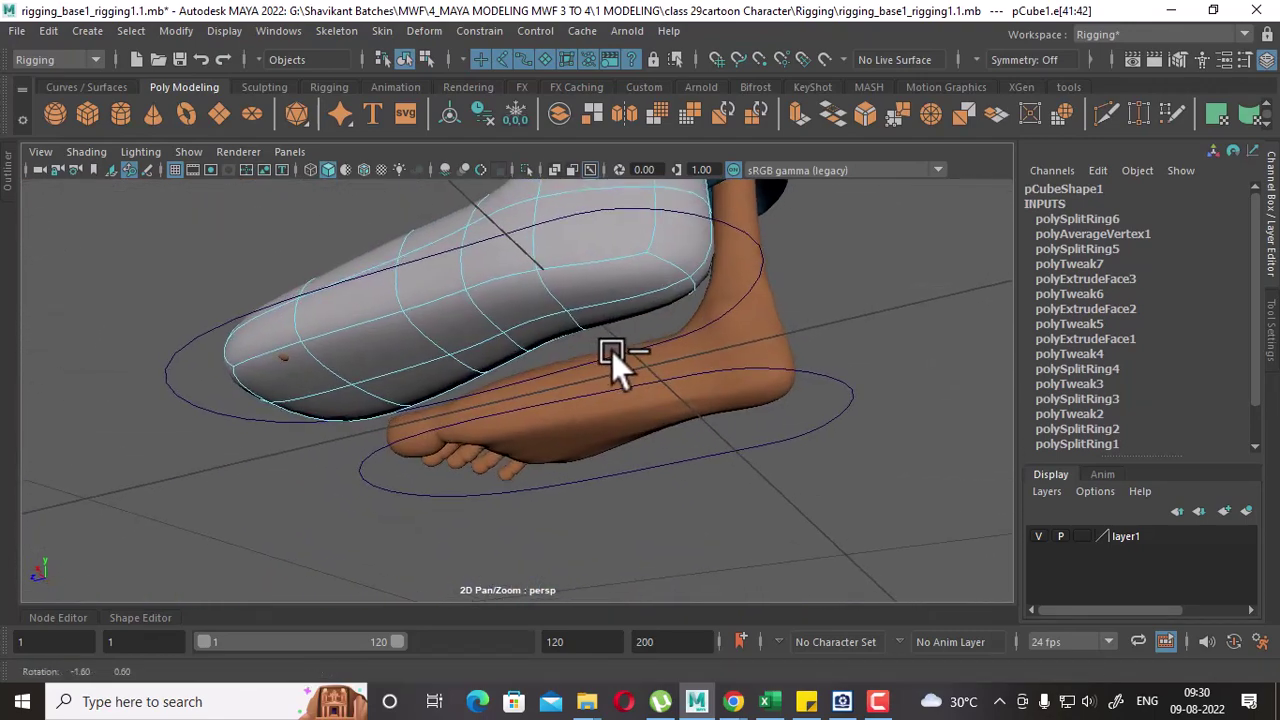
pyautogui.moveTo(618, 185); pyautogui.dragTo(616, 242, button='right')
pyautogui.click(598, 277)
# Compare the shoe's profile with the foot in the Left view, then return to perspective.
pyautogui.press('space')
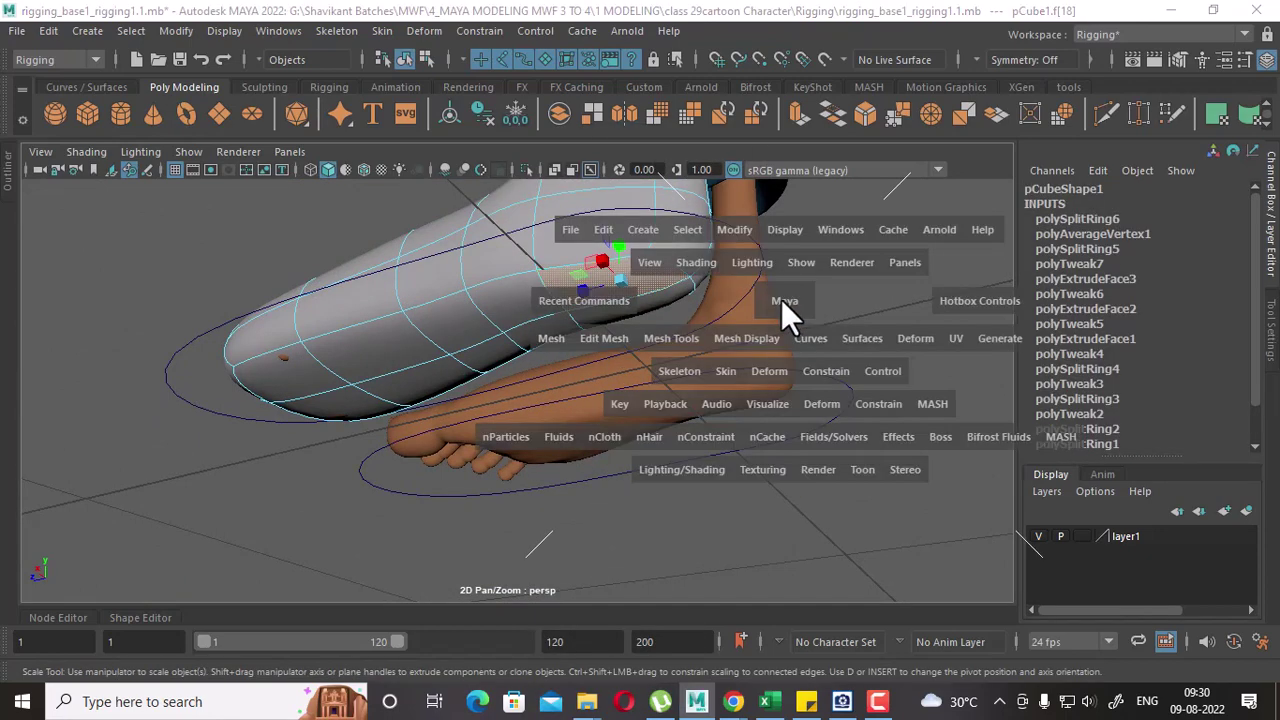
pyautogui.click(697, 278)
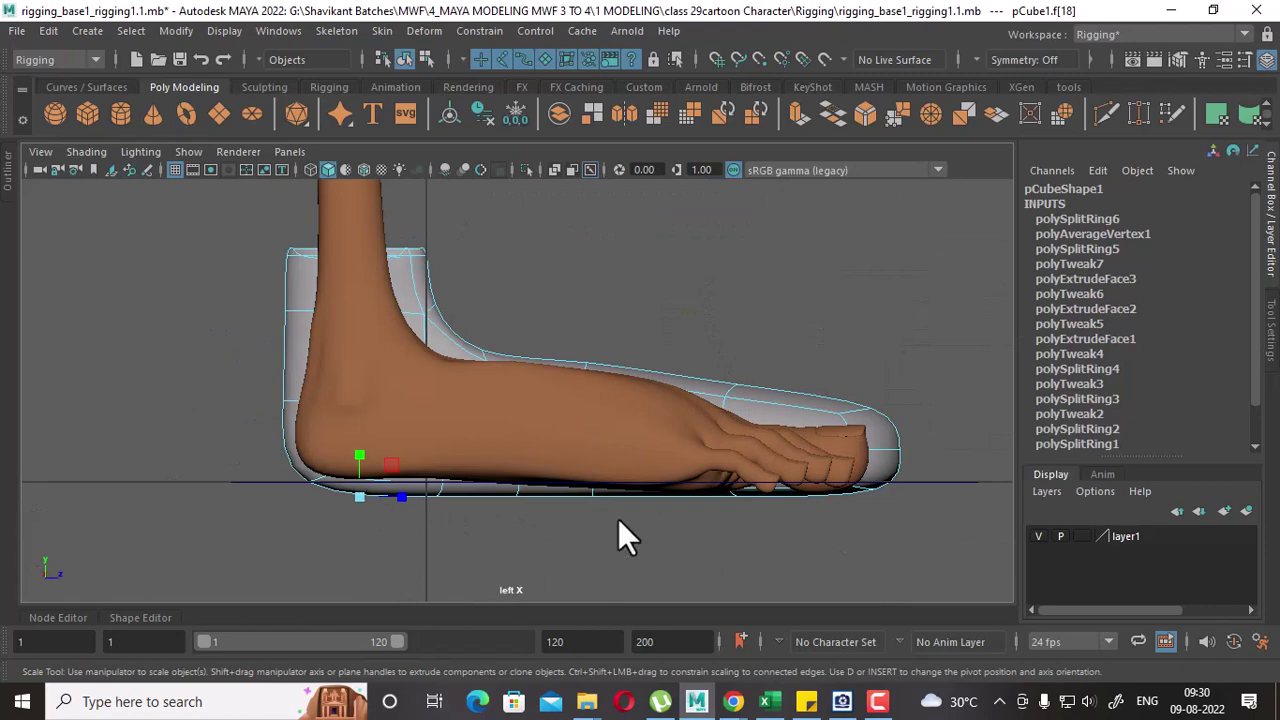
pyautogui.press('space')
pyautogui.moveTo(839, 488)
pyautogui.mouseDown()
pyautogui.moveTo(843, 391)
pyautogui.moveTo(806, 429)
pyautogui.moveTo(644, 332)
pyautogui.moveTo(718, 454)
pyautogui.moveTo(617, 450)
pyautogui.moveTo(685, 466)
pyautogui.moveTo(664, 401)
pyautogui.mouseUp()
# Return to object mode, toggle smooth preview off and back on, and bring up the polygon modelling menu.
pyautogui.moveTo(664, 190); pyautogui.dragTo(832, 196, button='right')
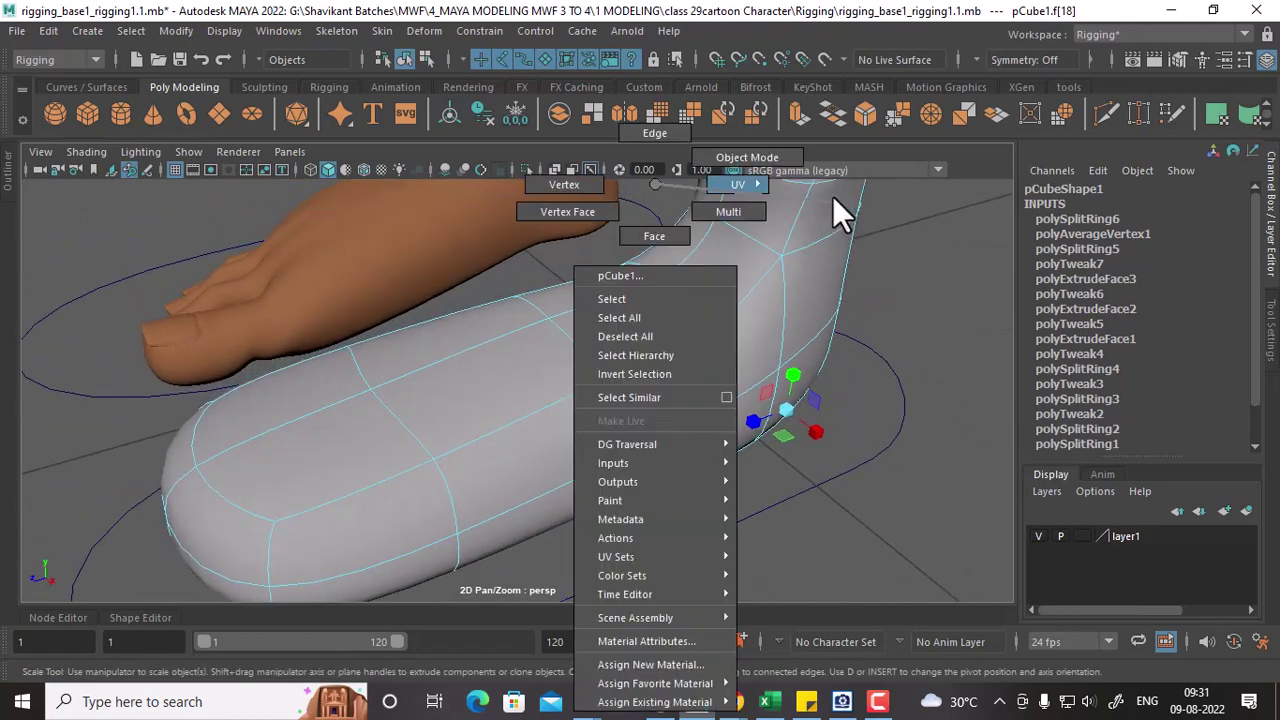
pyautogui.press('1')
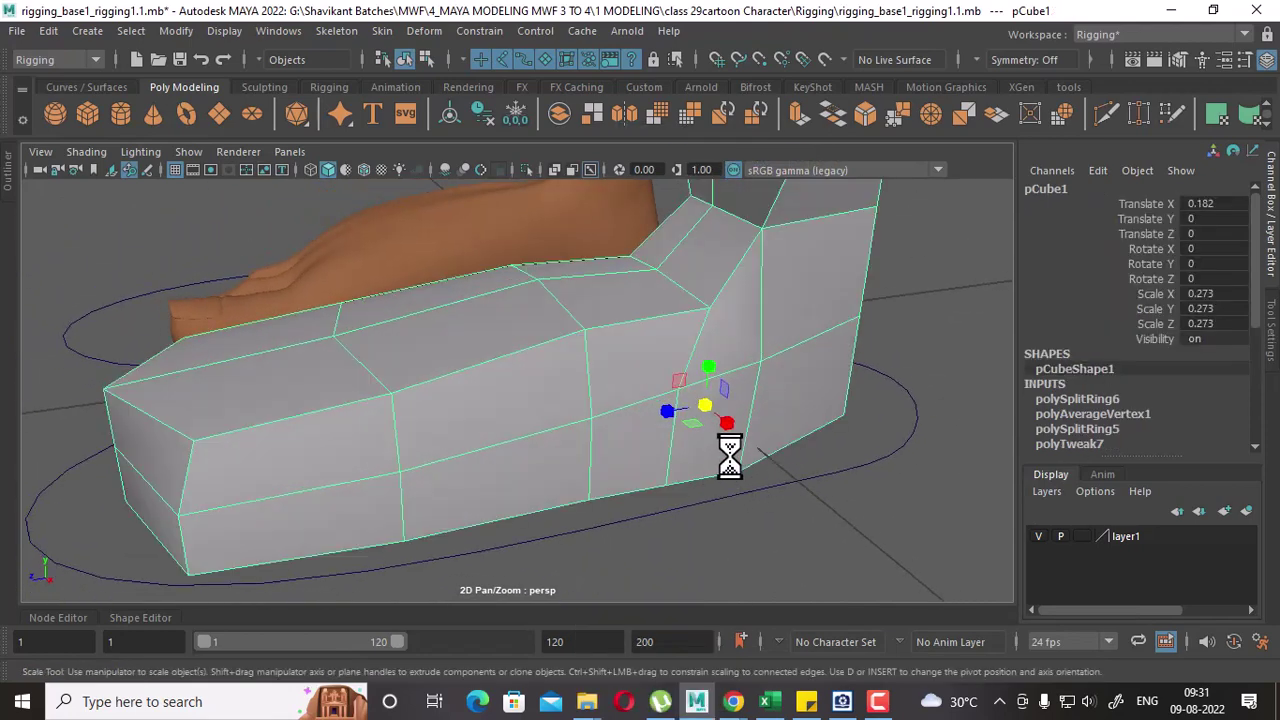
pyautogui.press('3')
pyautogui.keyDown('alt'); pyautogui.moveTo(734, 480); pyautogui.dragTo(723, 428); pyautogui.keyUp('alt')
pyautogui.moveTo(750, 215); pyautogui.dragTo(984, 372, button='right')
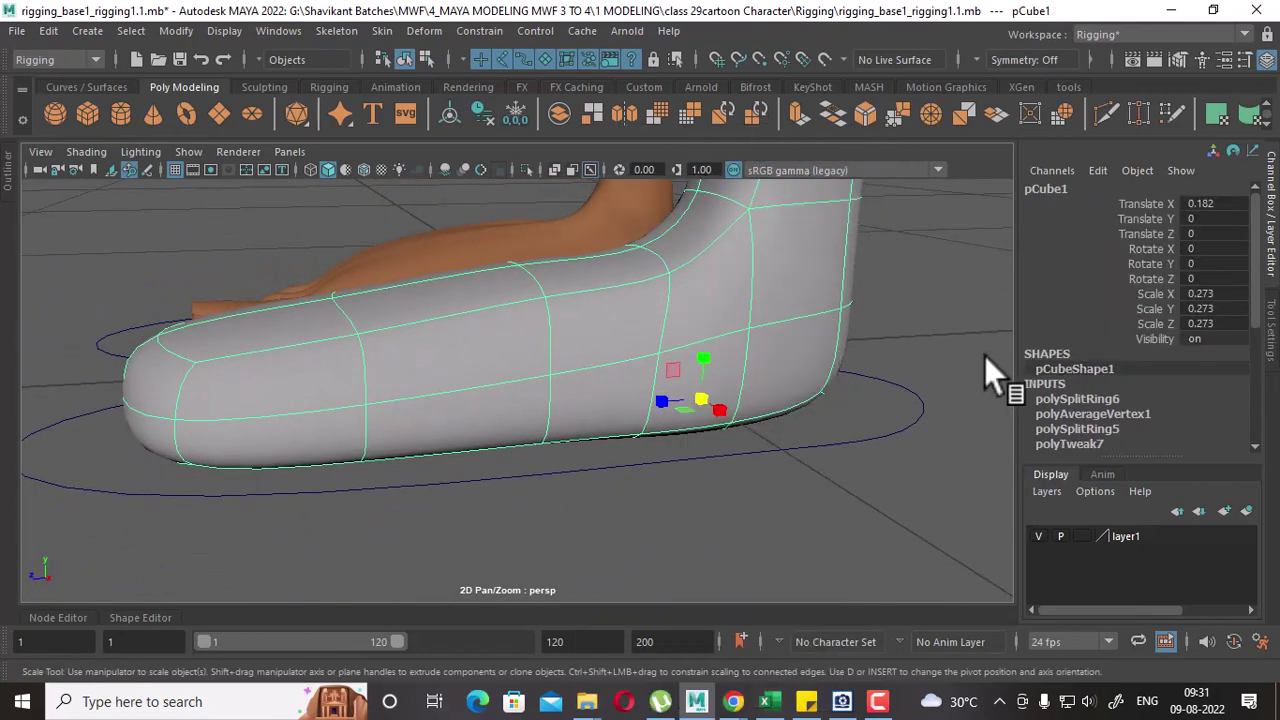
pyautogui.keyDown('shift'); pyautogui.moveTo(869, 203); pyautogui.dragTo(795, 319, button='right'); pyautogui.keyUp('shift')
# Insert an edge loop near the shoe's sole.
pyautogui.keyDown('shift'); pyautogui.moveTo(755, 246); pyautogui.dragTo(752, 238, button='right'); pyautogui.keyUp('shift')
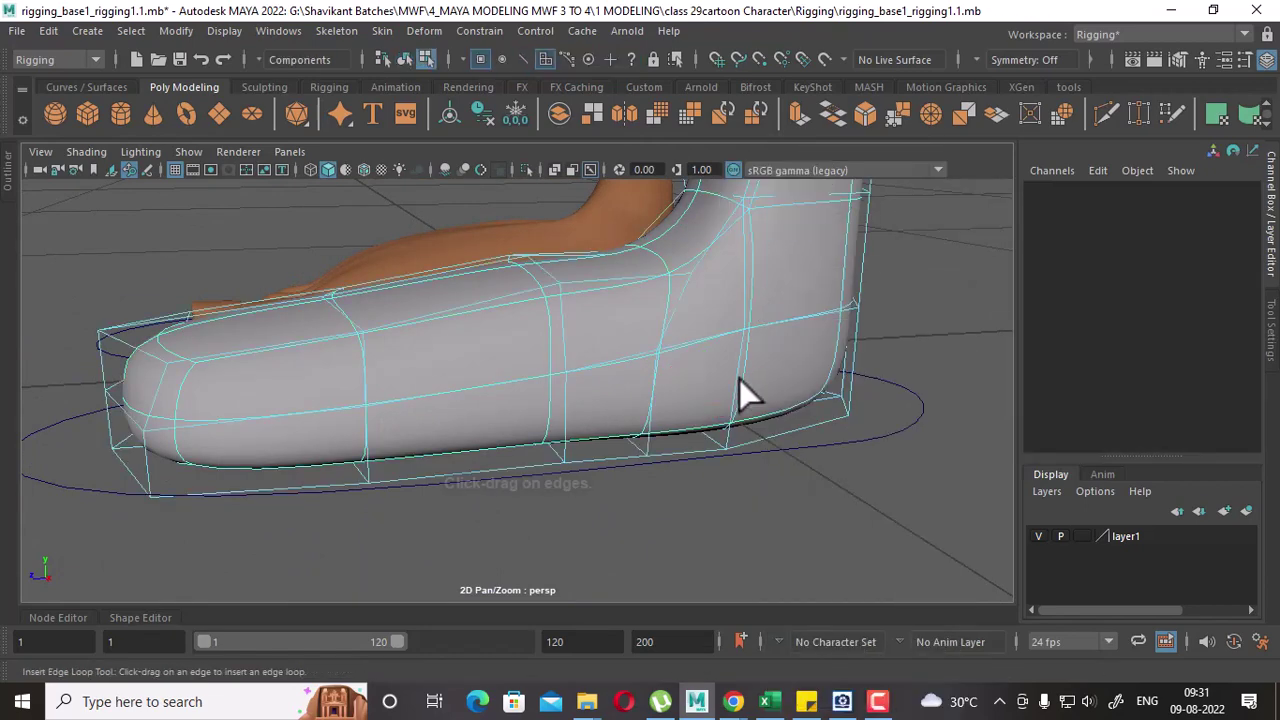
pyautogui.click(733, 415)
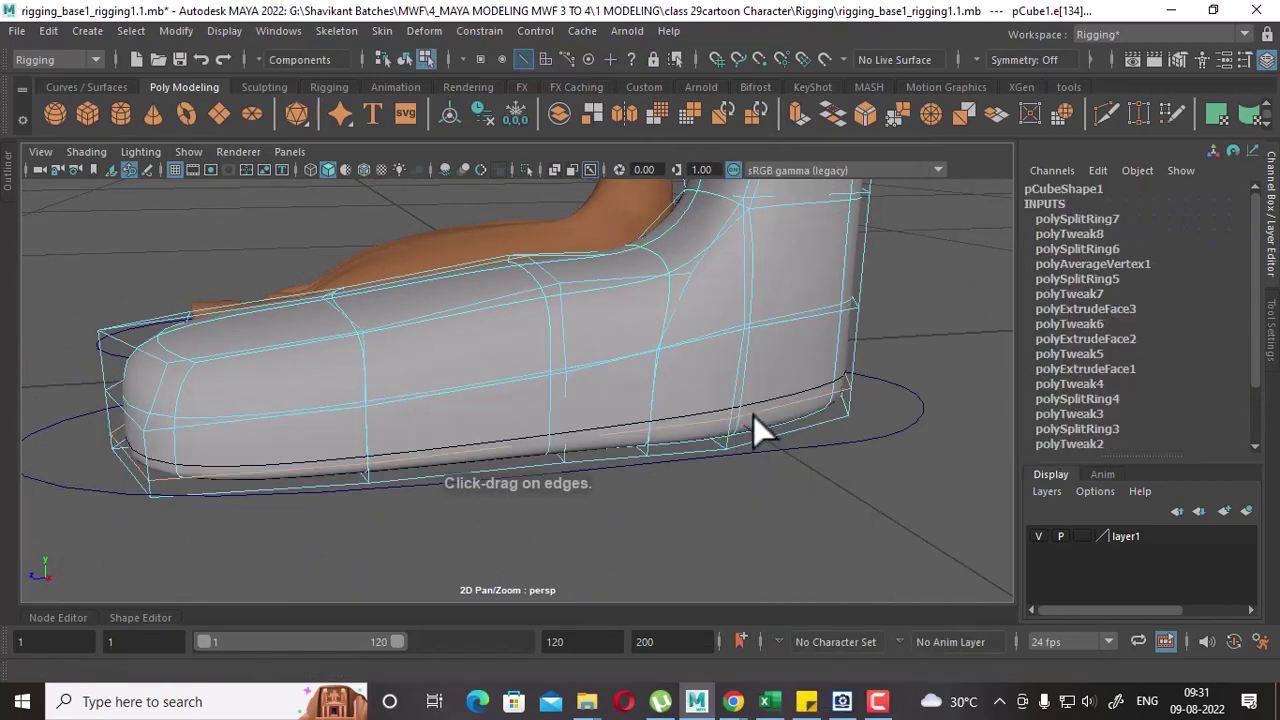
pyautogui.press('w')
# Select the shoe's toe vertices, then go back to object mode.
pyautogui.moveTo(728, 190); pyautogui.dragTo(873, 144, button='right')
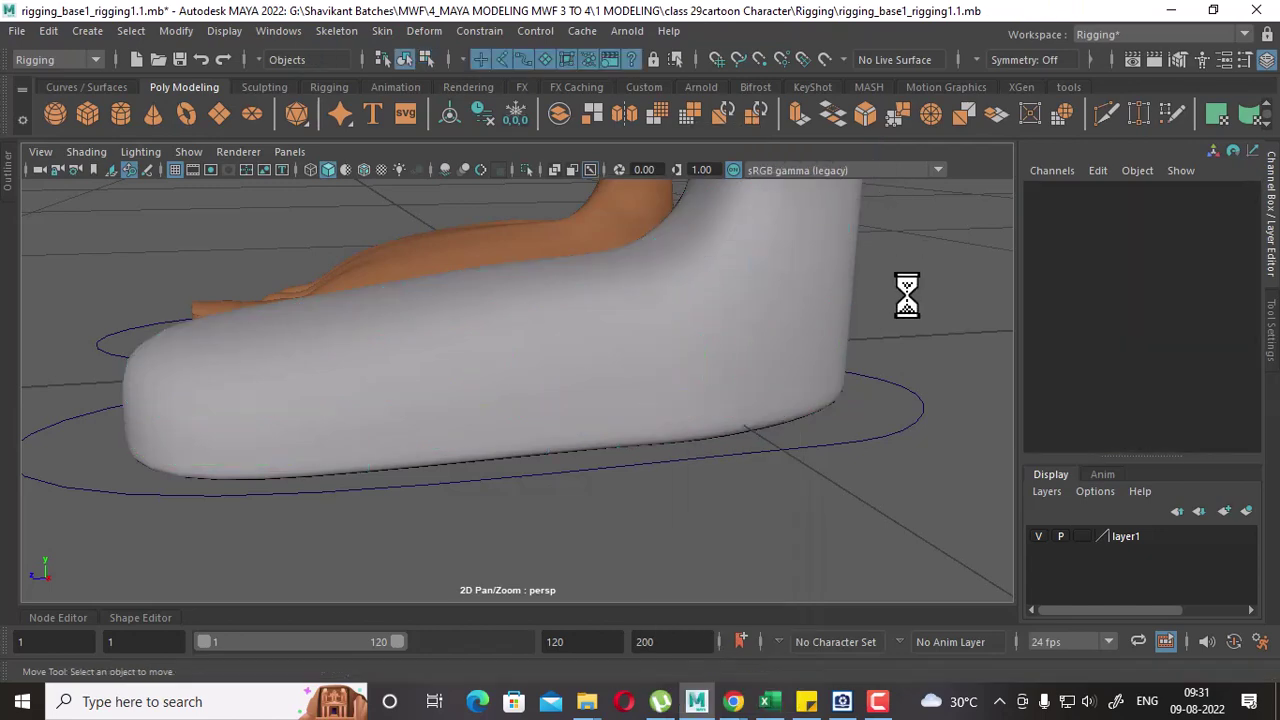
pyautogui.moveTo(905, 286)
pyautogui.keyDown('alt'); pyautogui.mouseDown()
pyautogui.moveTo(797, 484)
pyautogui.moveTo(686, 443)
pyautogui.moveTo(791, 583)
pyautogui.mouseUp(); pyautogui.keyUp('alt')
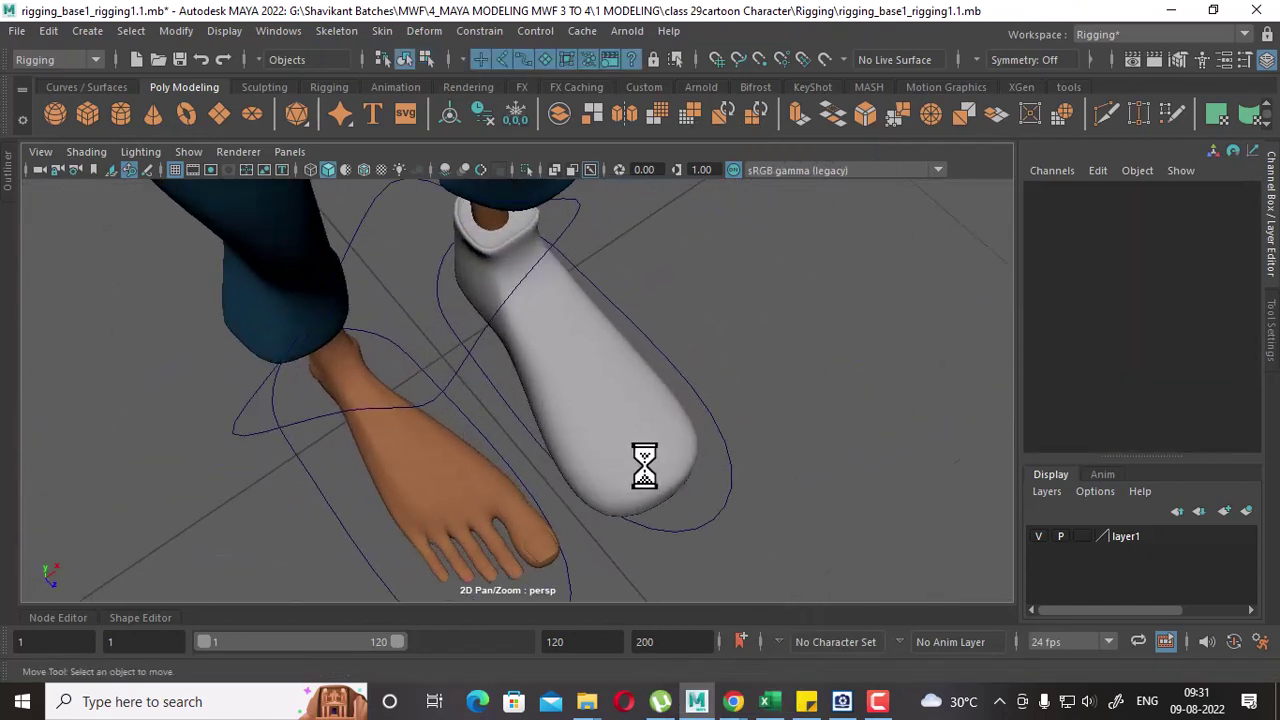
pyautogui.click(644, 465)
pyautogui.moveTo(785, 190); pyautogui.dragTo(735, 233, button='right')
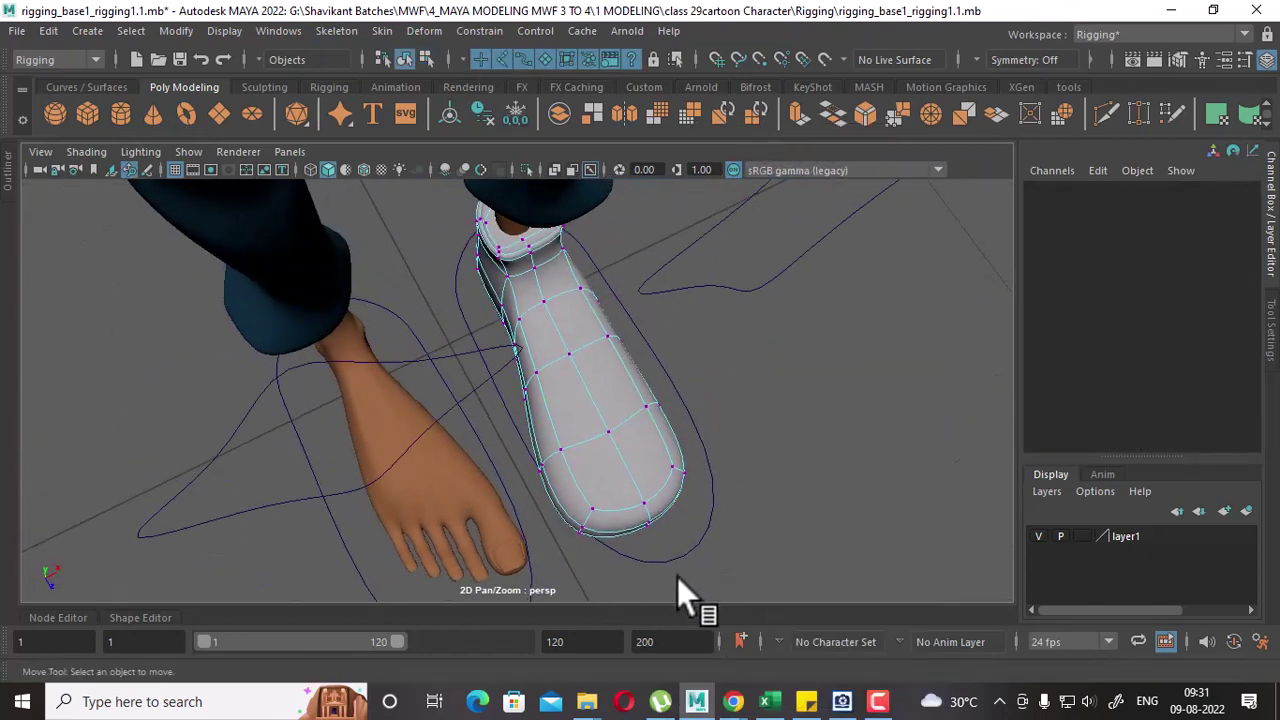
pyautogui.moveTo(670, 575); pyautogui.dragTo(617, 483)
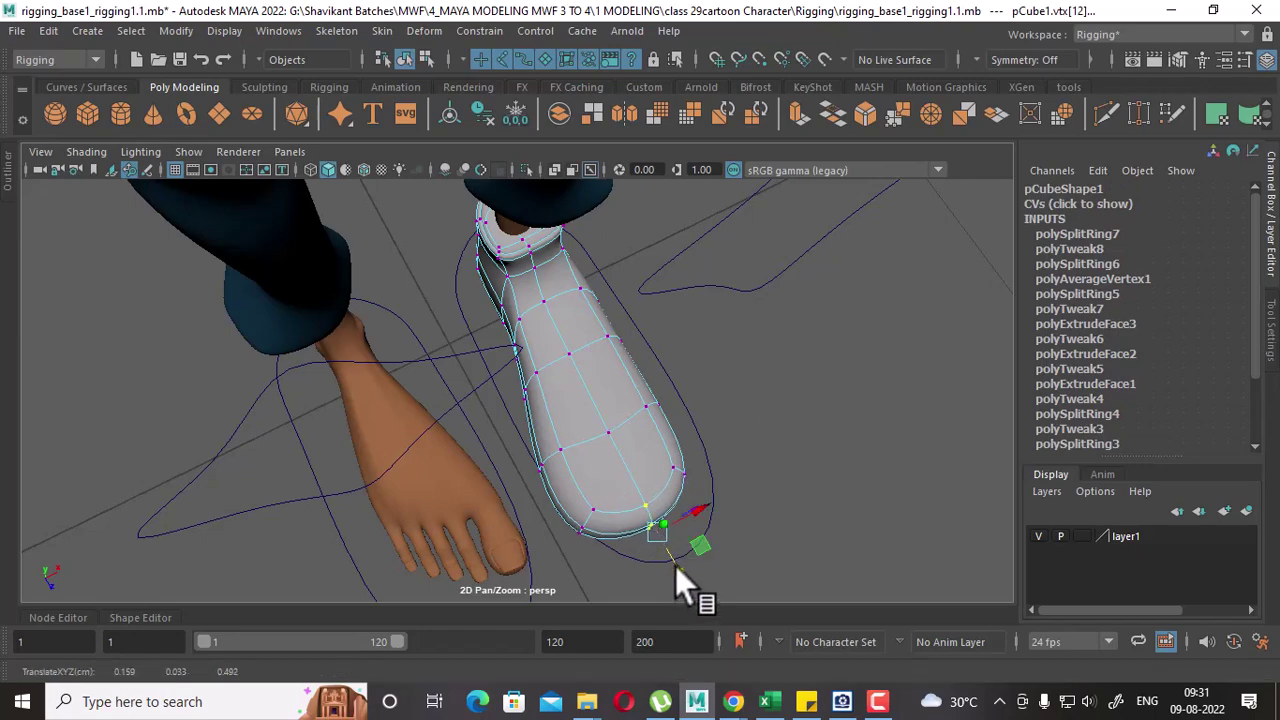
pyautogui.moveTo(617, 185)
pyautogui.mouseDown(button='right')
pyautogui.moveTo(724, 279)
pyautogui.moveTo(760, 125)
pyautogui.mouseUp(button='right')
pyautogui.moveTo(814, 416)
pyautogui.keyDown('alt'); pyautogui.mouseDown()
pyautogui.moveTo(637, 474)
pyautogui.moveTo(879, 545)
pyautogui.moveTo(636, 300)
pyautogui.moveTo(676, 490)
pyautogui.moveTo(757, 505)
pyautogui.moveTo(676, 497)
pyautogui.moveTo(808, 466)
pyautogui.moveTo(835, 529)
pyautogui.moveTo(832, 444)
pyautogui.moveTo(819, 531)
pyautogui.moveTo(845, 344)
pyautogui.mouseUp(); pyautogui.keyUp('alt')
# Select the vertex ring at the shoe's top opening for scaling.
pyautogui.moveTo(841, 347)
pyautogui.mouseDown(button='right')
pyautogui.moveTo(766, 247)
pyautogui.moveTo(751, 194)
pyautogui.mouseUp(button='right')
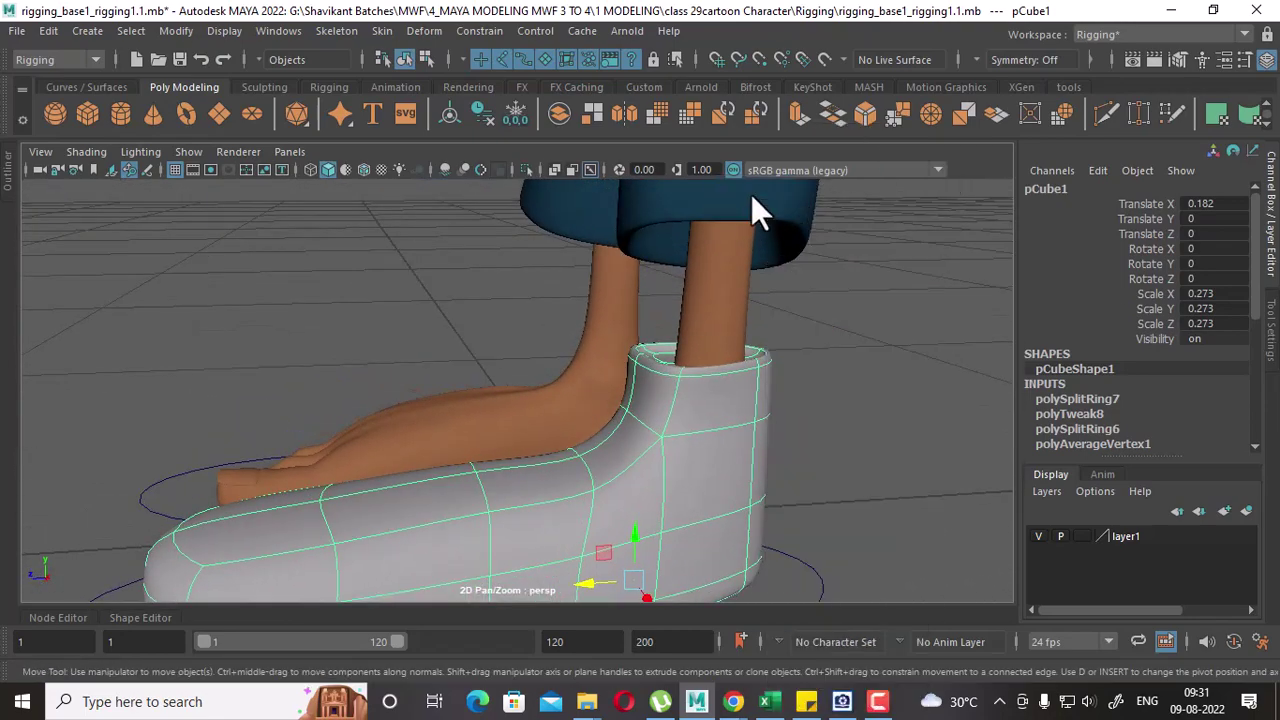
pyautogui.keyDown('alt'); pyautogui.moveTo(751, 194); pyautogui.dragTo(795, 360); pyautogui.keyUp('alt')
pyautogui.moveTo(826, 300)
pyautogui.mouseDown()
pyautogui.moveTo(591, 356)
pyautogui.moveTo(843, 423)
pyautogui.moveTo(775, 432)
pyautogui.mouseUp()
pyautogui.press('4')
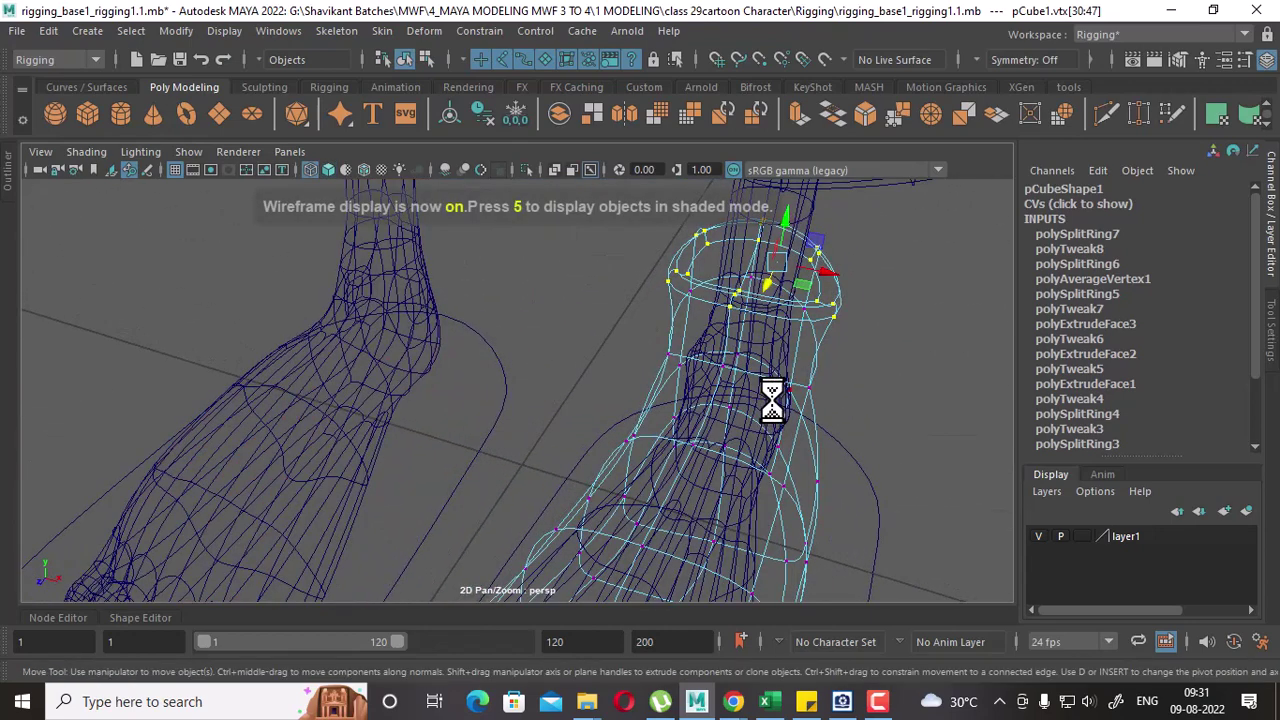
pyautogui.press('5')
pyautogui.press('r')
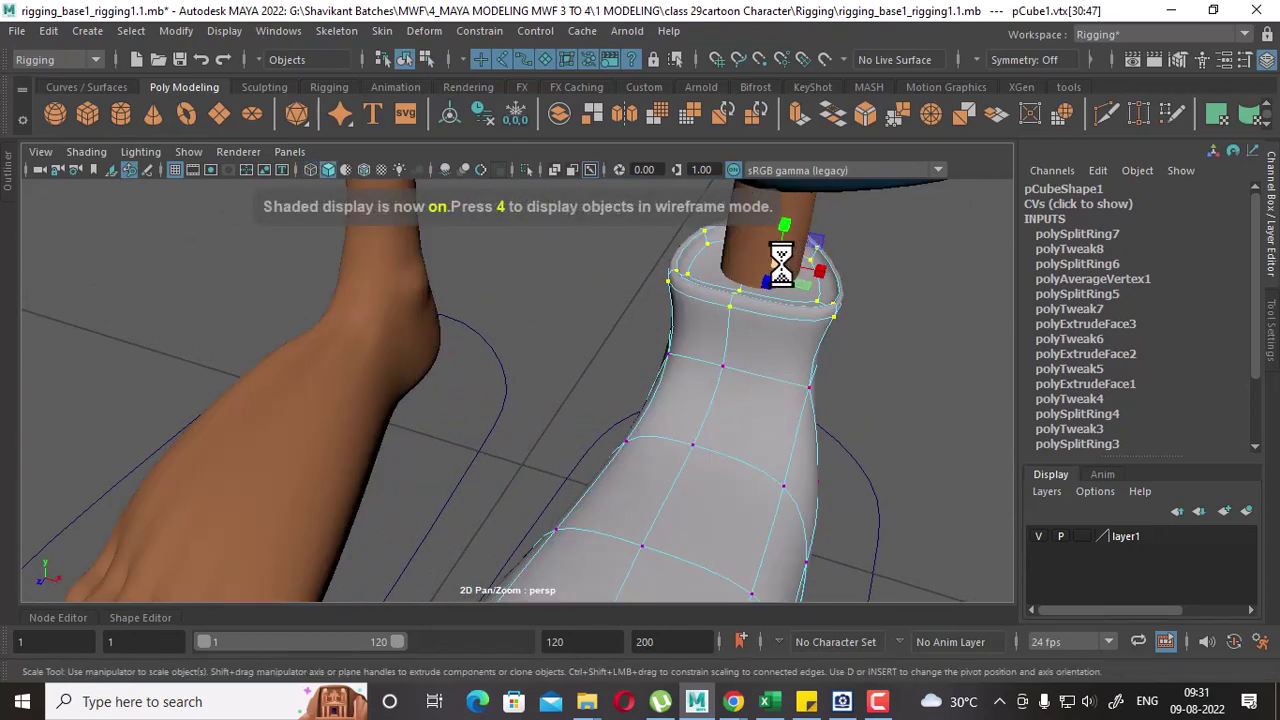
# Scale the top ring inward around the ankle and return to object mode.
pyautogui.keyDown('alt'); pyautogui.moveTo(771, 294); pyautogui.dragTo(760, 330); pyautogui.keyUp('alt')
pyautogui.moveTo(760, 330)
pyautogui.keyDown('alt'); pyautogui.mouseDown(button='right')
pyautogui.moveTo(748, 365)
pyautogui.moveTo(697, 357)
pyautogui.mouseUp(button='right'); pyautogui.keyUp('alt')
pyautogui.keyDown('alt'); pyautogui.moveTo(683, 346); pyautogui.dragTo(637, 395); pyautogui.keyUp('alt')
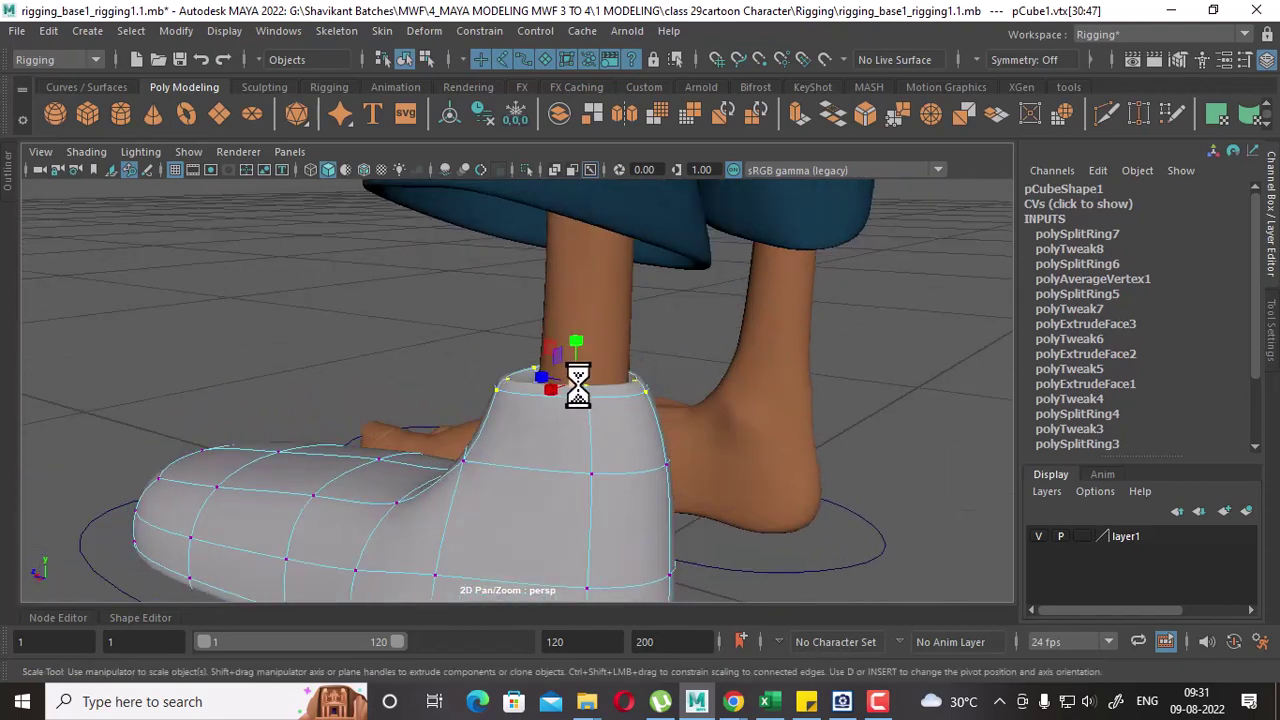
pyautogui.keyDown('alt'); pyautogui.moveTo(608, 443); pyautogui.dragTo(729, 423); pyautogui.keyUp('alt')
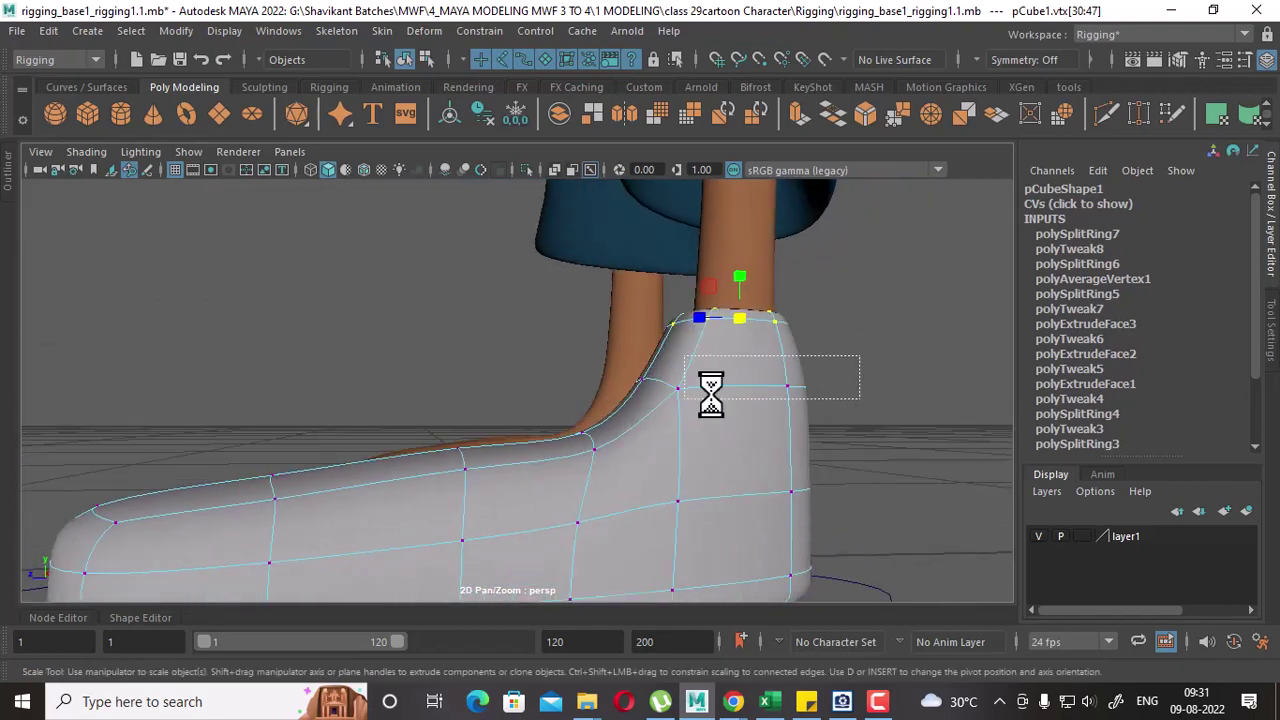
pyautogui.moveTo(651, 414)
pyautogui.keyDown('alt'); pyautogui.mouseDown()
pyautogui.moveTo(894, 423)
pyautogui.moveTo(660, 437)
pyautogui.mouseUp(); pyautogui.keyUp('alt')
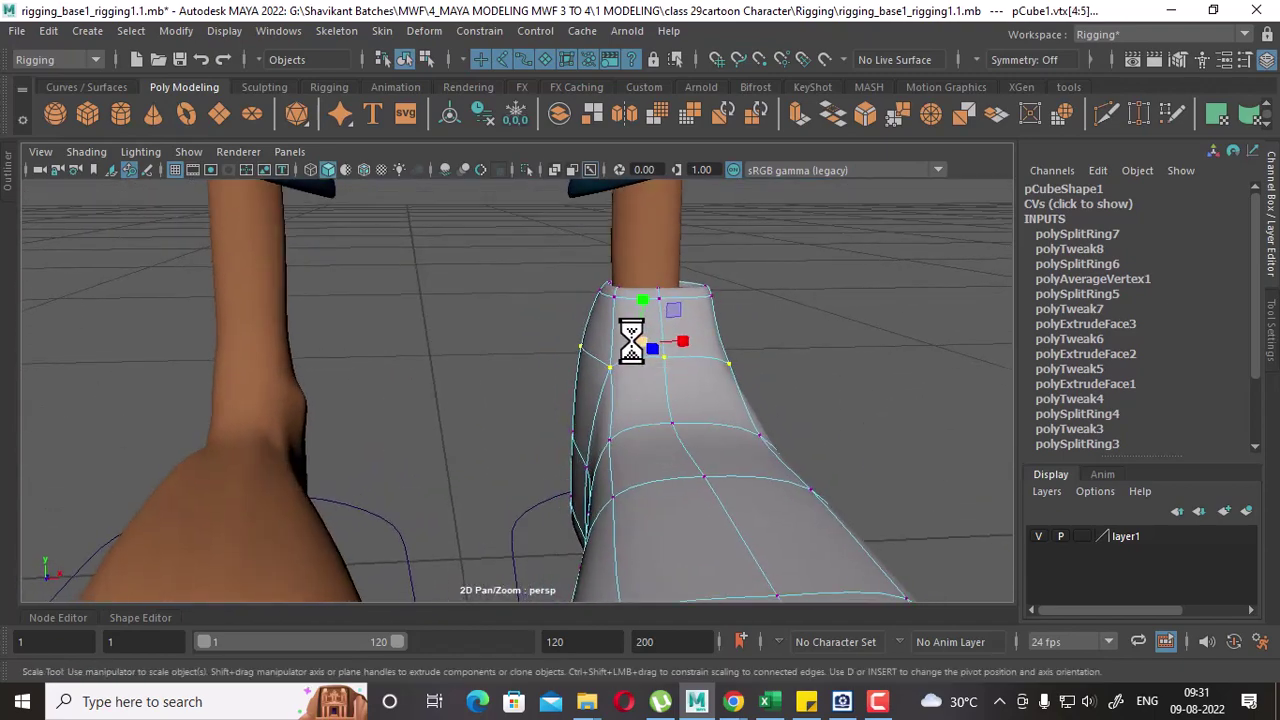
pyautogui.moveTo(631, 341)
pyautogui.keyDown('alt'); pyautogui.mouseDown()
pyautogui.moveTo(528, 371)
pyautogui.moveTo(783, 443)
pyautogui.moveTo(709, 437)
pyautogui.mouseUp(); pyautogui.keyUp('alt')
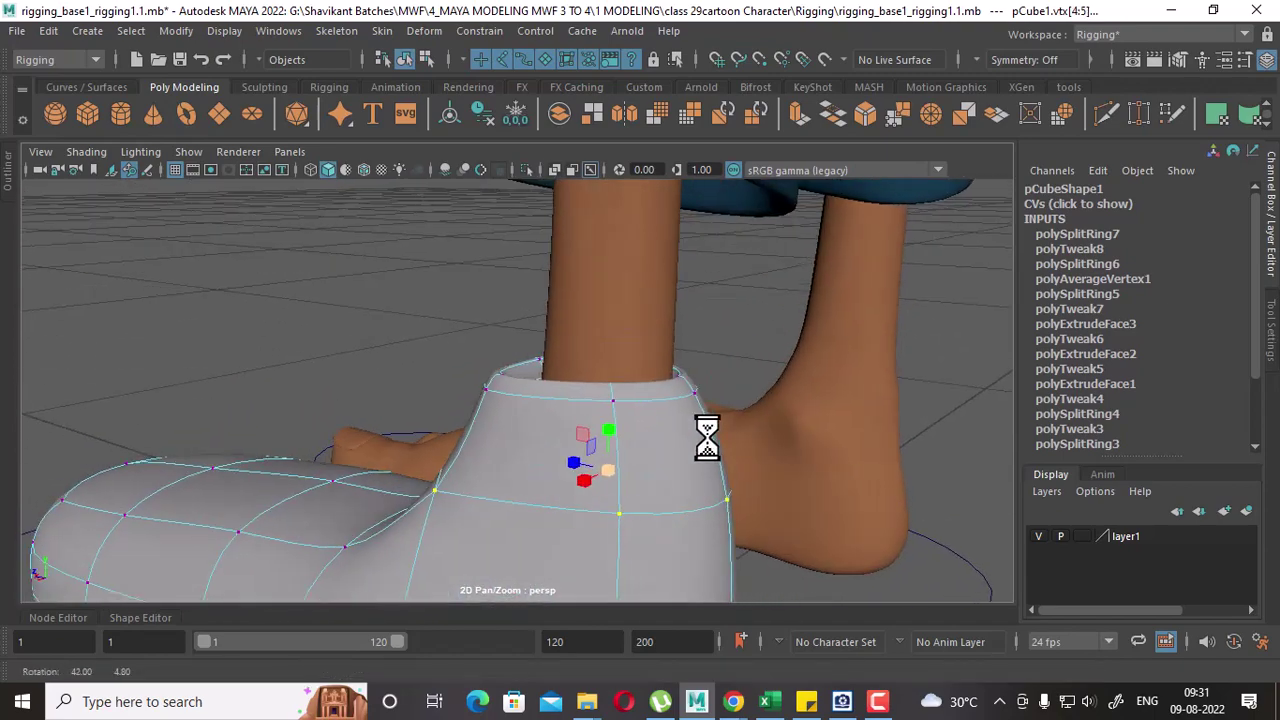
pyautogui.moveTo(608, 470)
pyautogui.mouseDown()
pyautogui.moveTo(529, 551)
pyautogui.moveTo(849, 457)
pyautogui.moveTo(337, 437)
pyautogui.mouseUp()
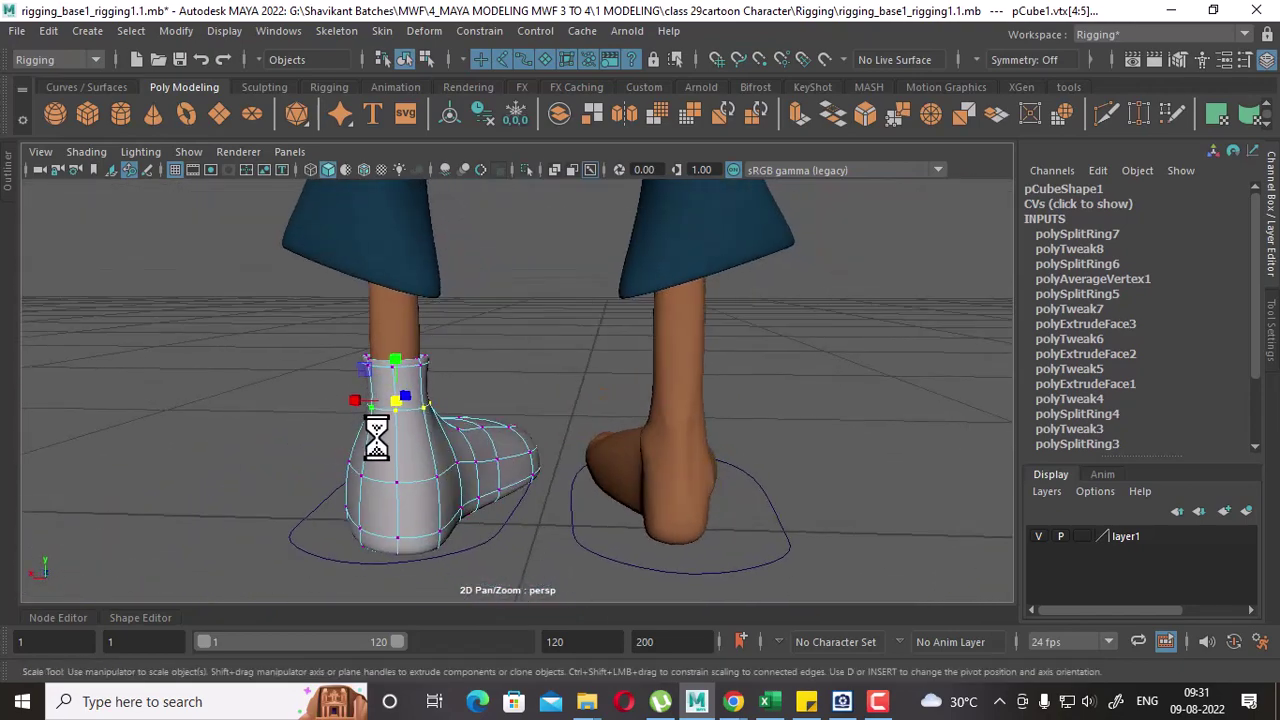
pyautogui.moveTo(410, 190); pyautogui.dragTo(499, 125, button='right')
pyautogui.moveTo(527, 311)
pyautogui.keyDown('alt'); pyautogui.mouseDown()
pyautogui.moveTo(471, 398)
pyautogui.moveTo(649, 435)
pyautogui.moveTo(300, 492)
pyautogui.moveTo(372, 494)
pyautogui.mouseUp(); pyautogui.keyUp('alt')
# Move an edge of the cloth1 pant leg above the ankle to cover poking-through skin.
pyautogui.click(440, 350)
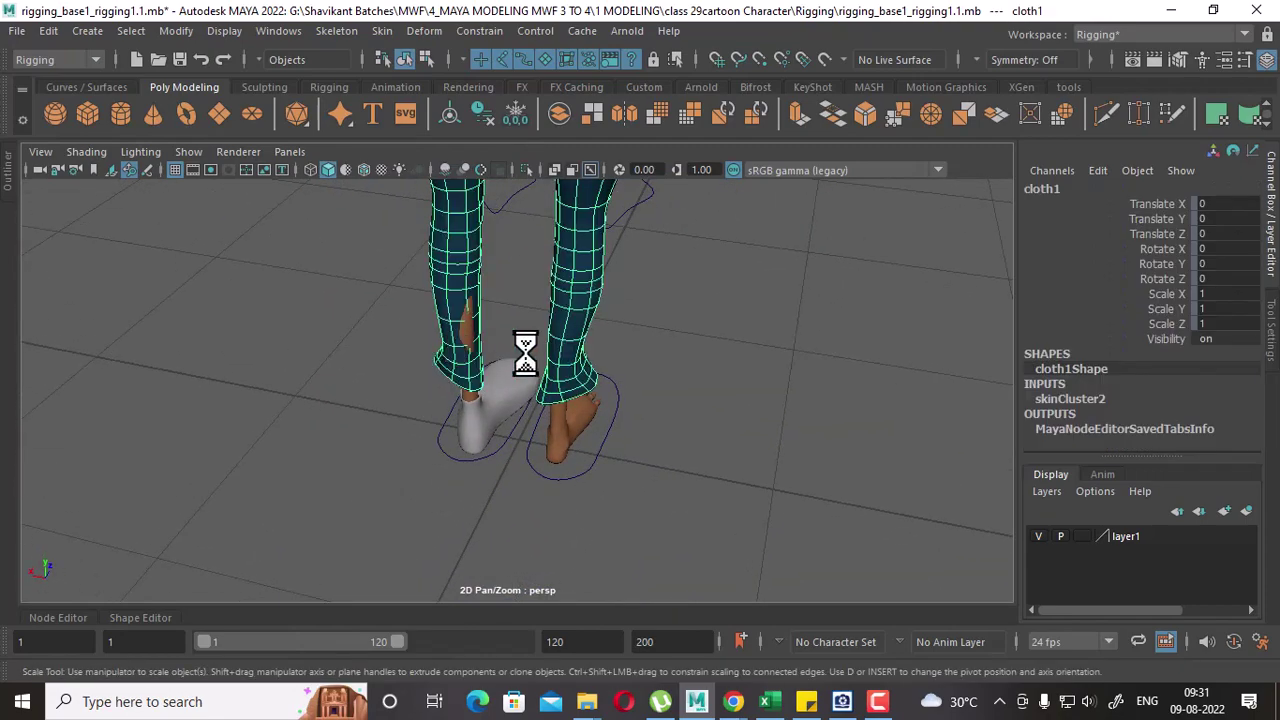
pyautogui.moveTo(523, 349)
pyautogui.keyDown('alt'); pyautogui.mouseDown()
pyautogui.moveTo(789, 423)
pyautogui.moveTo(851, 503)
pyautogui.moveTo(810, 490)
pyautogui.mouseUp(); pyautogui.keyUp('alt')
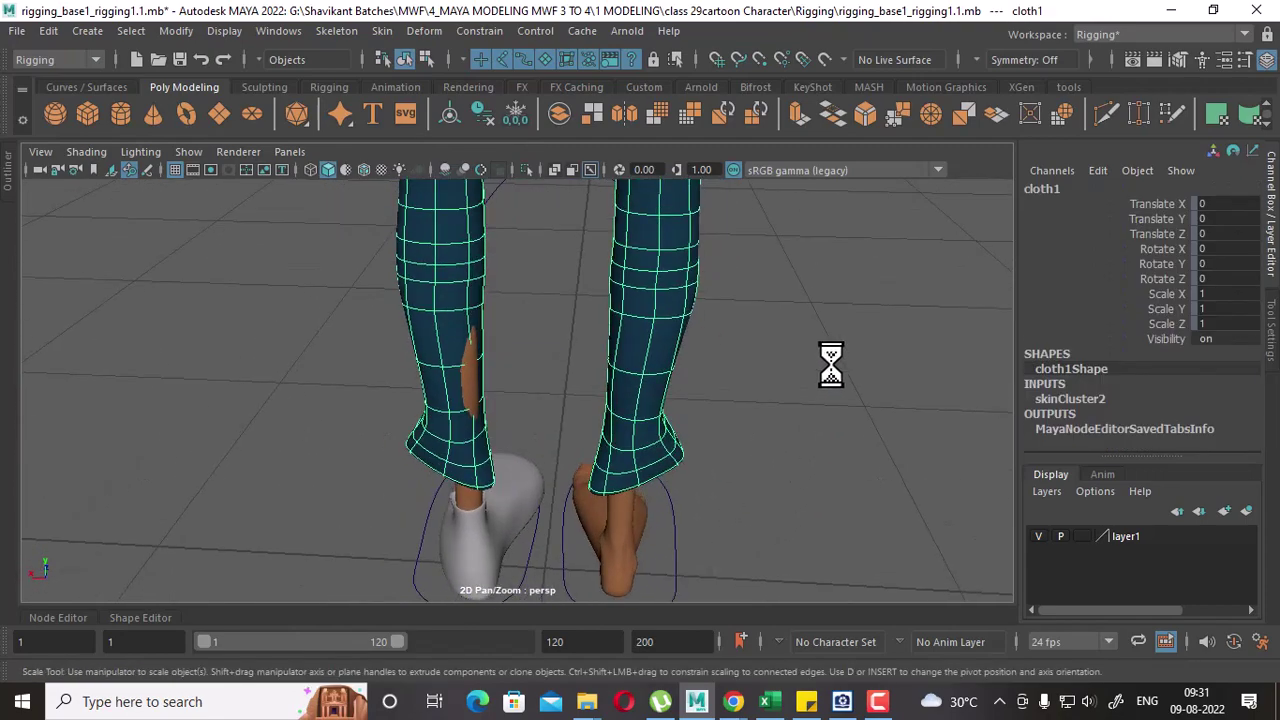
pyautogui.moveTo(760, 195); pyautogui.dragTo(760, 150, button='right')
pyautogui.click(475, 344)
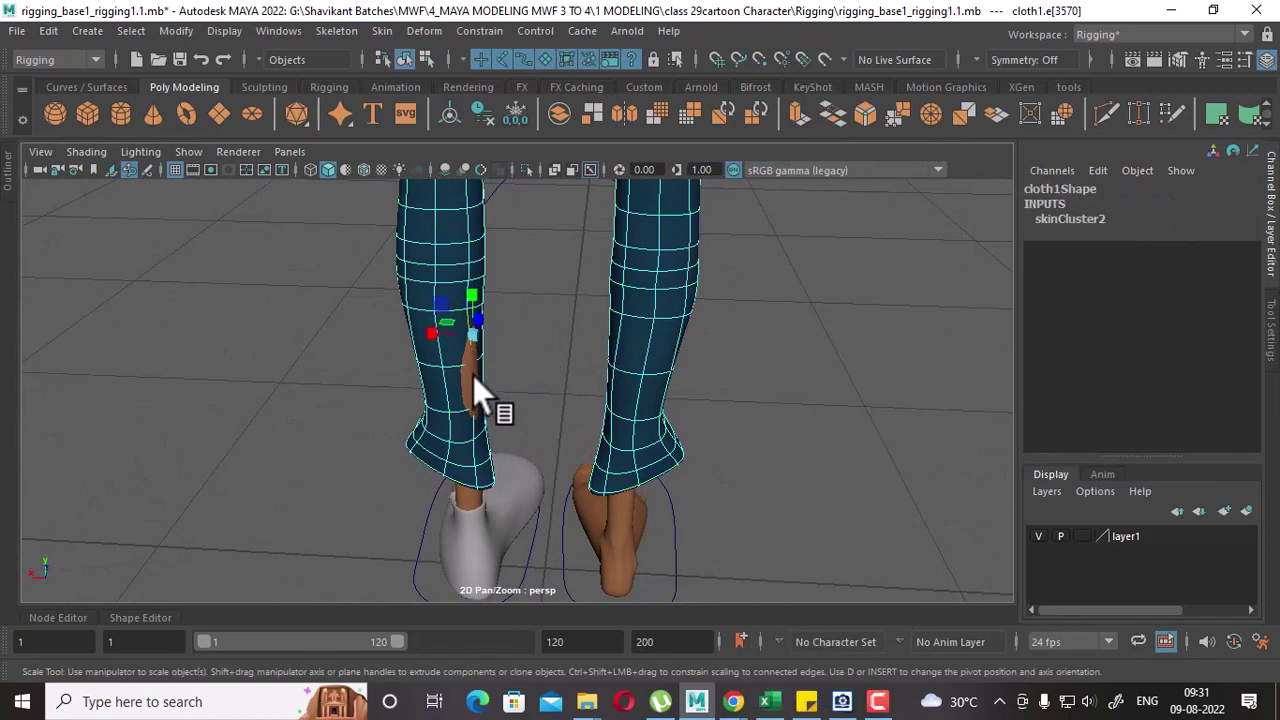
pyautogui.moveTo(473, 385)
pyautogui.keyDown('alt'); pyautogui.mouseDown()
pyautogui.moveTo(488, 310)
pyautogui.moveTo(458, 315)
pyautogui.moveTo(500, 329)
pyautogui.moveTo(430, 302)
pyautogui.mouseUp(); pyautogui.keyUp('alt')
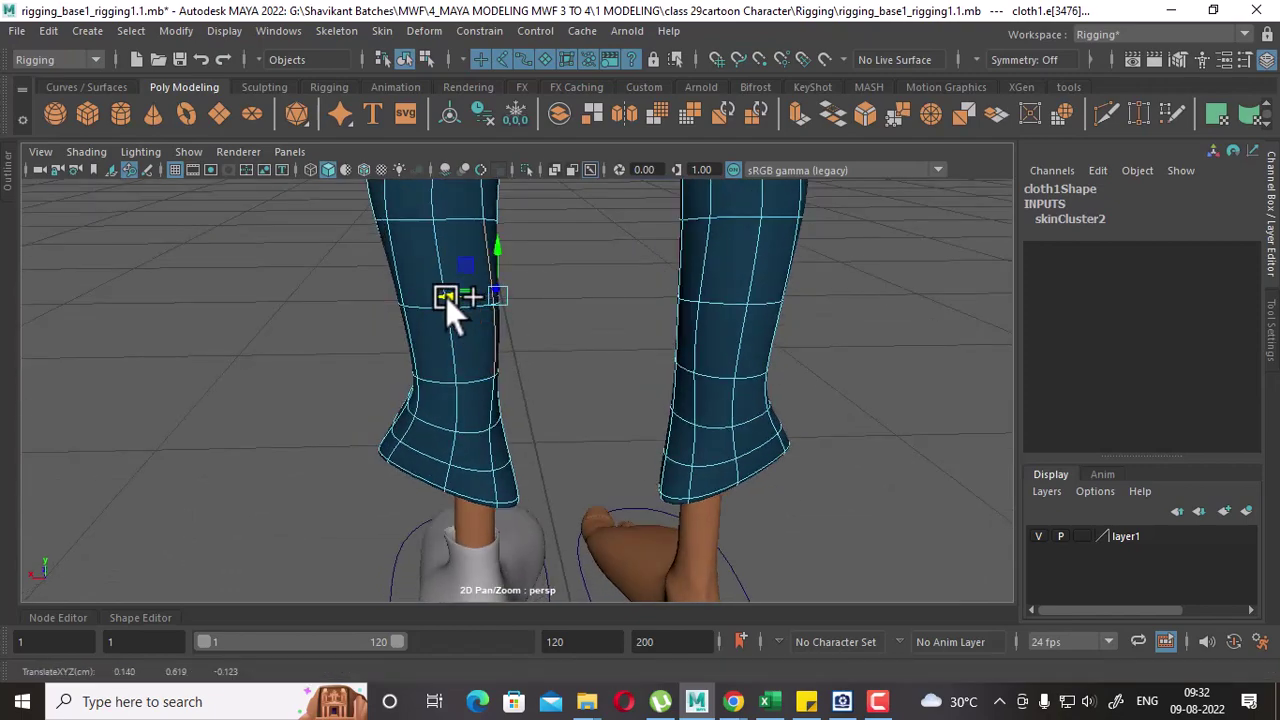
pyautogui.moveTo(470, 250); pyautogui.dragTo(470, 135, button='right')
pyautogui.moveTo(551, 475)
pyautogui.keyDown('alt'); pyautogui.mouseDown()
pyautogui.moveTo(740, 414)
pyautogui.moveTo(556, 510)
pyautogui.mouseUp(); pyautogui.keyUp('alt')
# Delete the shoe's history and freeze its transformations.
pyautogui.click(463, 480)
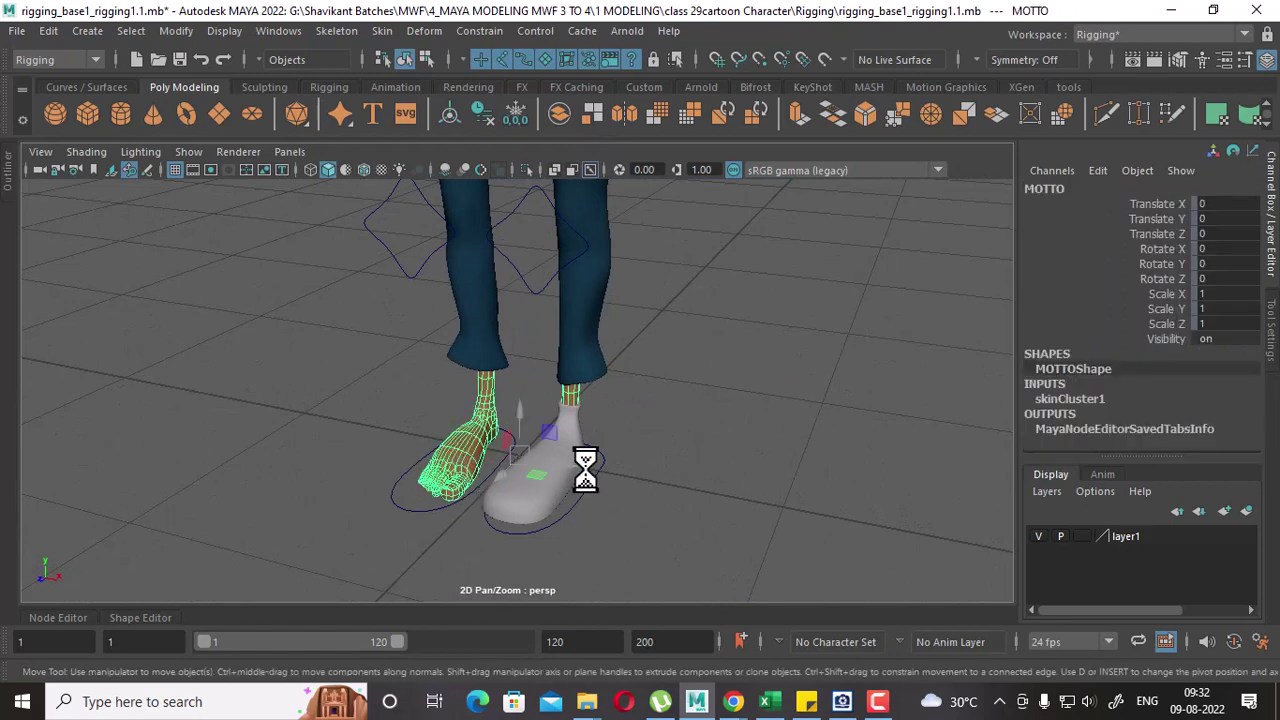
pyautogui.keyDown('alt'); pyautogui.moveTo(586, 457); pyautogui.dragTo(620, 534); pyautogui.keyUp('alt')
pyautogui.keyDown('alt'); pyautogui.moveTo(642, 476); pyautogui.dragTo(424, 494); pyautogui.keyUp('alt')
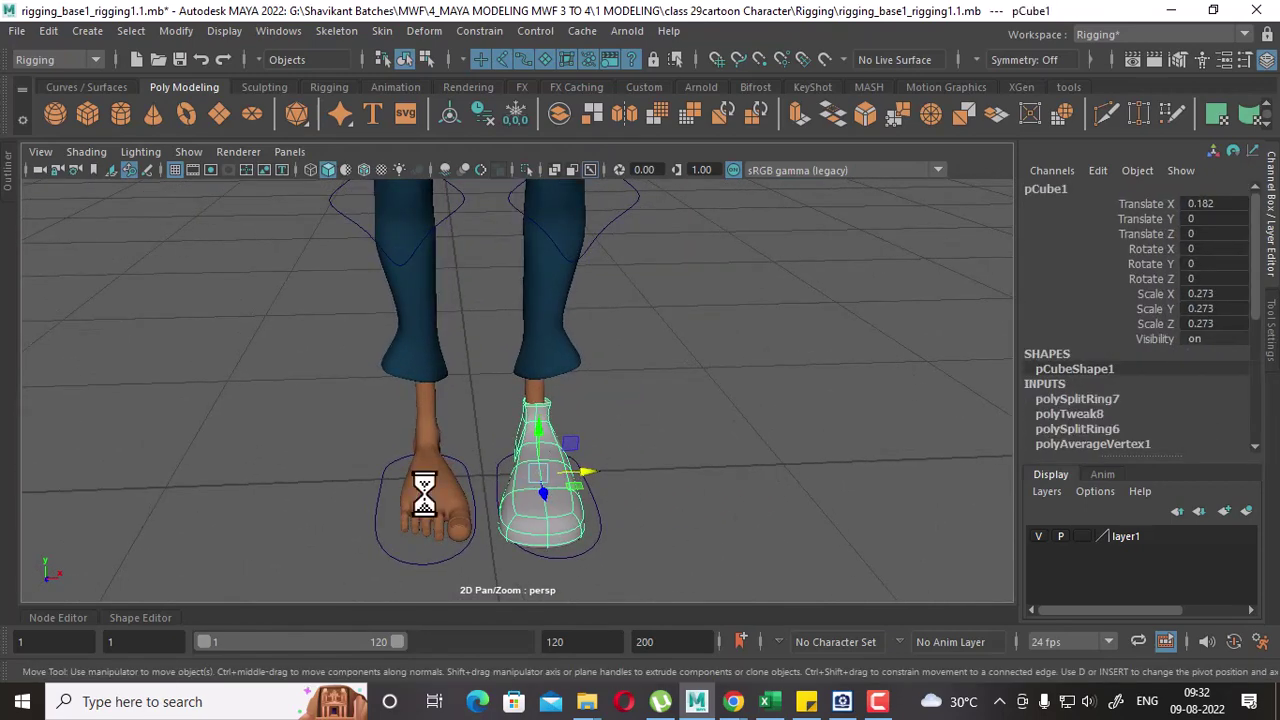
pyautogui.moveTo(758, 483)
pyautogui.keyDown('alt'); pyautogui.mouseDown()
pyautogui.moveTo(711, 443)
pyautogui.moveTo(660, 486)
pyautogui.moveTo(716, 449)
pyautogui.mouseUp(); pyautogui.keyUp('alt')
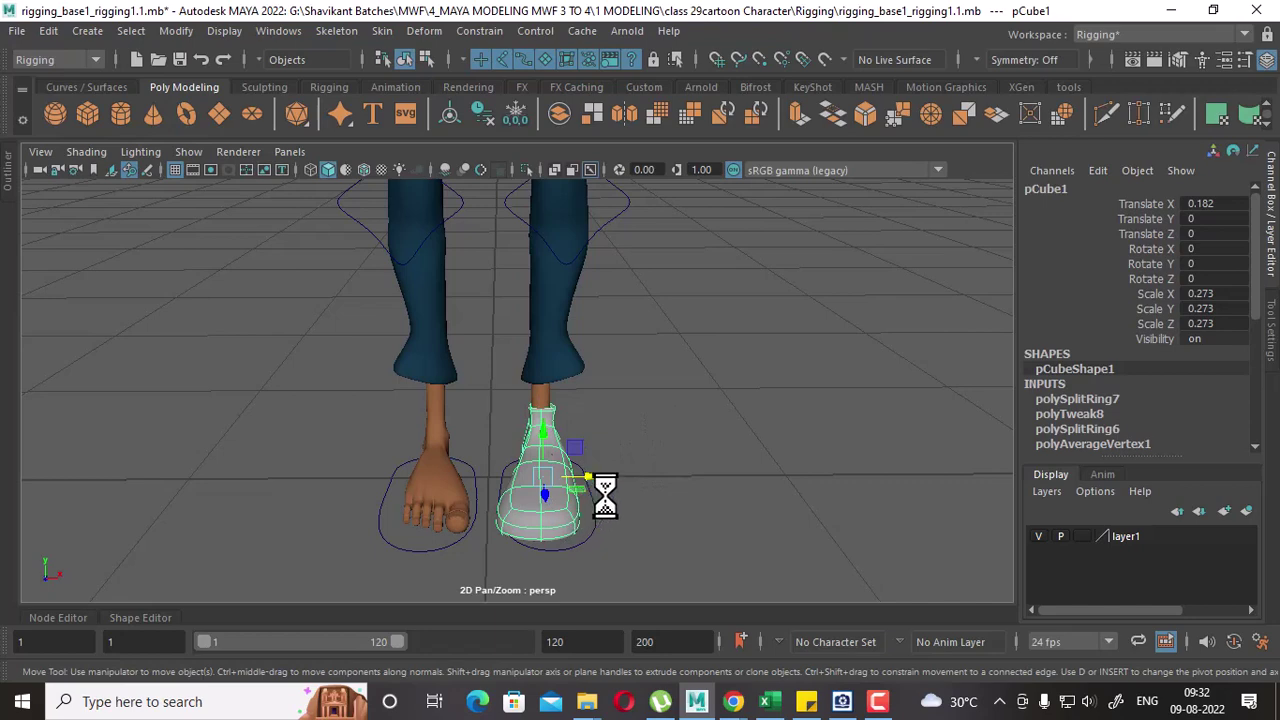
pyautogui.click(482, 113)
pyautogui.click(515, 113)
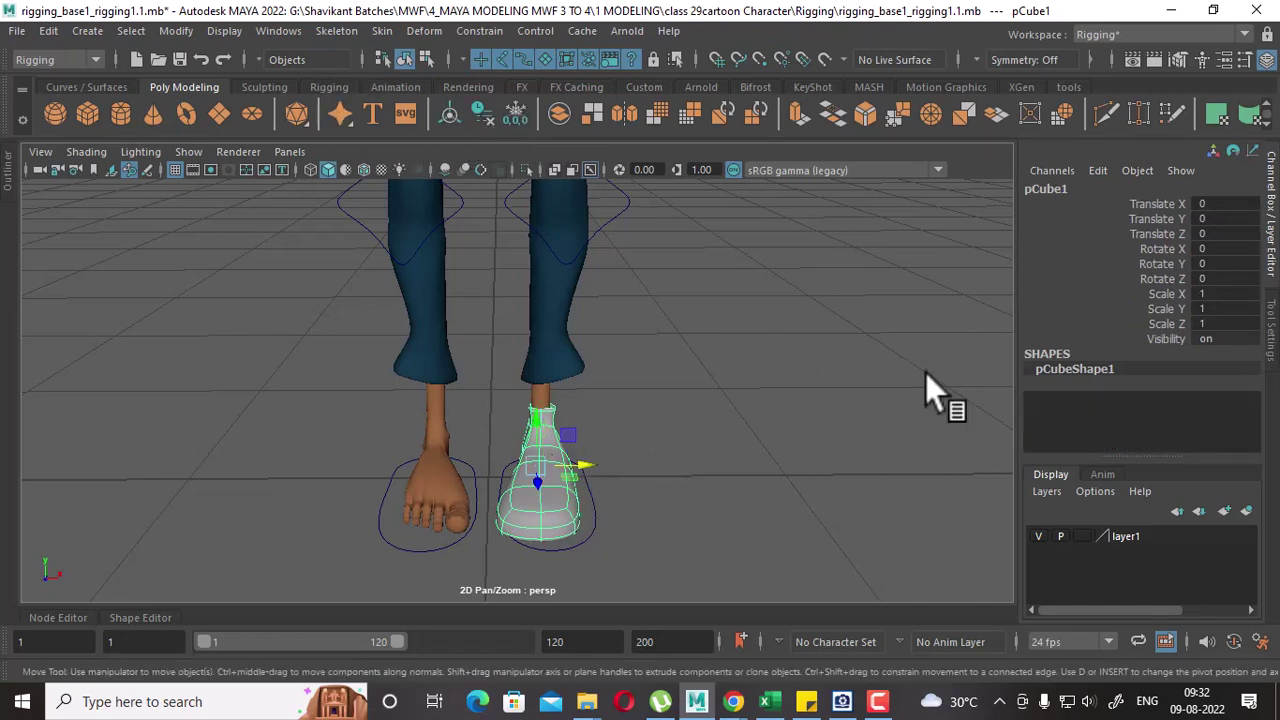
# Move the shoe's pivot to the grid origin using grid snapping.
pyautogui.keyDown('alt'); pyautogui.moveTo(682, 502); pyautogui.dragTo(648, 492); pyautogui.keyUp('alt')
pyautogui.press('d')
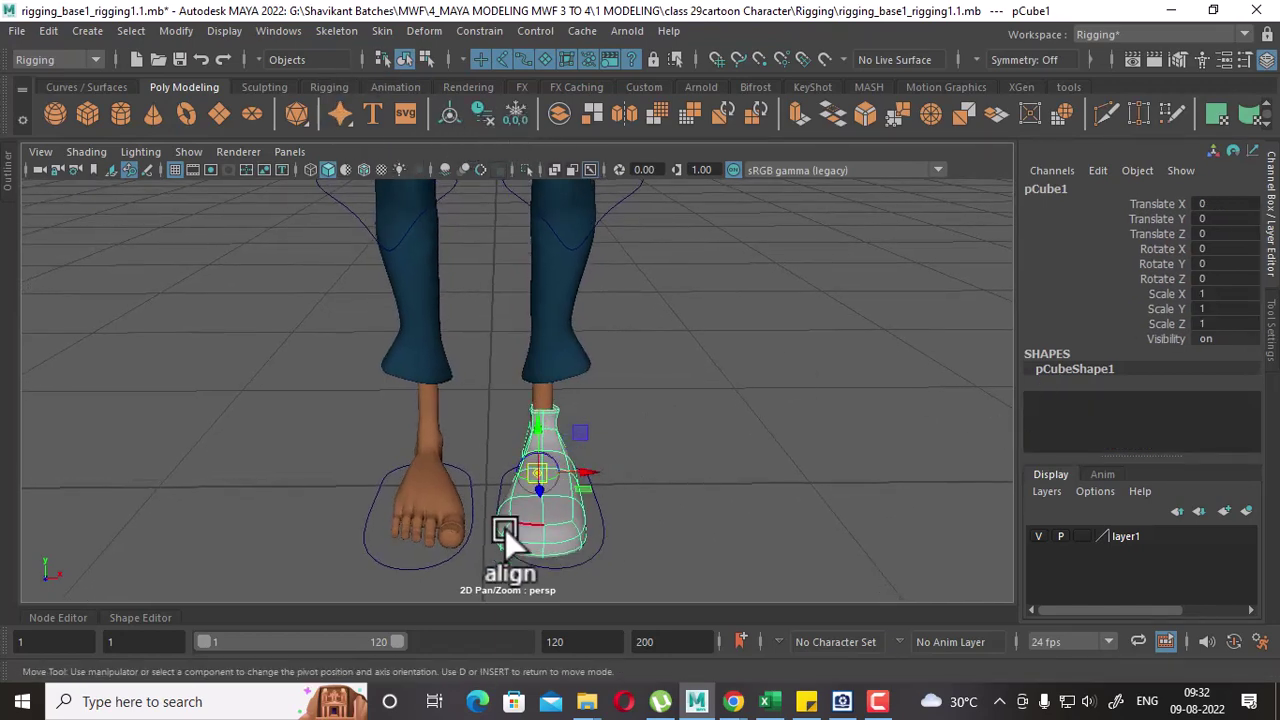
pyautogui.click(482, 495)
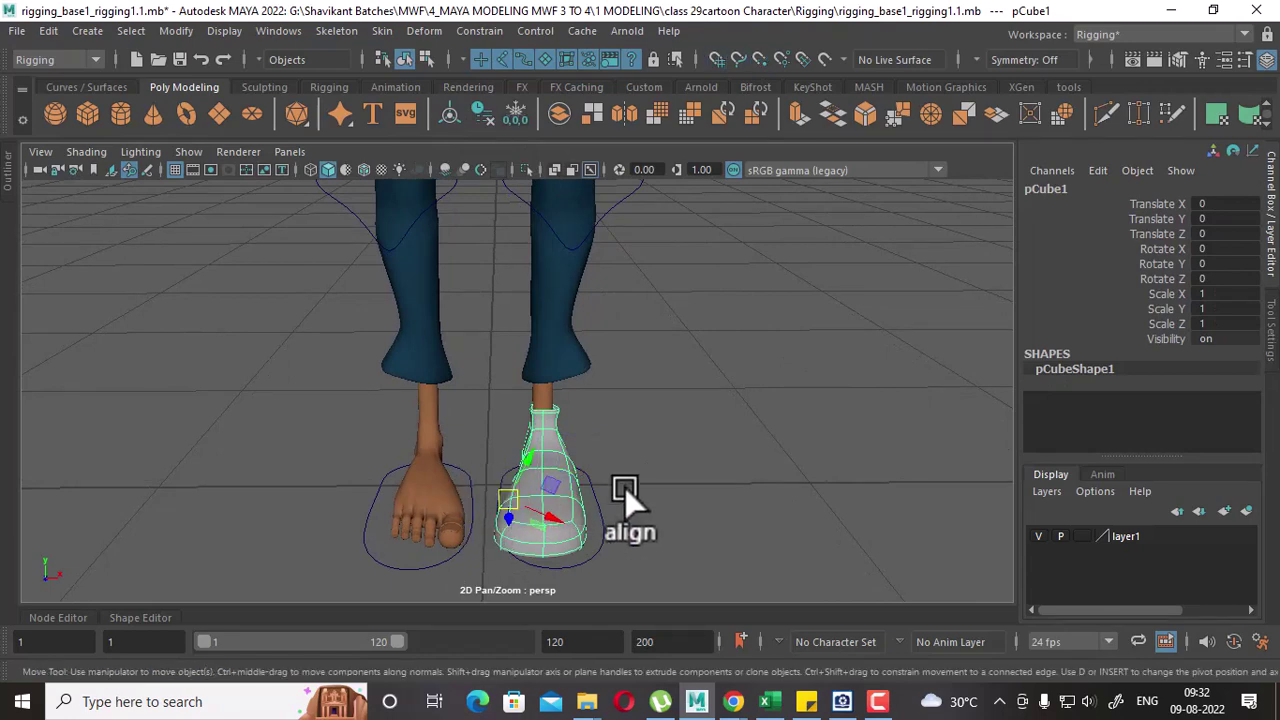
pyautogui.press('d')
pyautogui.keyDown('alt'); pyautogui.moveTo(625, 493); pyautogui.dragTo(551, 532); pyautogui.keyUp('alt')
pyautogui.press('d')
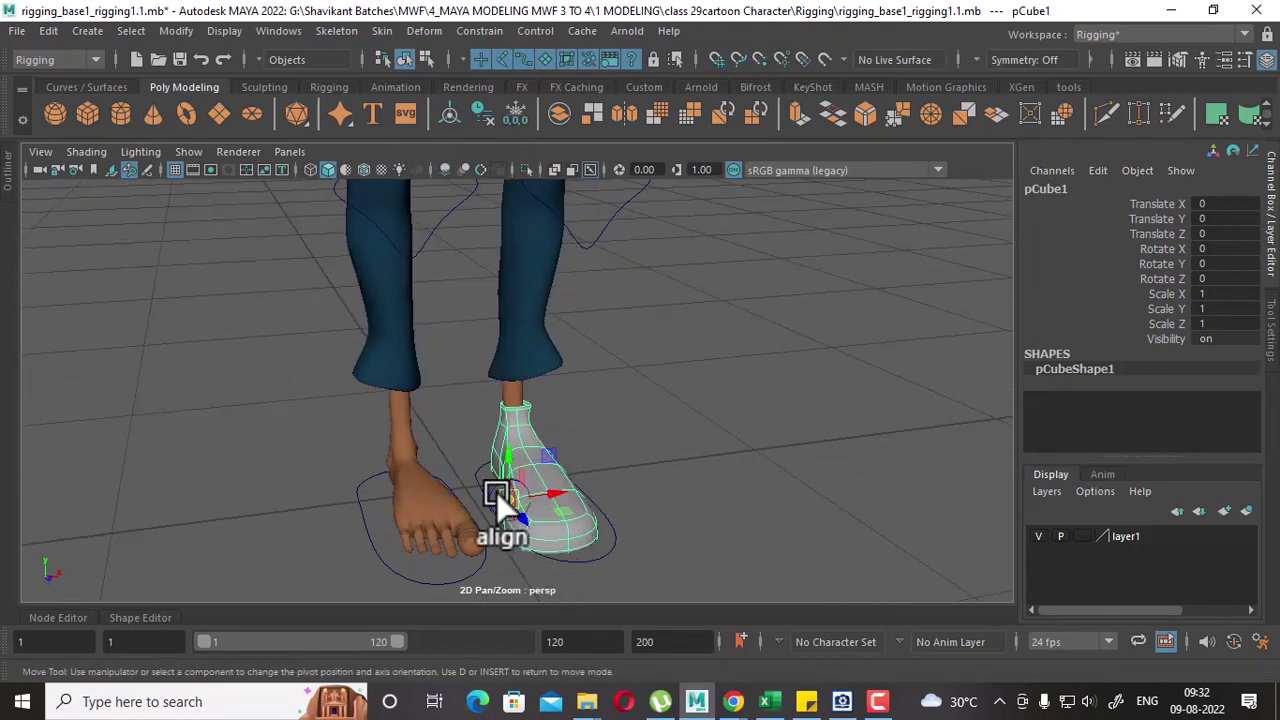
pyautogui.press('v')
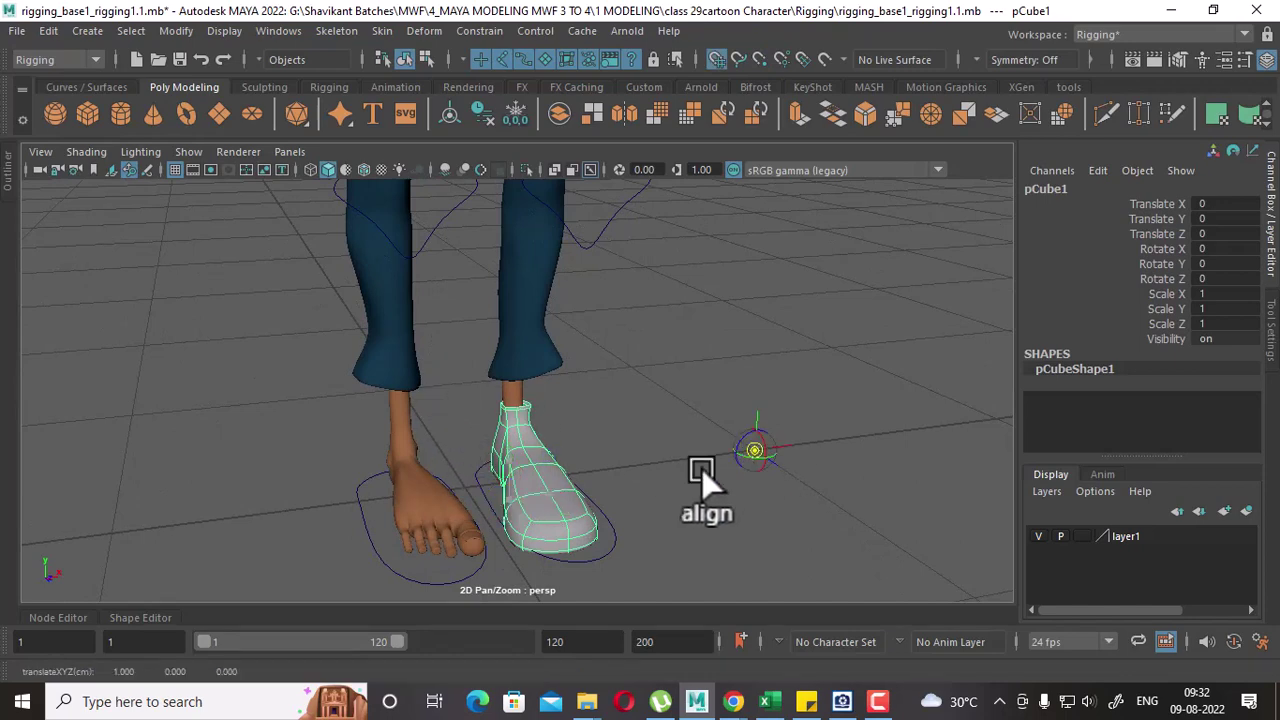
pyautogui.click(524, 504)
# Duplicate the shoe with Duplicate Special at reset defaults and Scale X -1, mirroring it to the other foot.
pyautogui.click(50, 30)
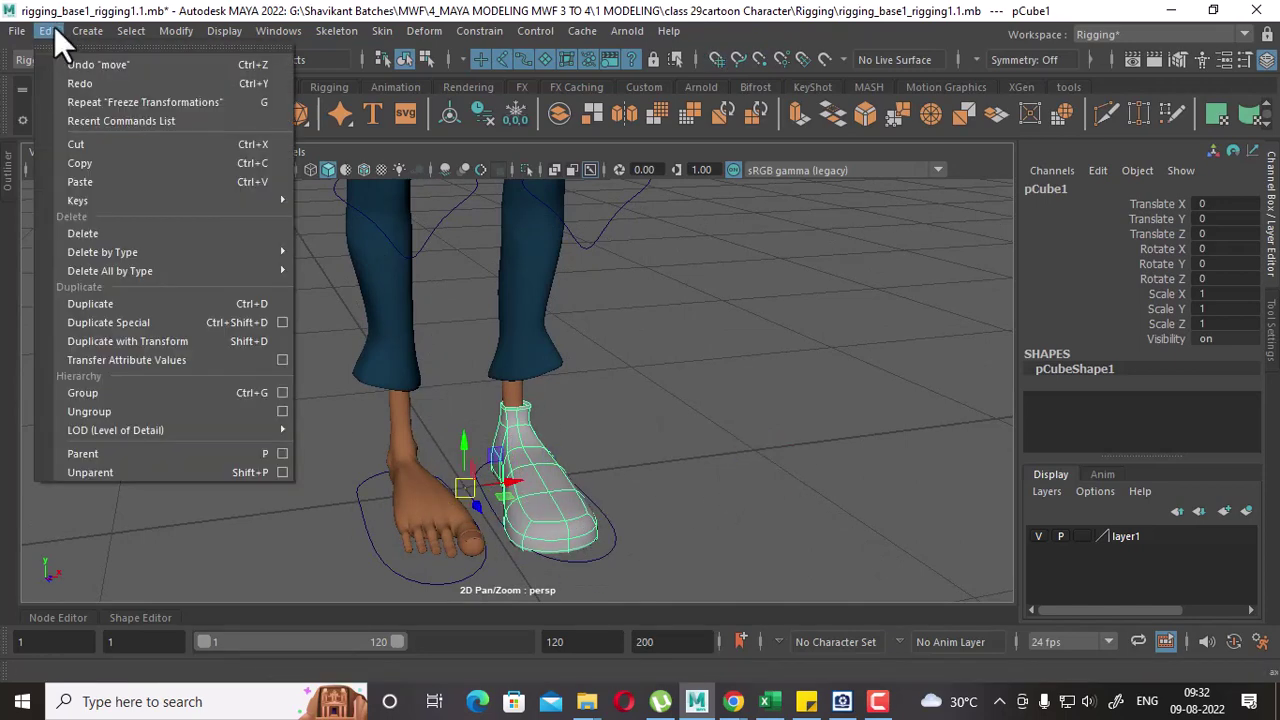
pyautogui.click(282, 322)
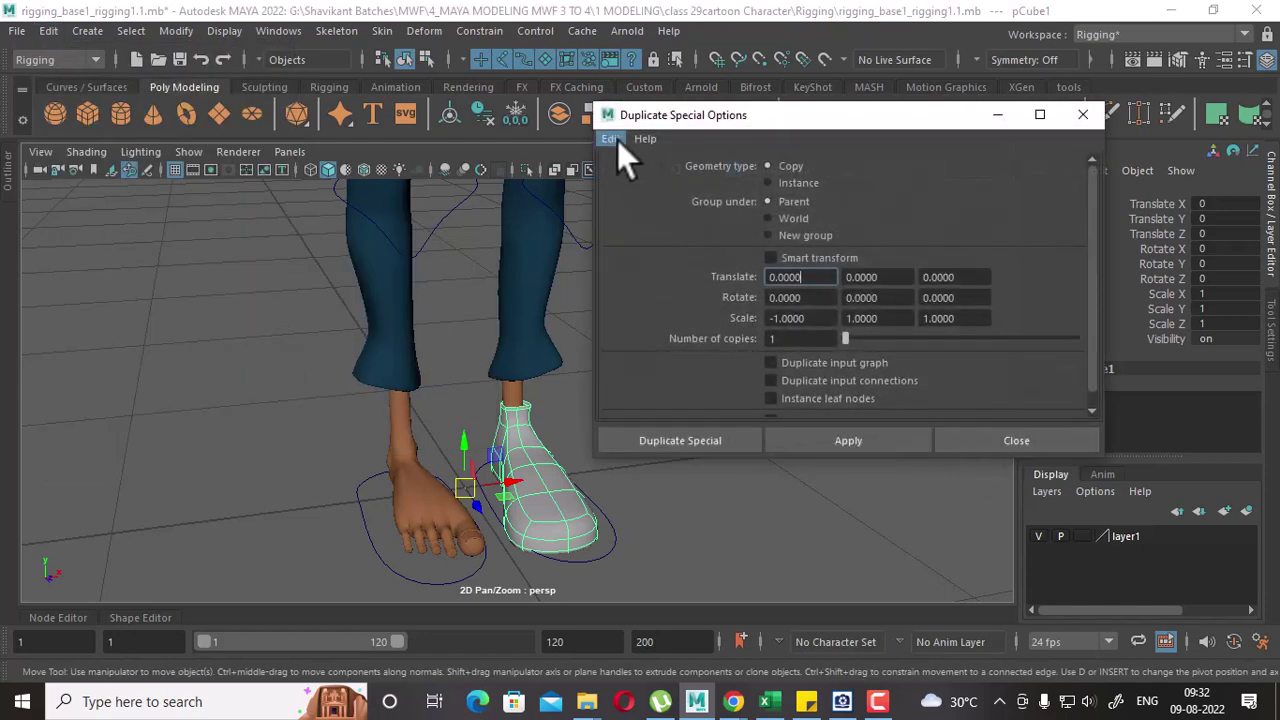
pyautogui.click(617, 140)
pyautogui.click(627, 175)
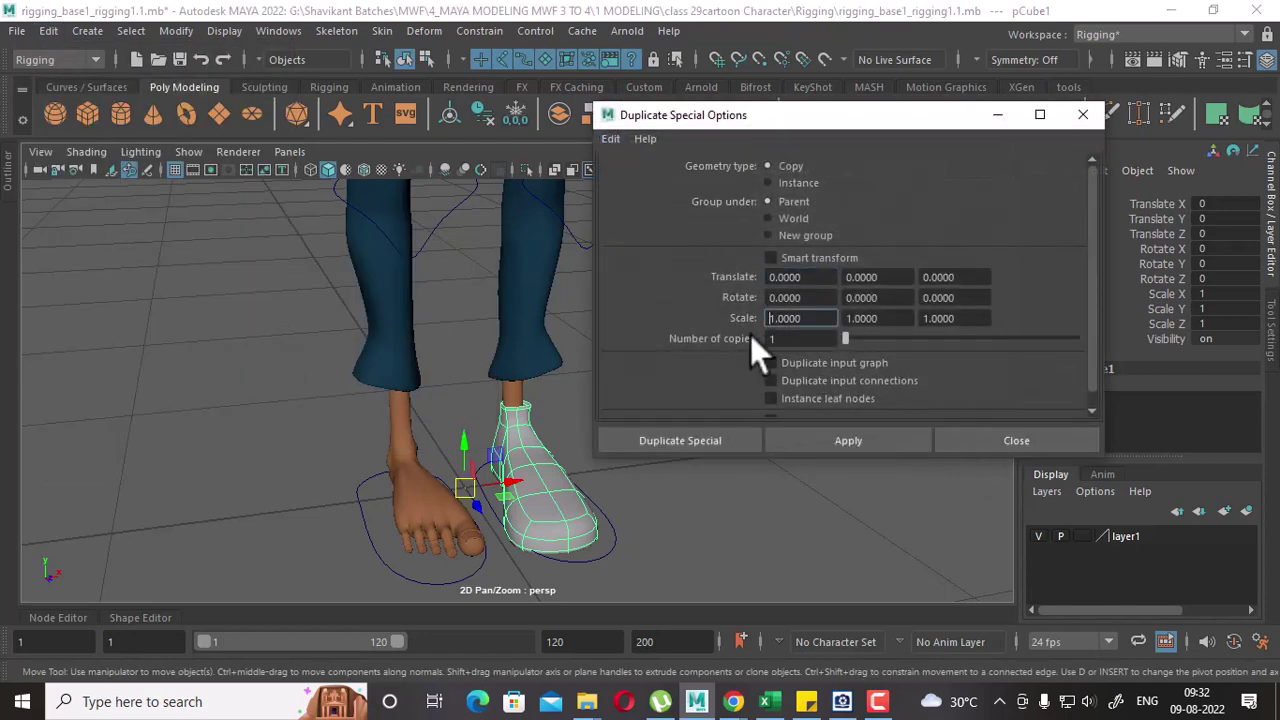
pyautogui.write('-')
pyautogui.click(848, 446)
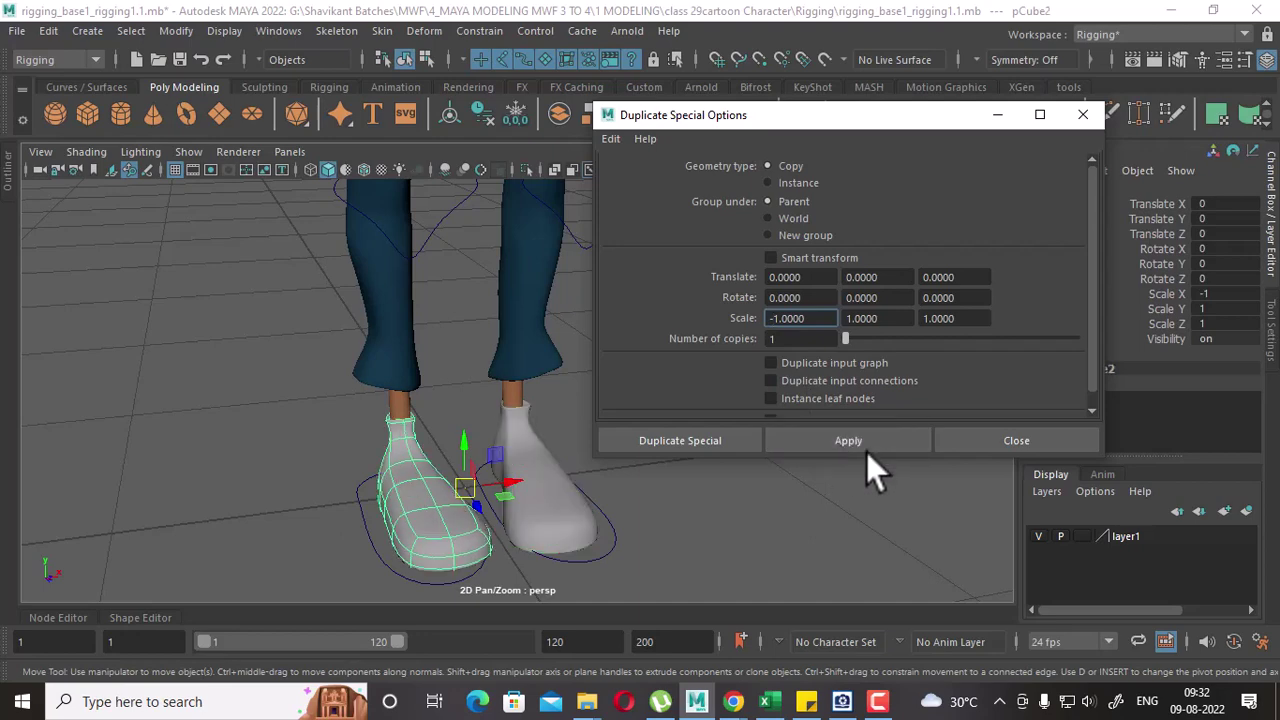
pyautogui.click(1035, 438)
# Freeze transformations on both shoes so the mirrored copy pCube2's Scale X becomes 1.
pyautogui.keyDown('alt'); pyautogui.moveTo(712, 482); pyautogui.dragTo(686, 531); pyautogui.keyUp('alt')
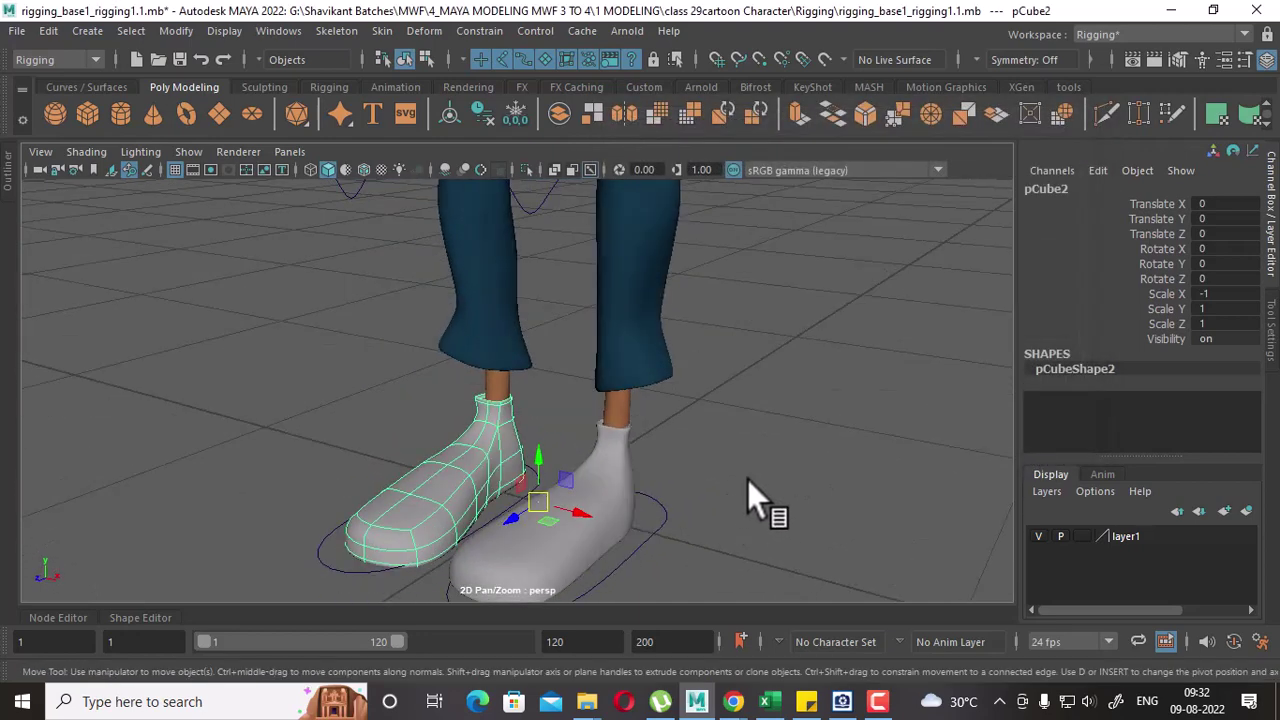
pyautogui.click(614, 492)
pyautogui.keyDown('shift'); pyautogui.click(475, 480); pyautogui.keyUp('shift')
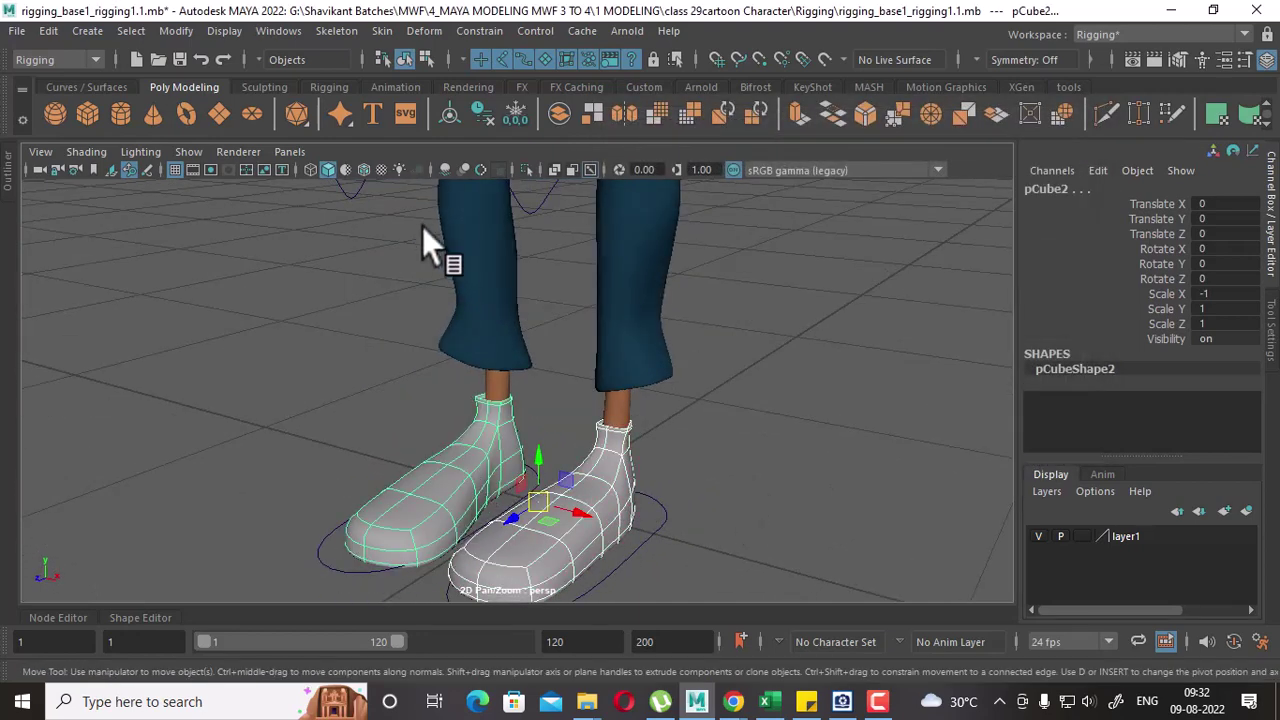
pyautogui.click(450, 112)
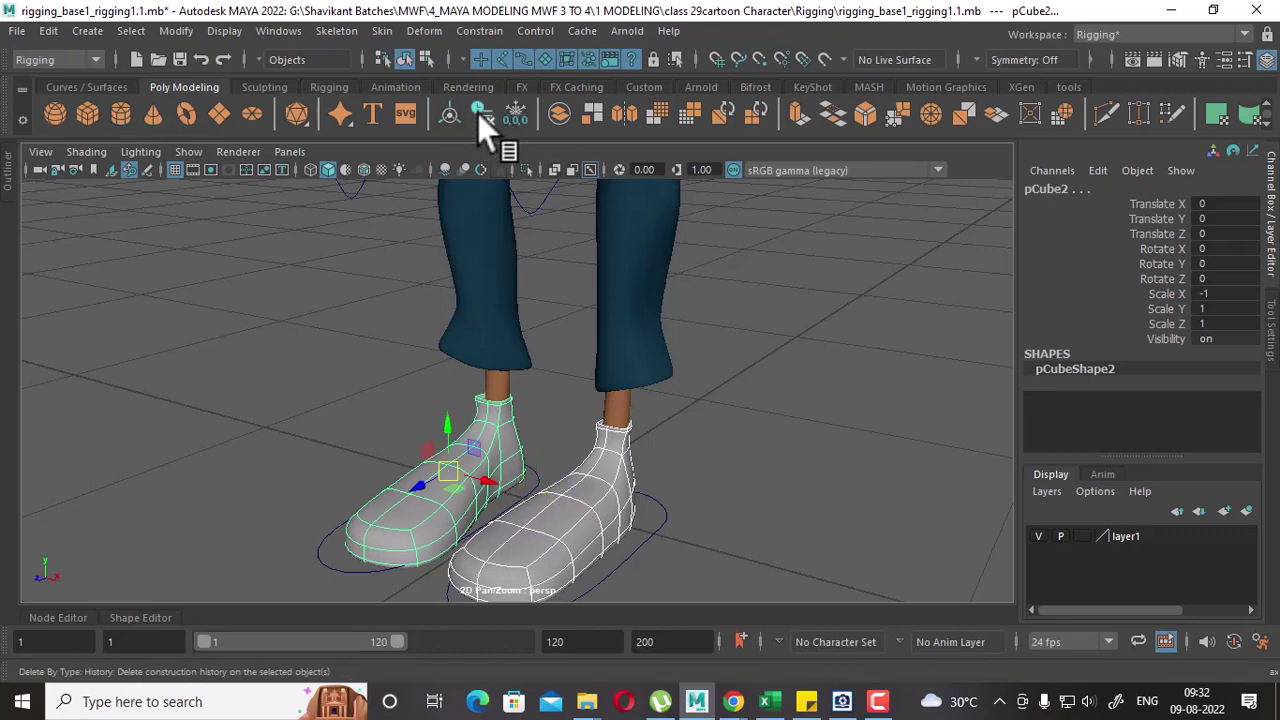
pyautogui.click(783, 535)
# Assign a new Lambert material (lambert4) to both shoes and set its colour to dark grey.
pyautogui.click(614, 505)
pyautogui.keyDown('shift'); pyautogui.click(447, 489); pyautogui.keyUp('shift')
pyautogui.rightClick(496, 478)
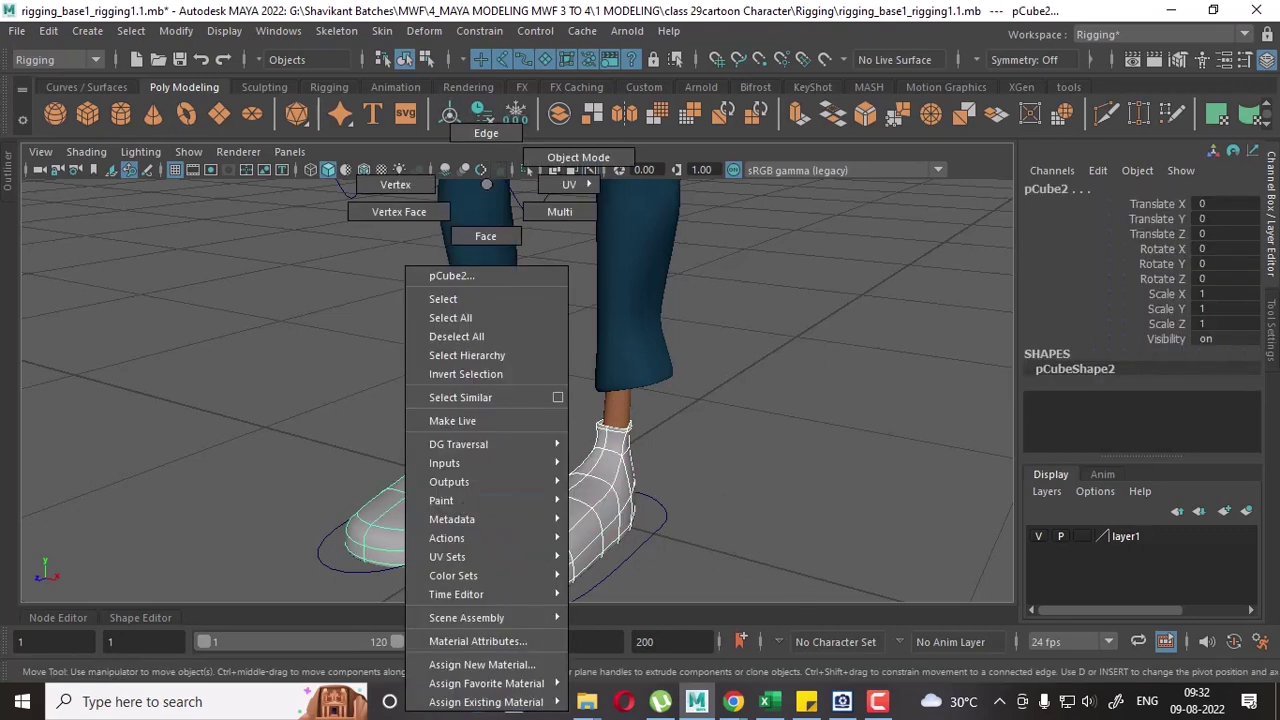
pyautogui.moveTo(486, 683)
pyautogui.click(636, 562)
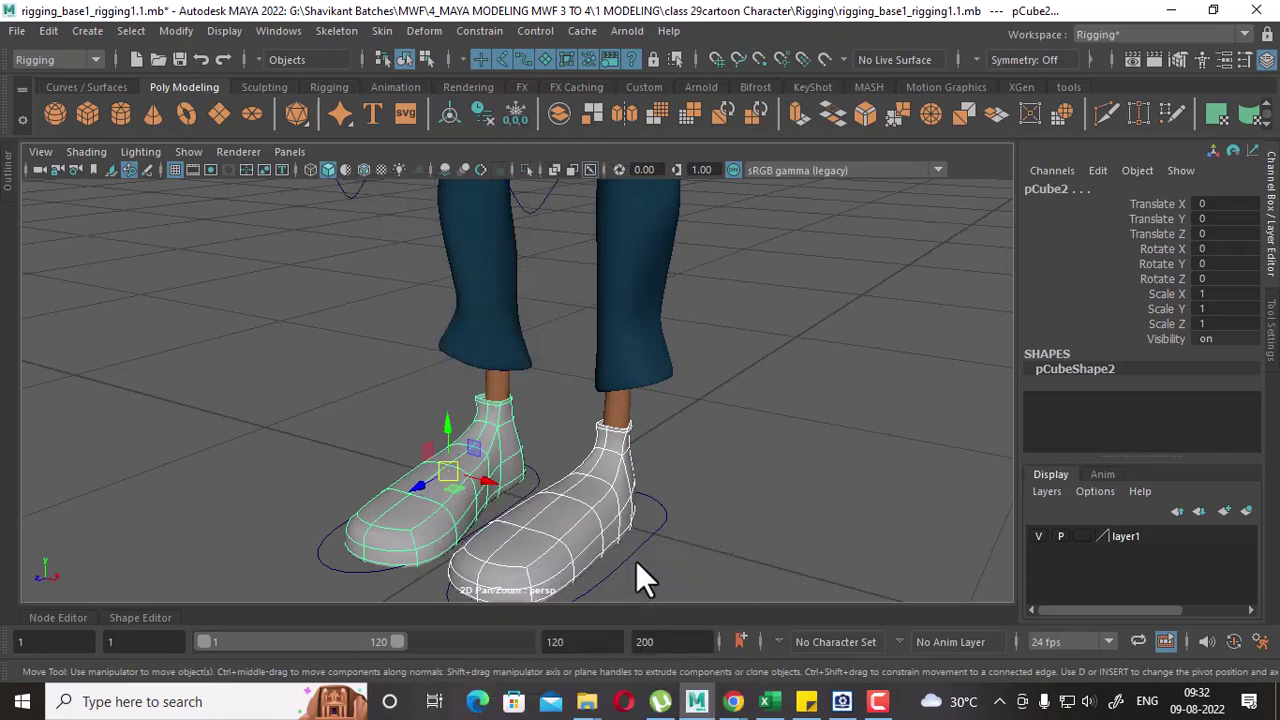
pyautogui.click(441, 443)
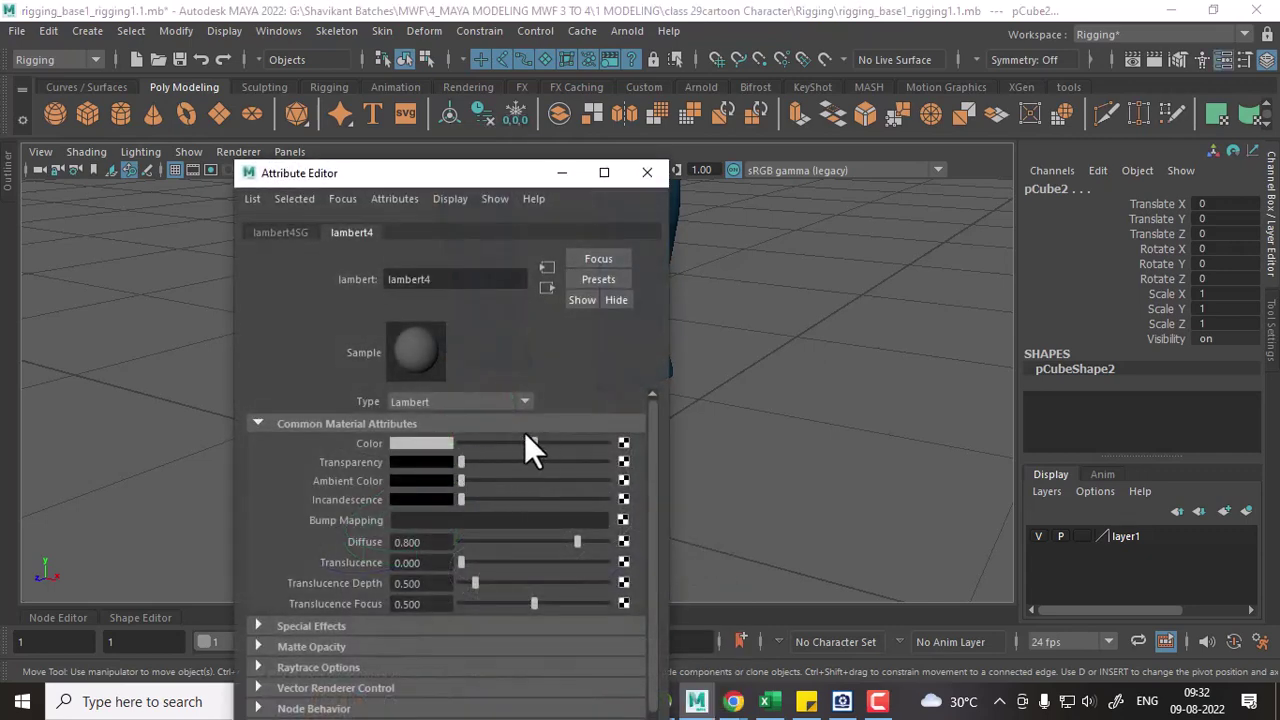
pyautogui.click(557, 390)
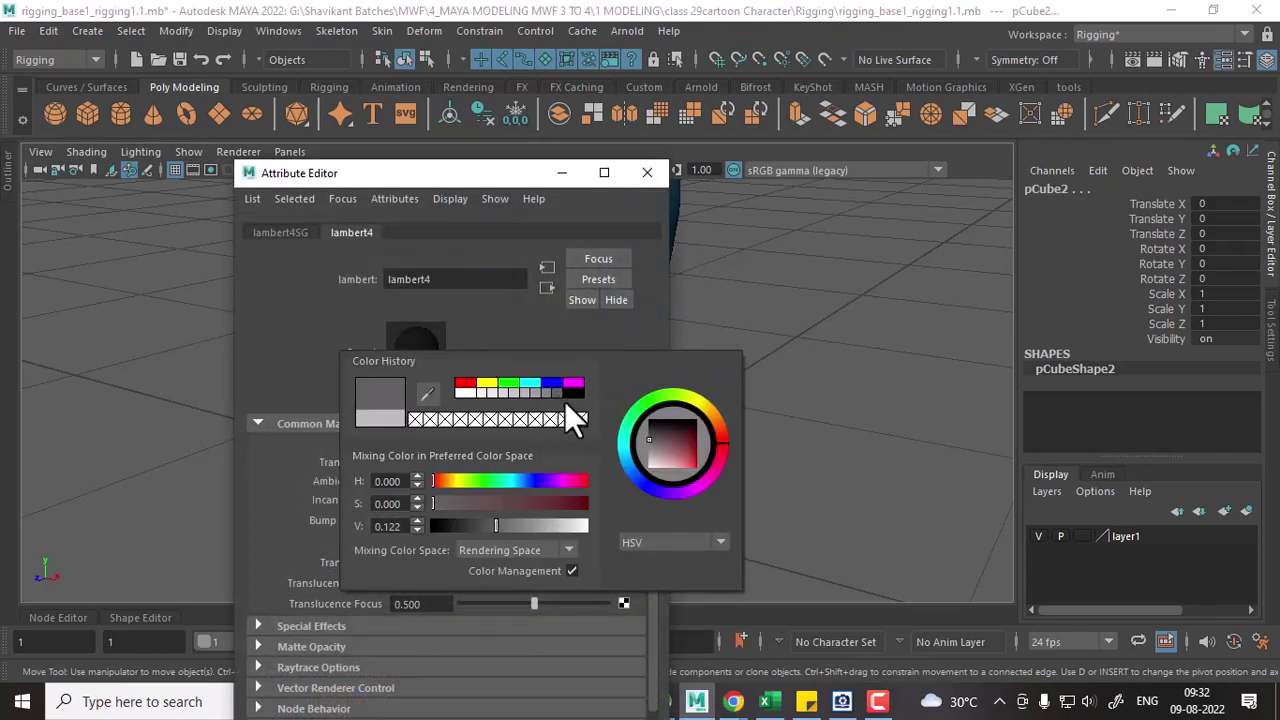
pyautogui.click(657, 182)
pyautogui.click(809, 495)
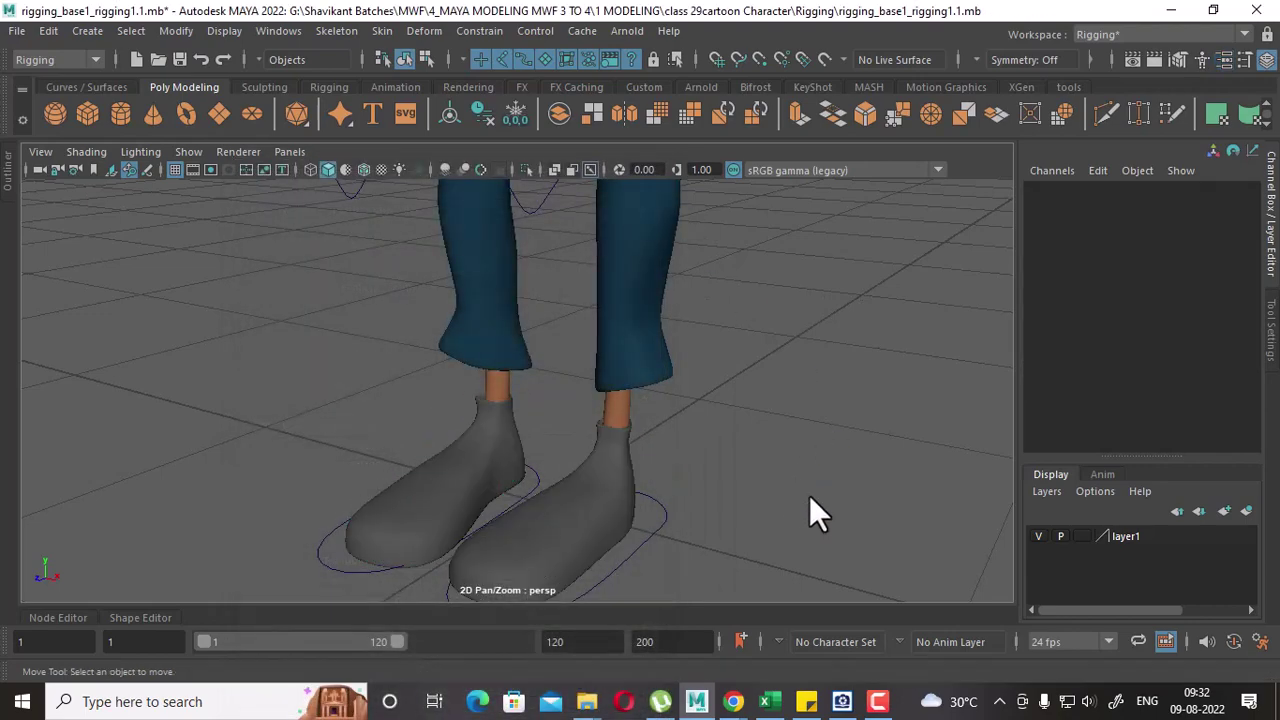
pyautogui.scroll(-3, 743, 328)
pyautogui.scroll(-3, 653, 386)
pyautogui.moveTo(653, 386)
pyautogui.keyDown('alt'); pyautogui.mouseDown()
pyautogui.moveTo(634, 349)
pyautogui.moveTo(626, 449)
pyautogui.moveTo(646, 383)
pyautogui.moveTo(635, 396)
pyautogui.mouseUp(); pyautogui.keyUp('alt')
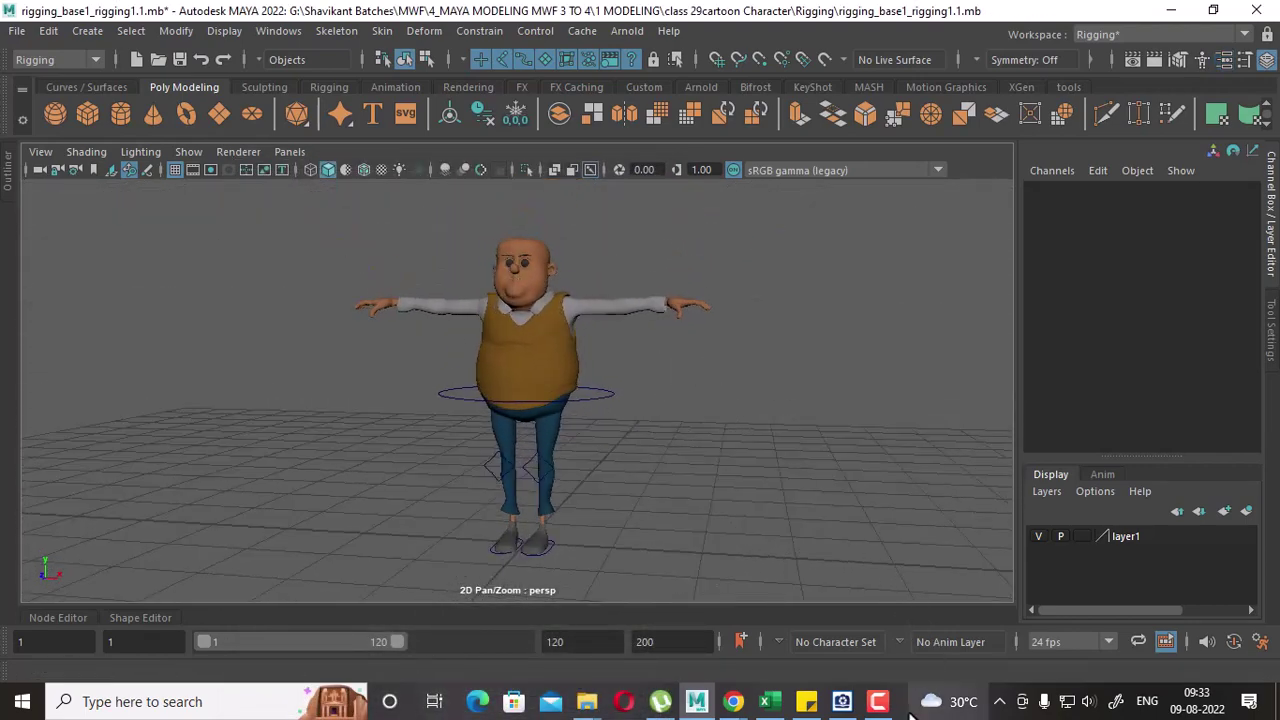